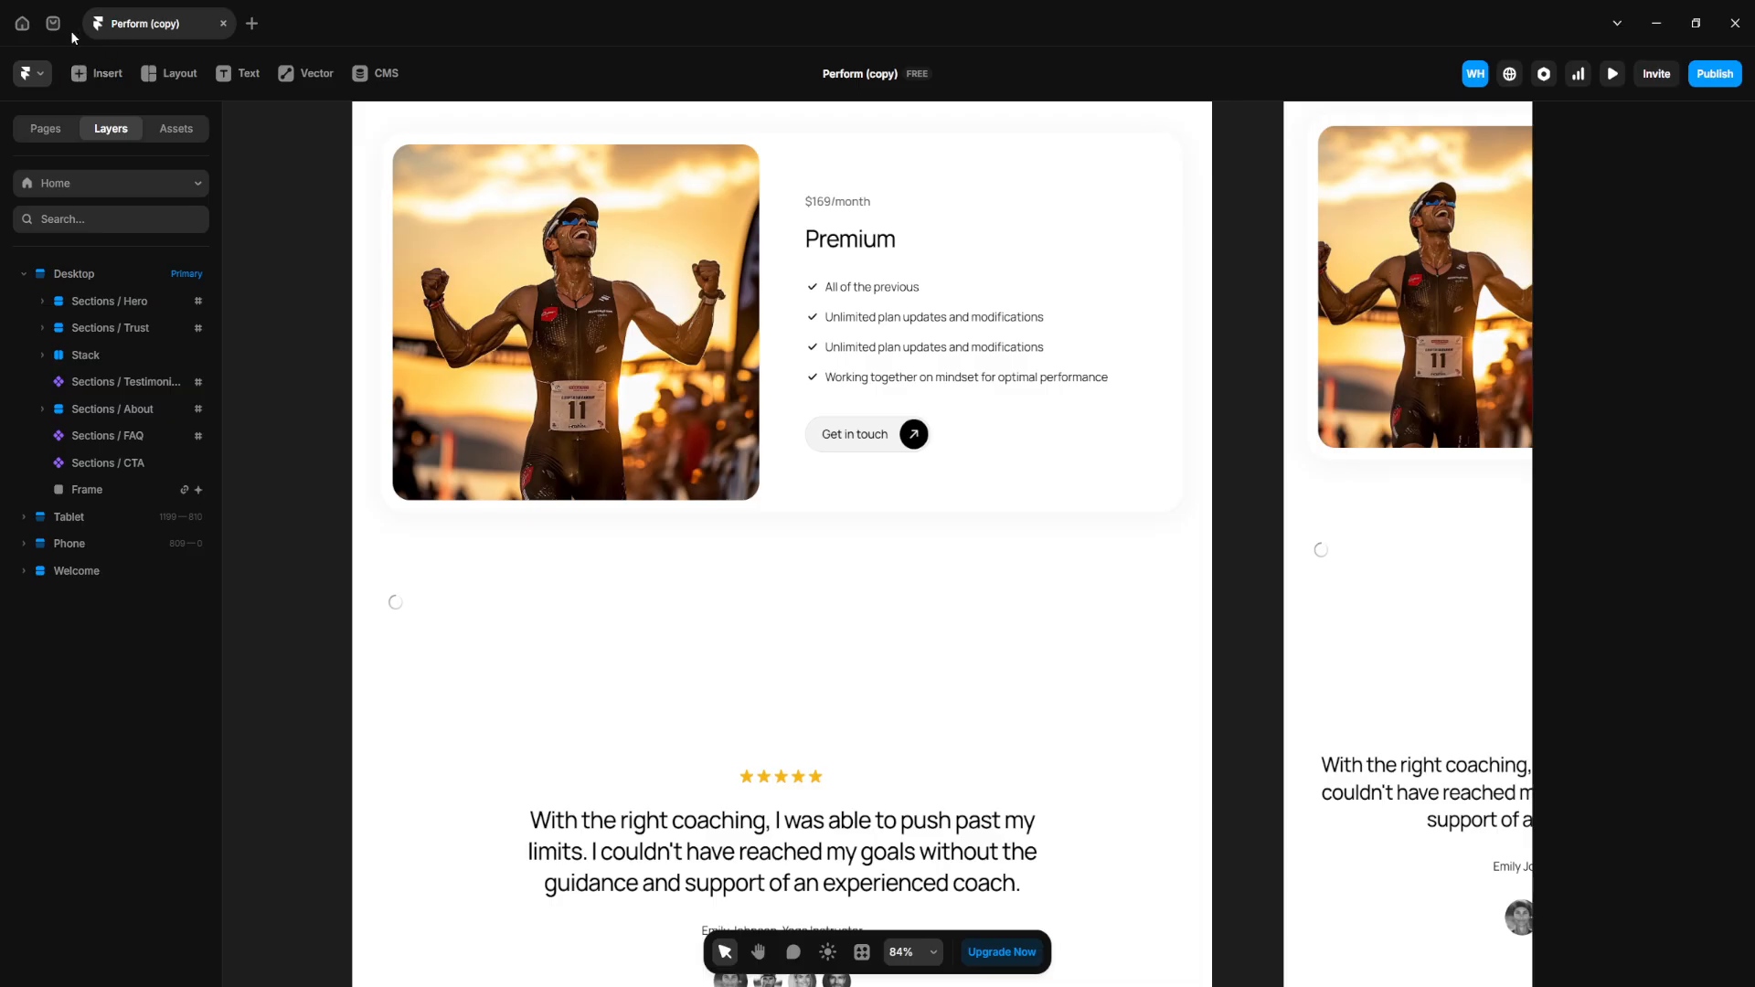
Search the Framer marketplace for "Quiz Master Builder", and shorten the query to "Quiz"
click(54, 25)
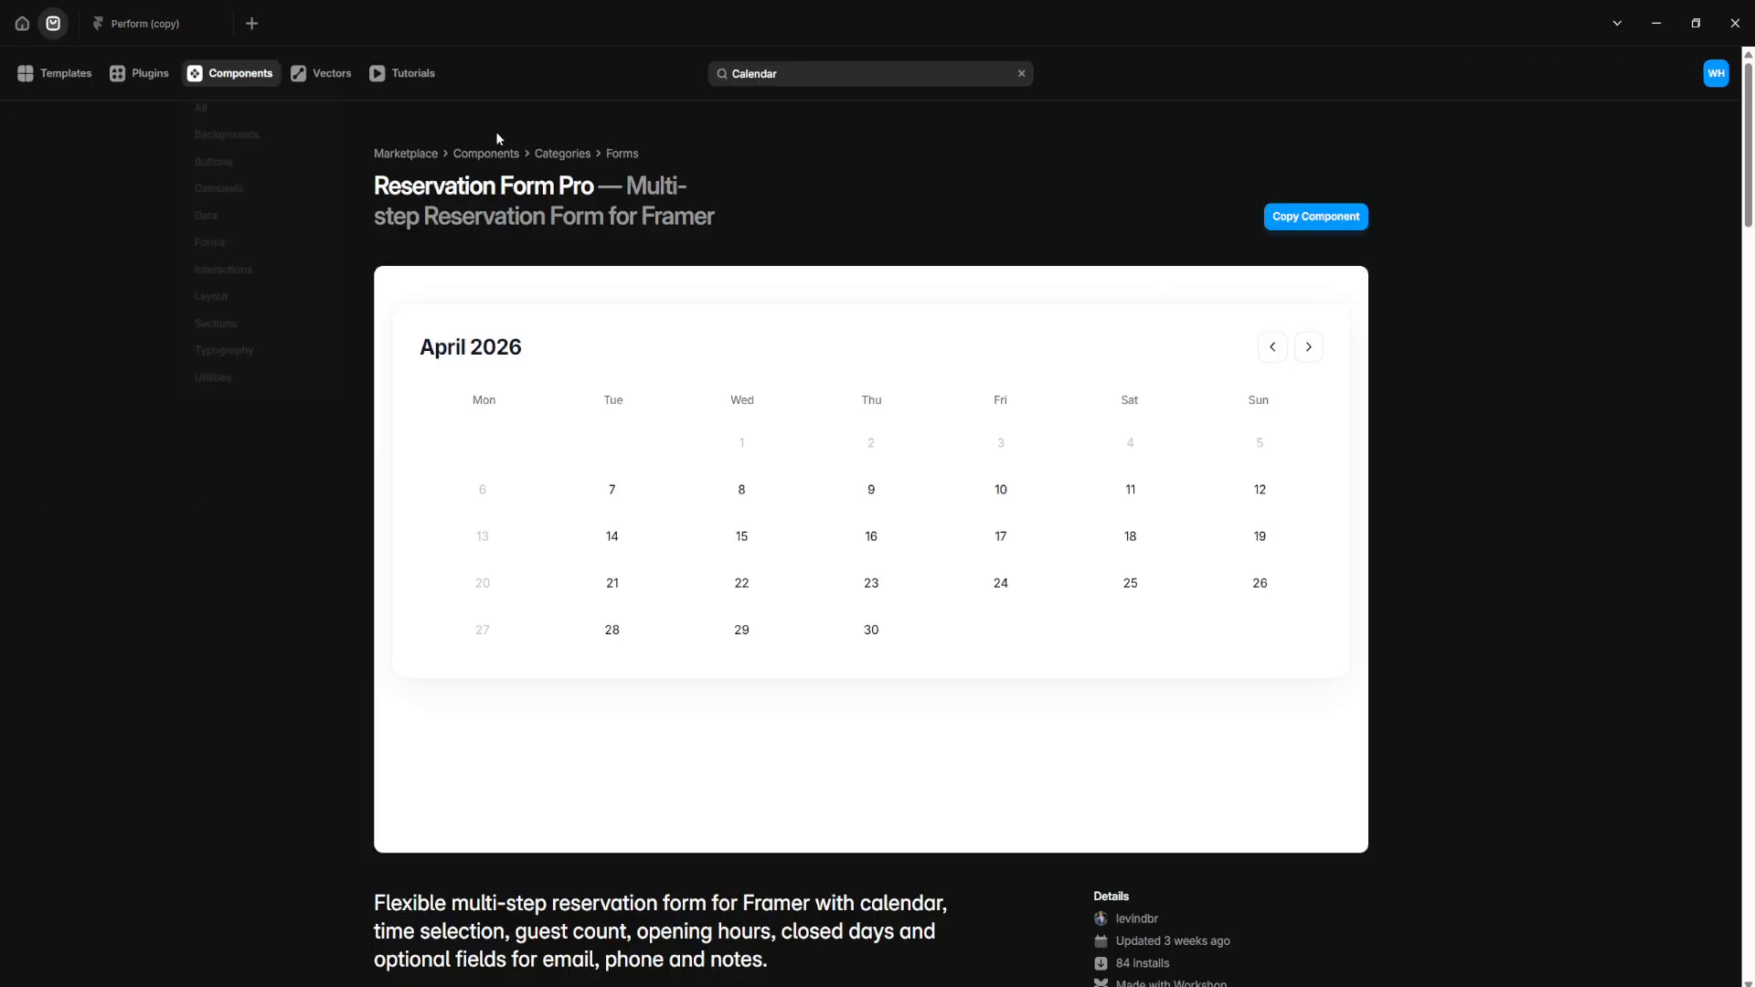
click(1022, 75)
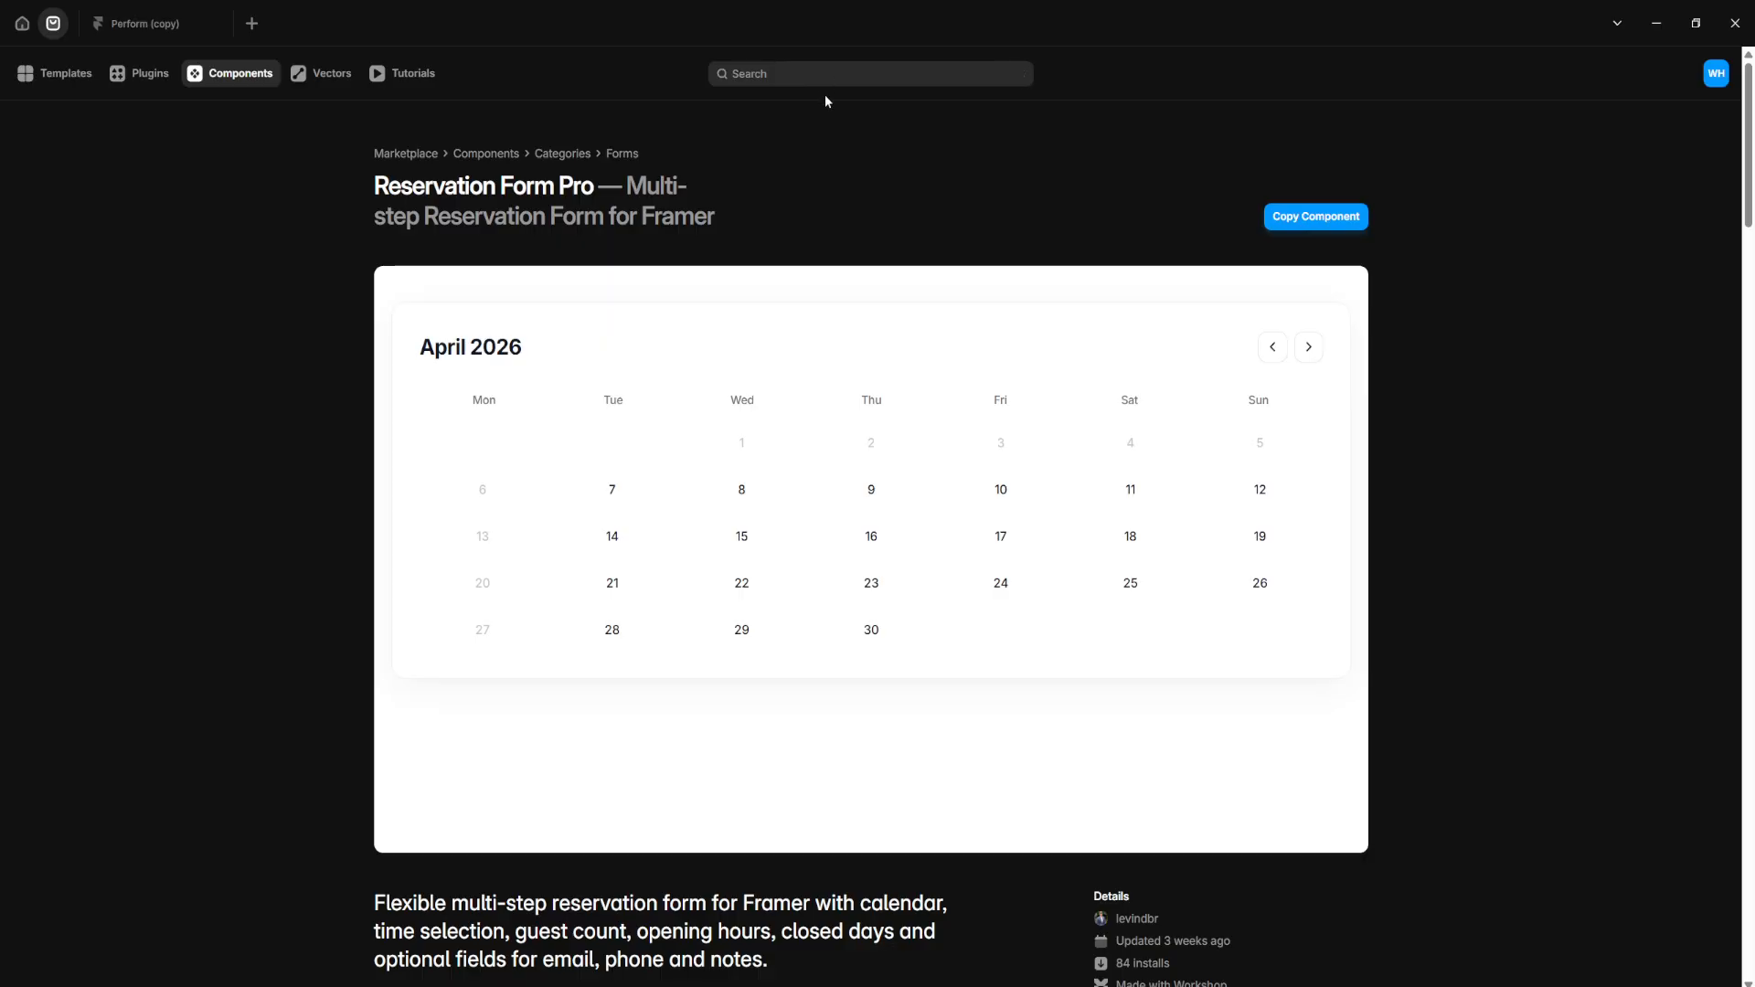
click(847, 79)
text(Quiz Master Builder)
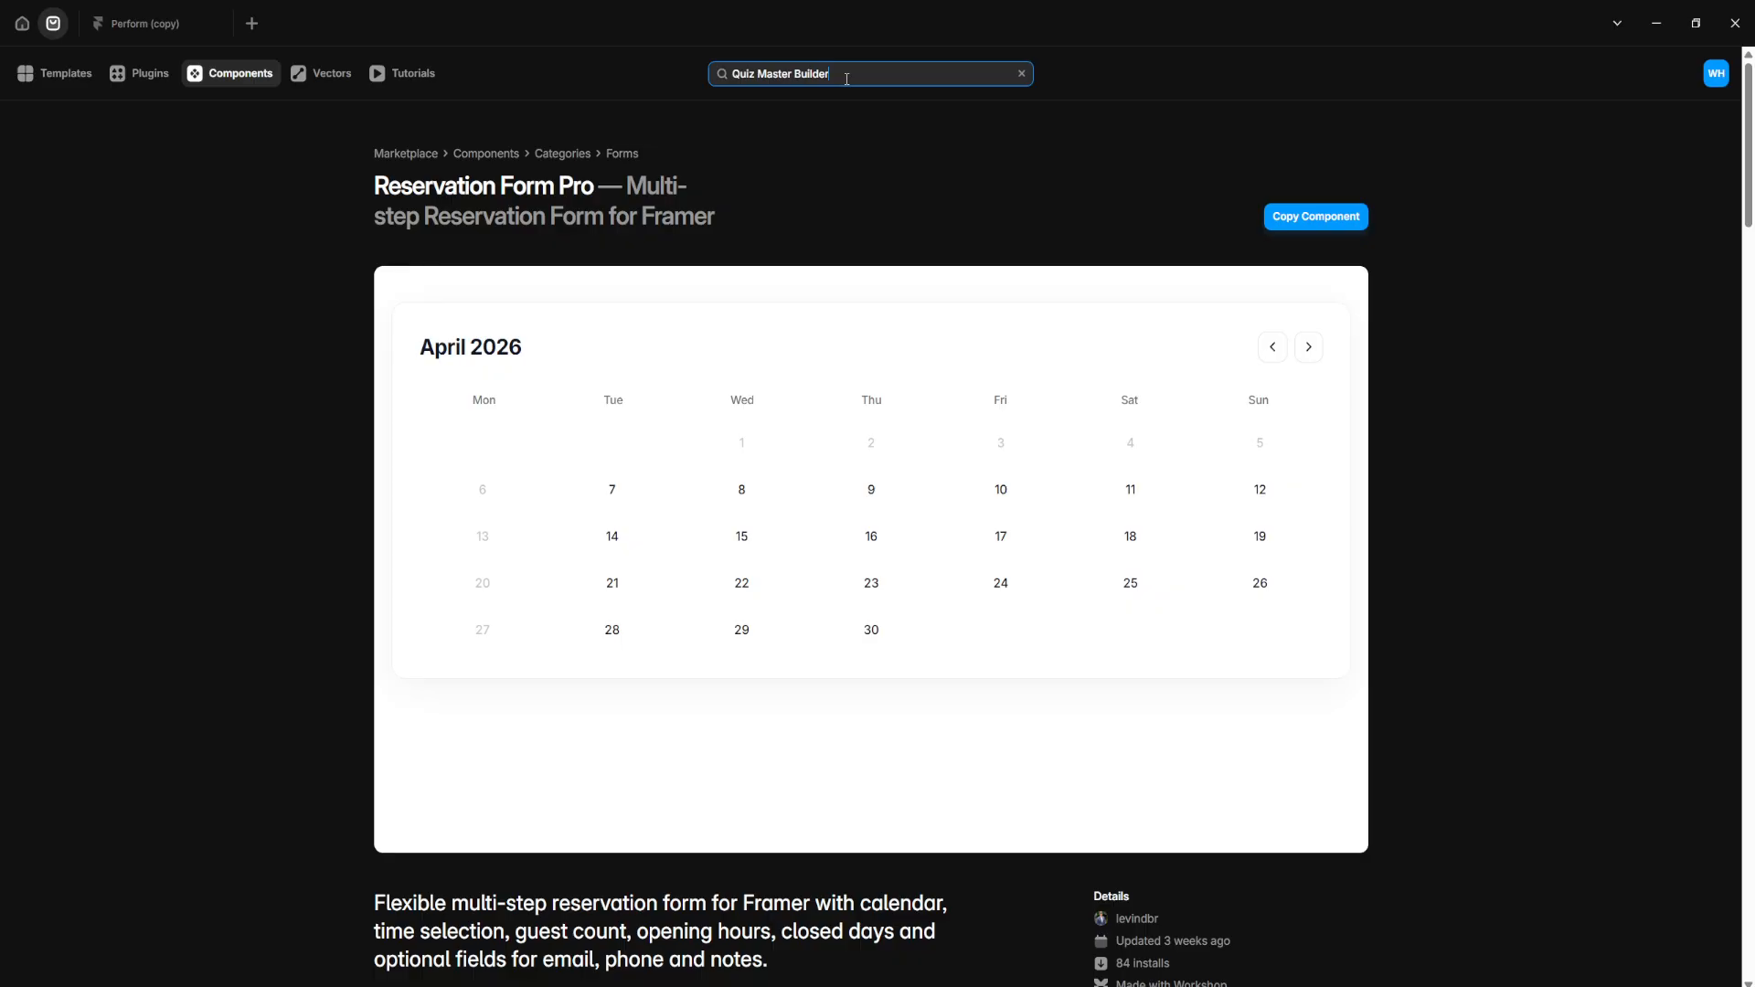
key(Return)
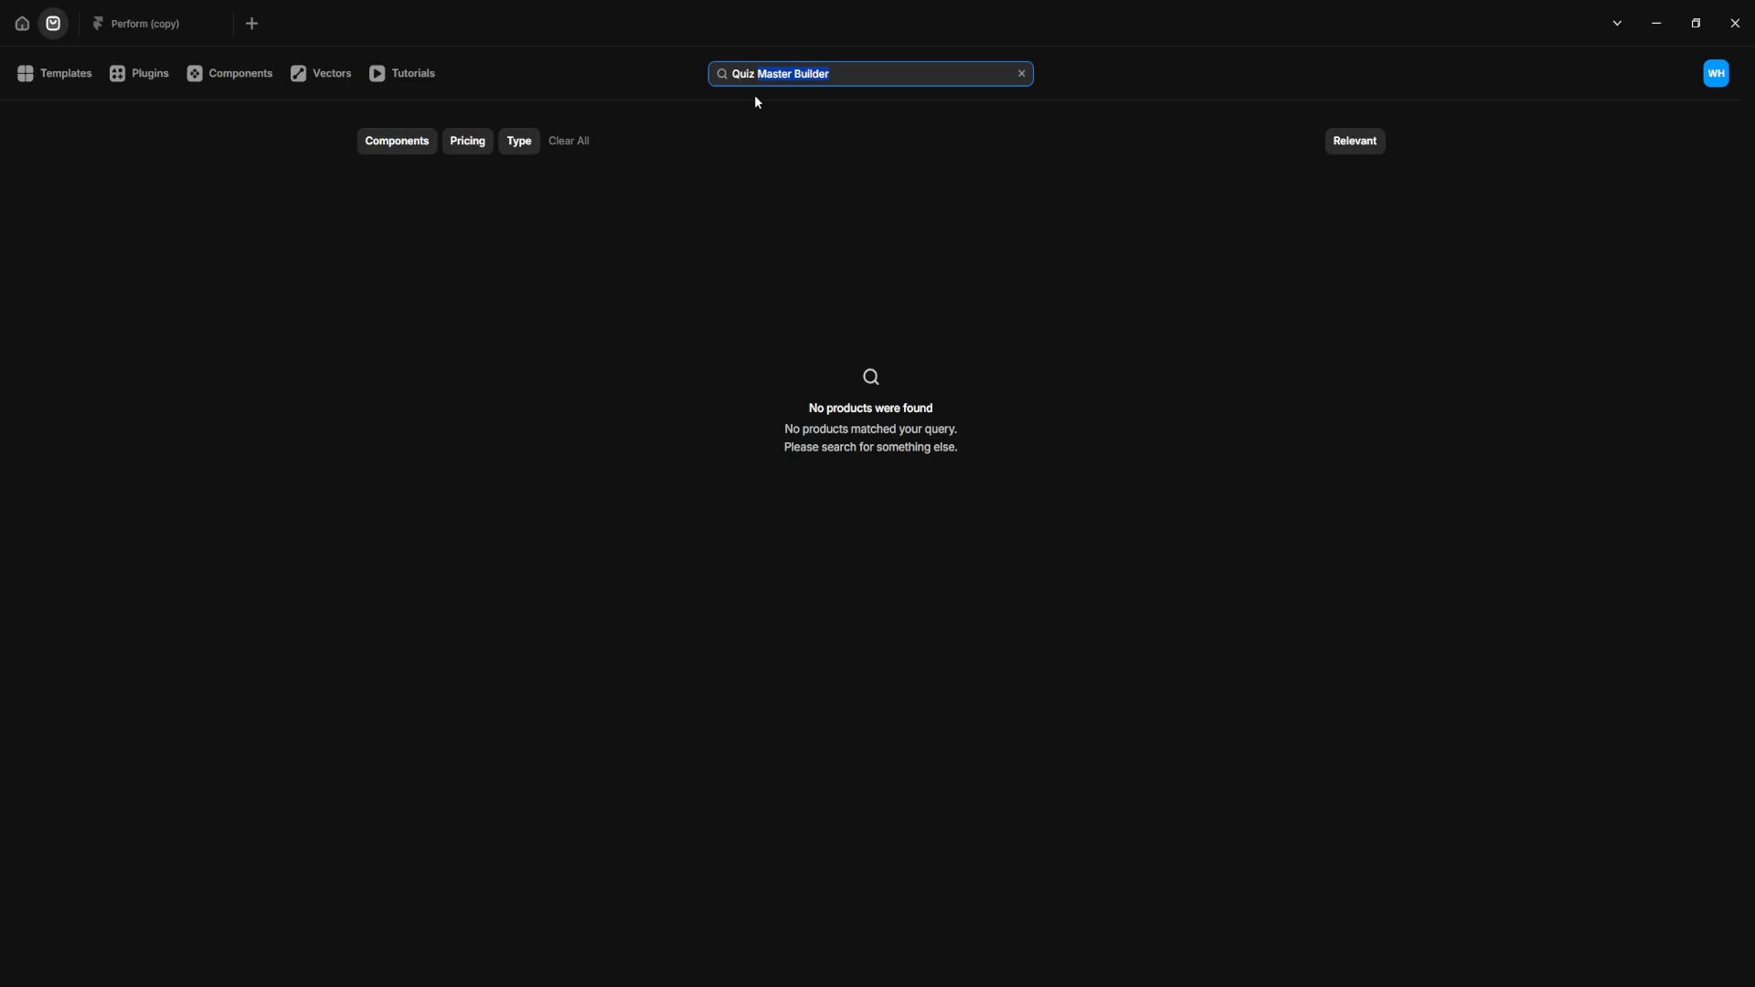
key(BackSpace)
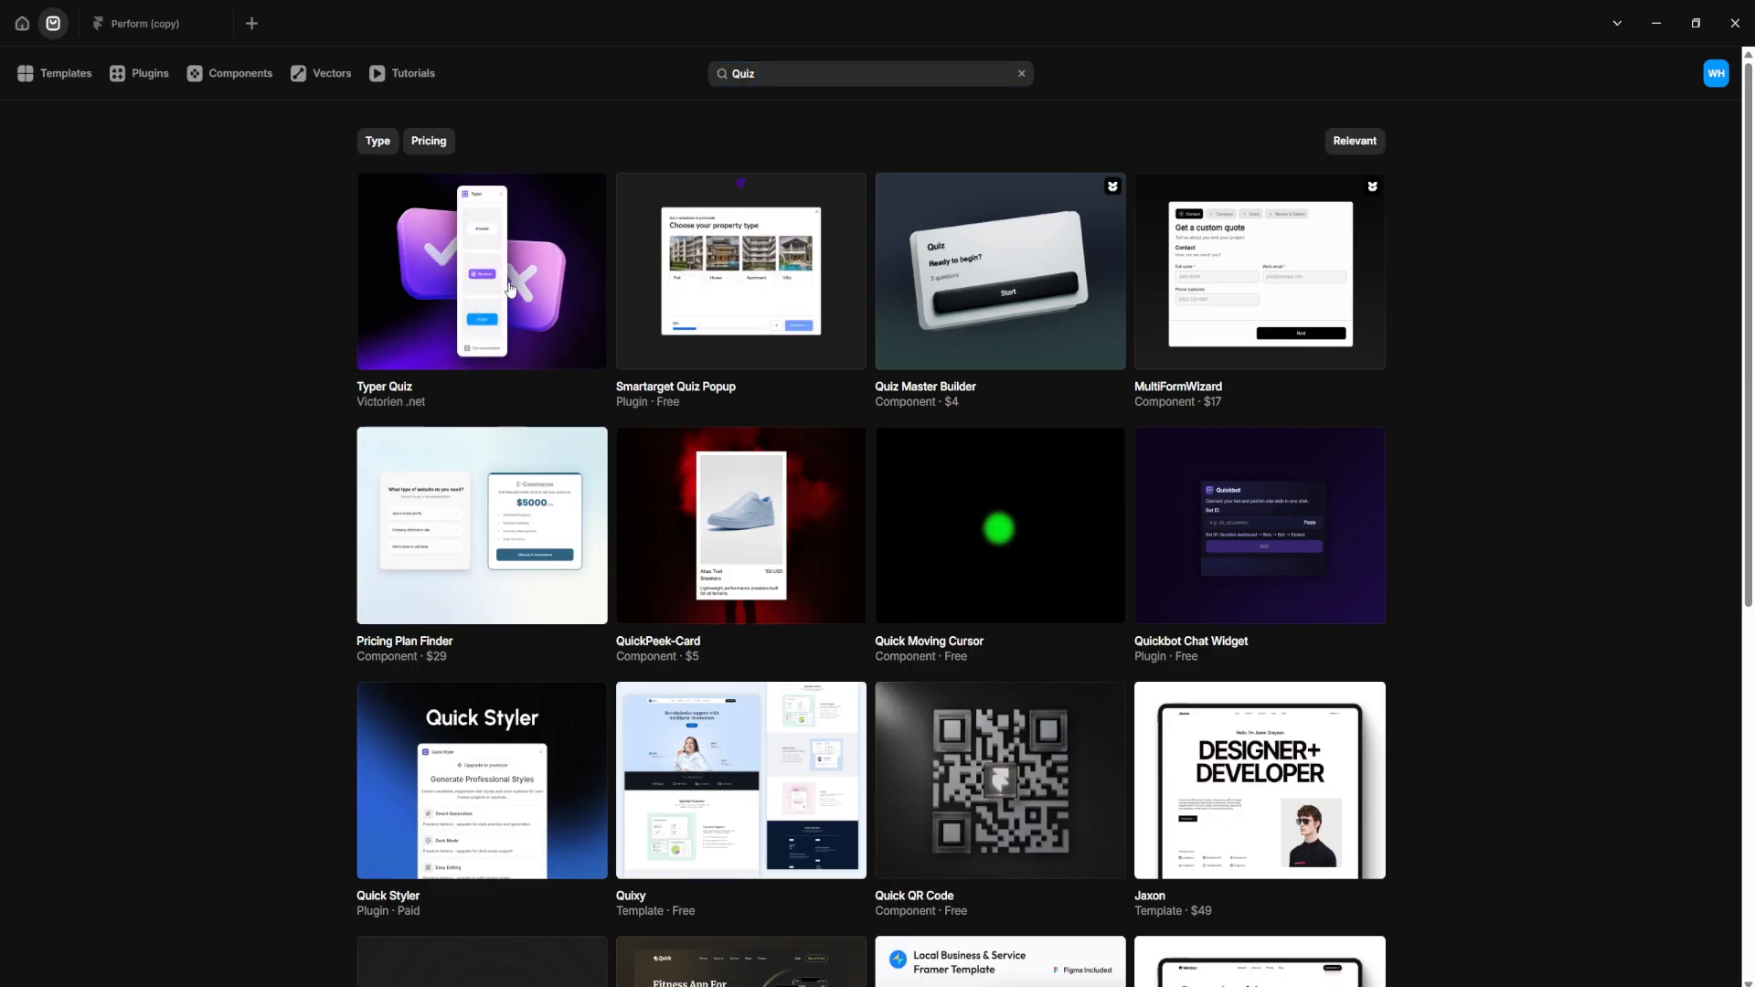
Open the Typer Quiz plugin in a new project
click(507, 290)
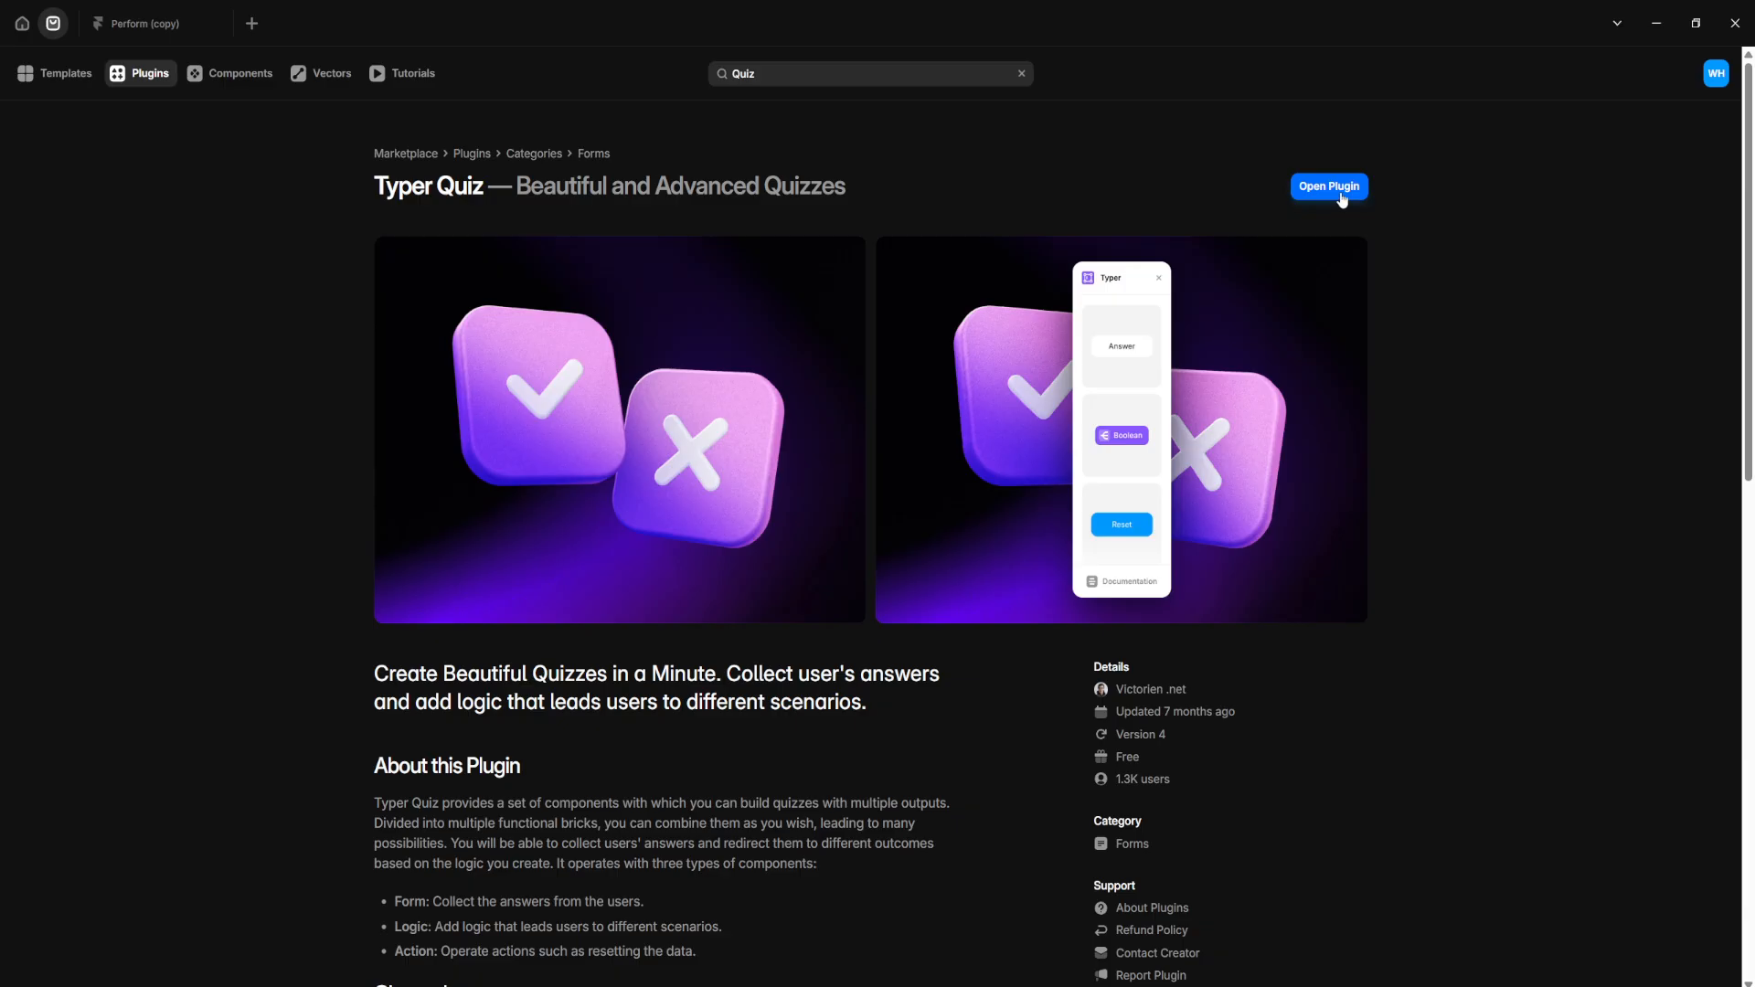
click(1343, 198)
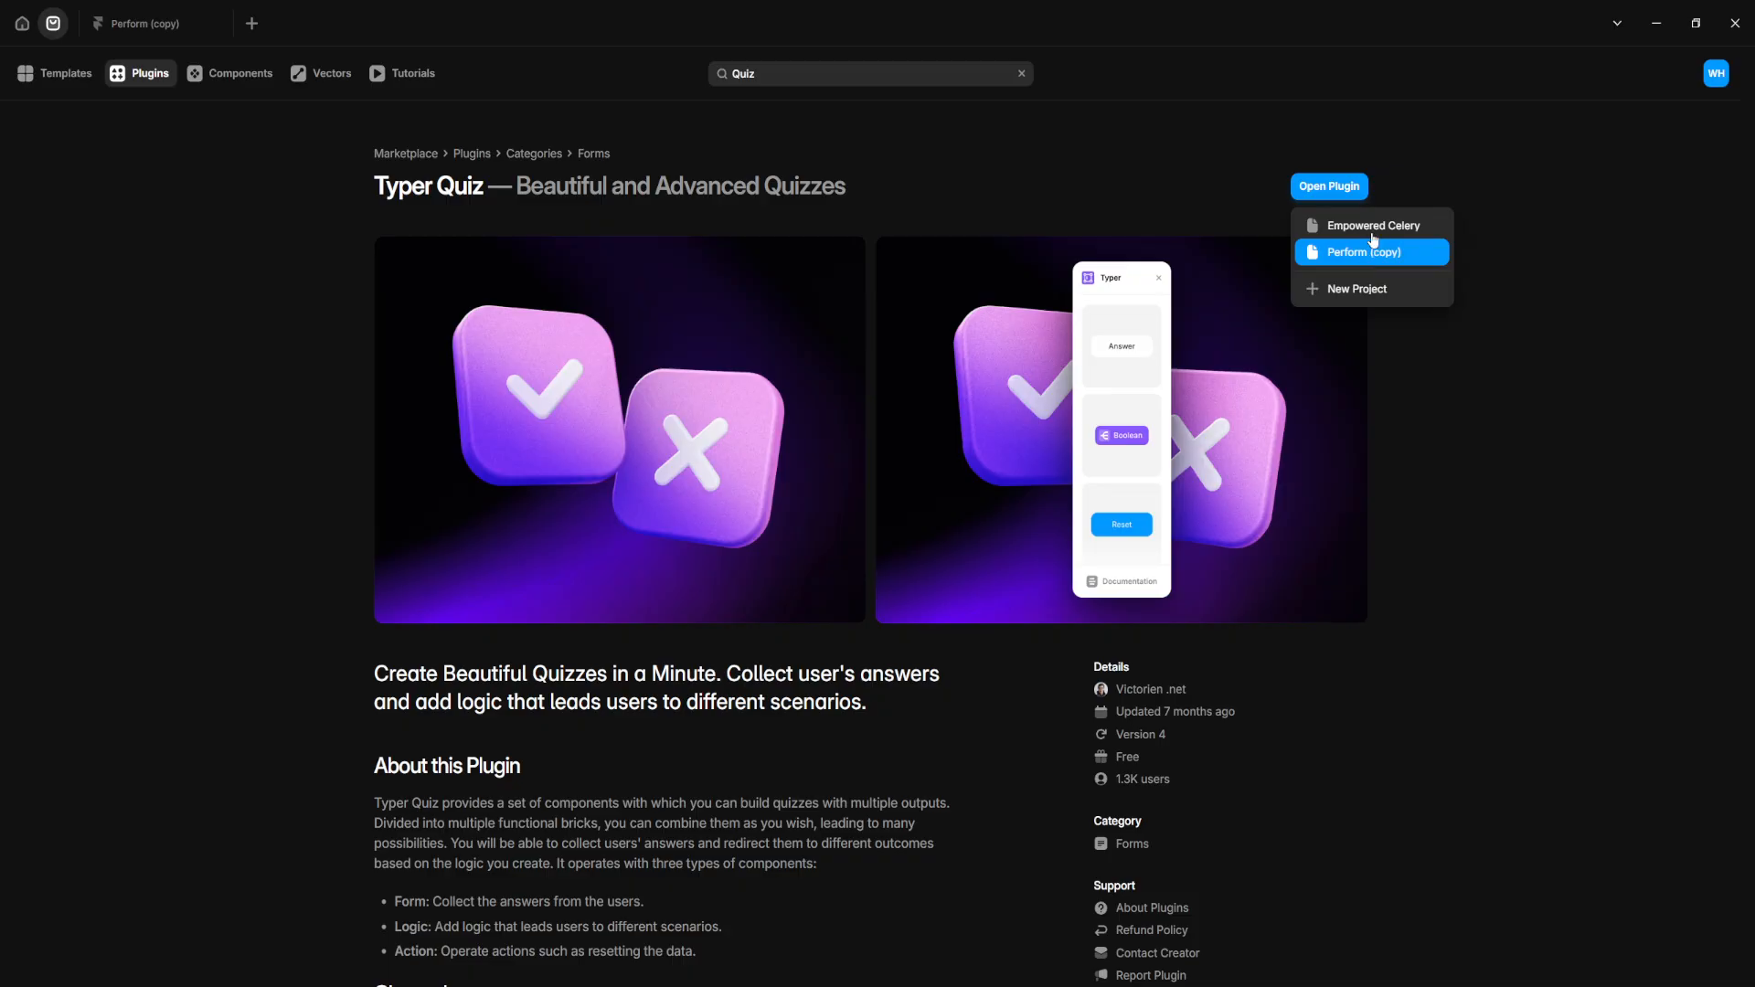
click(1346, 291)
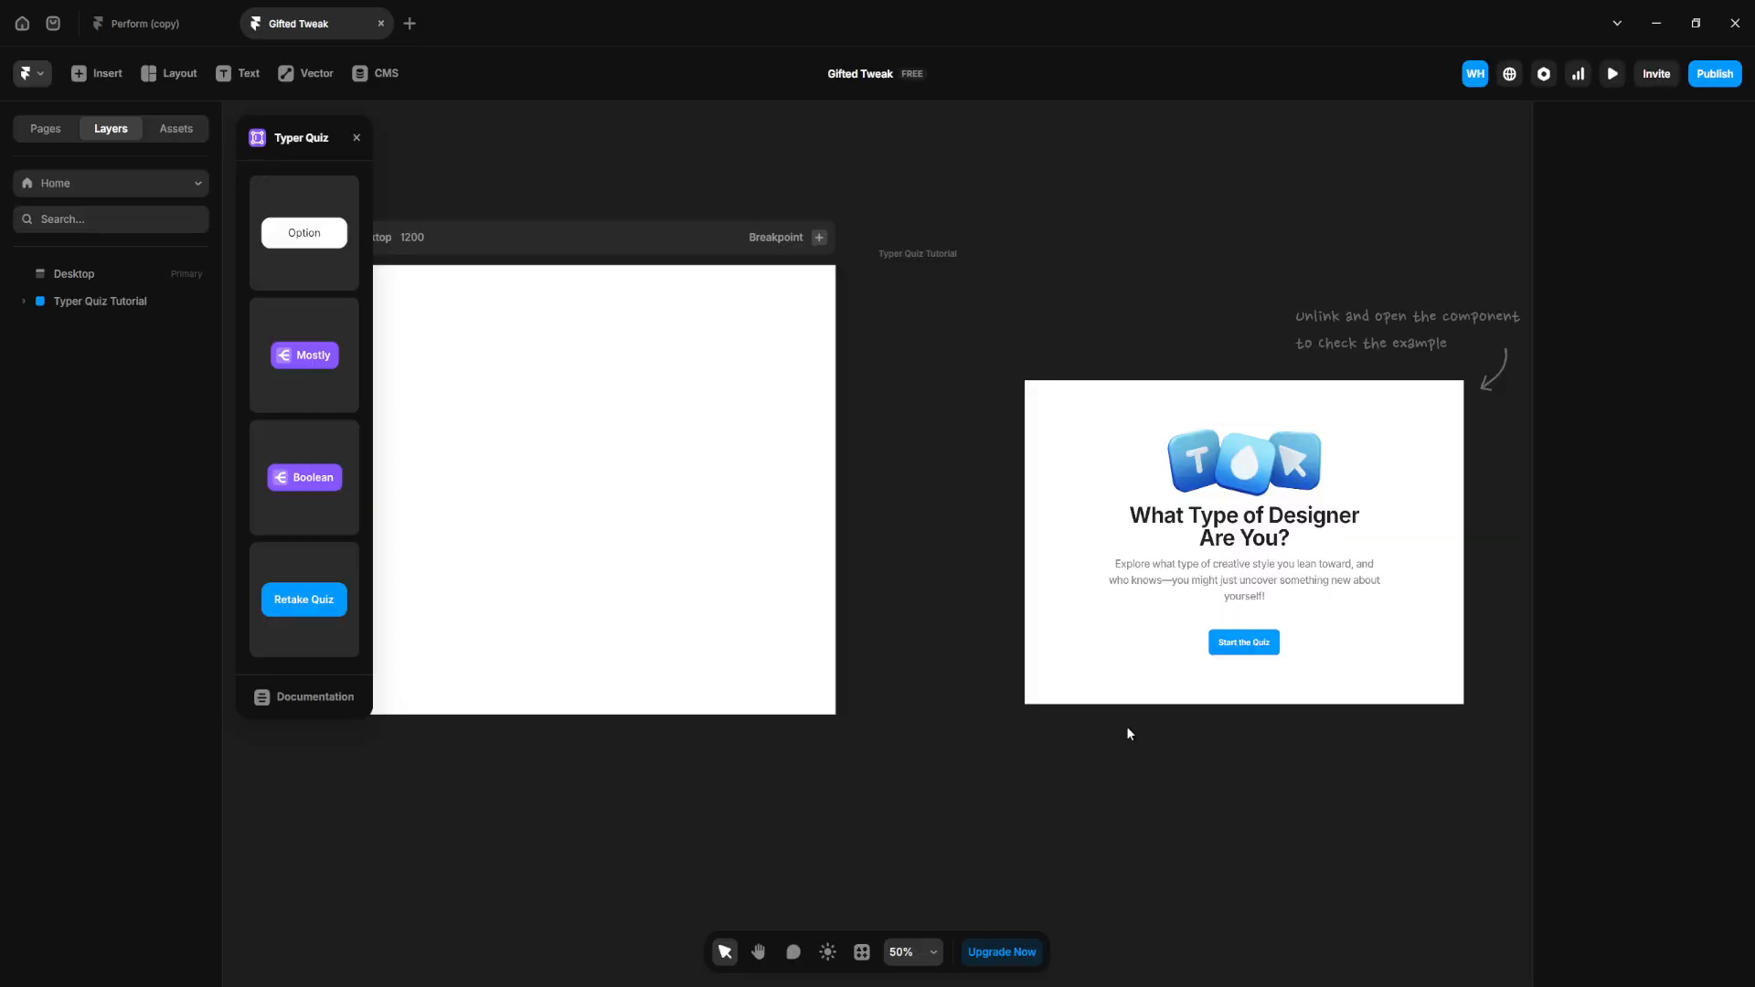
Unlink the Mostly Example component in the Typer Quiz Tutorial frame and open it for editing
scroll(1244, 787, right, 3)
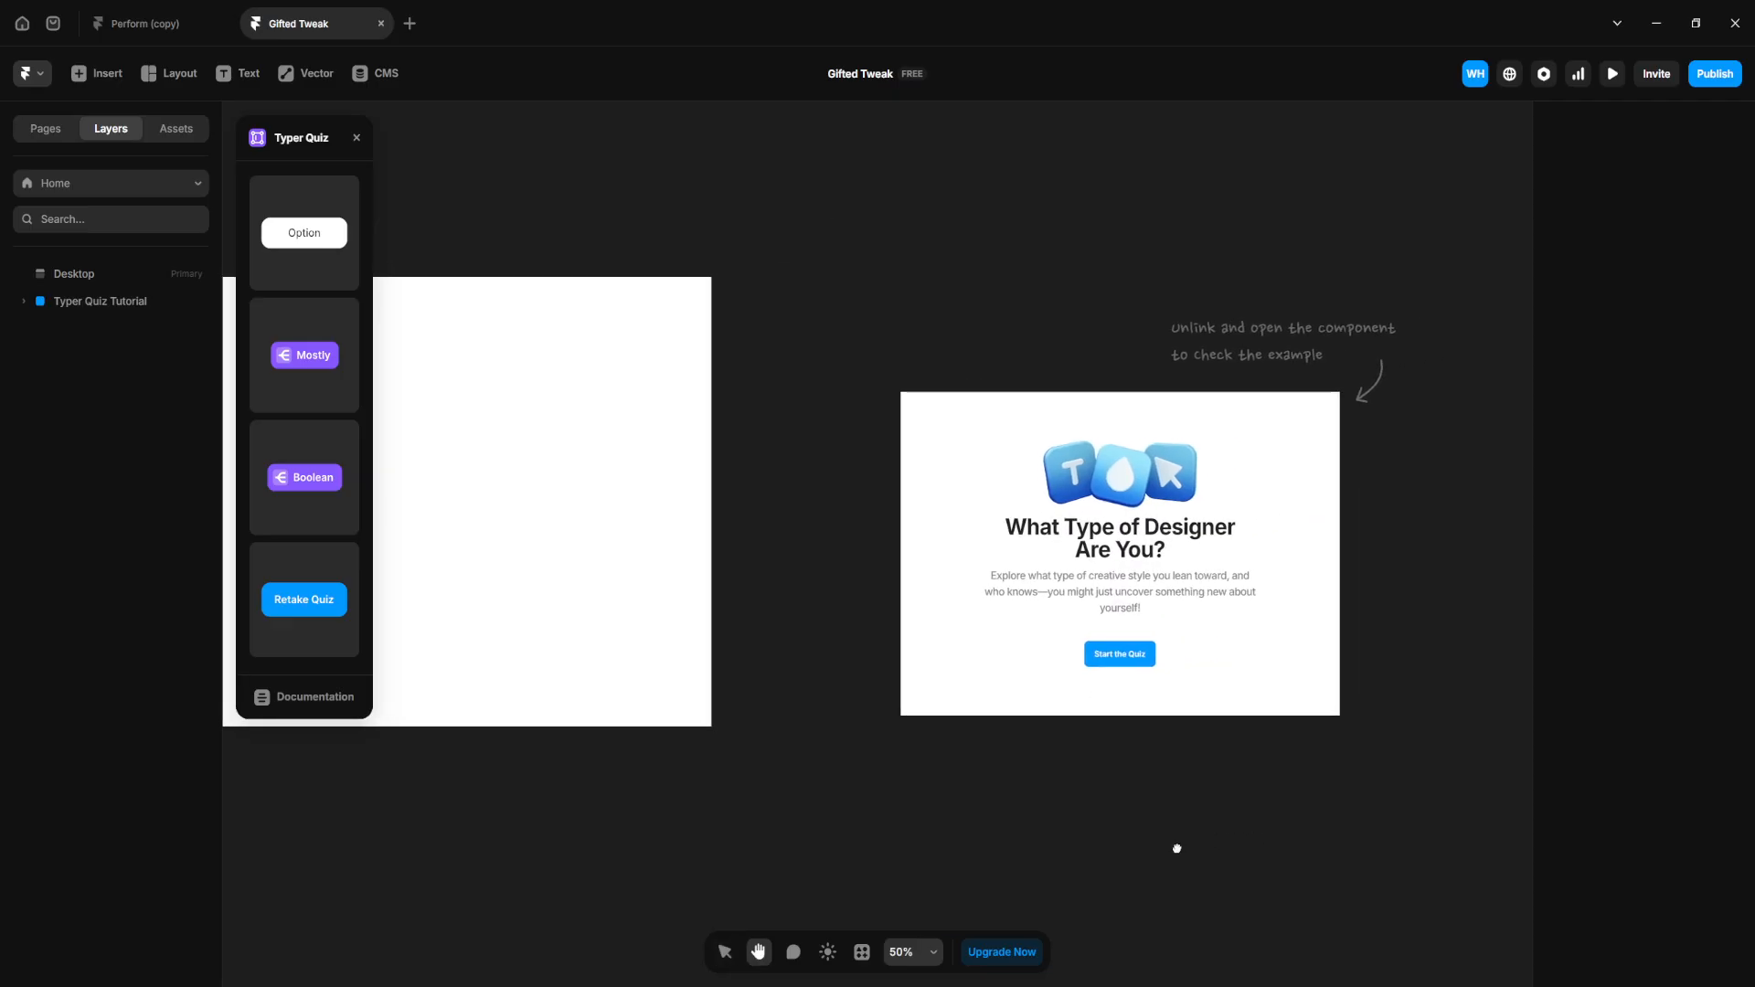
click(1015, 503)
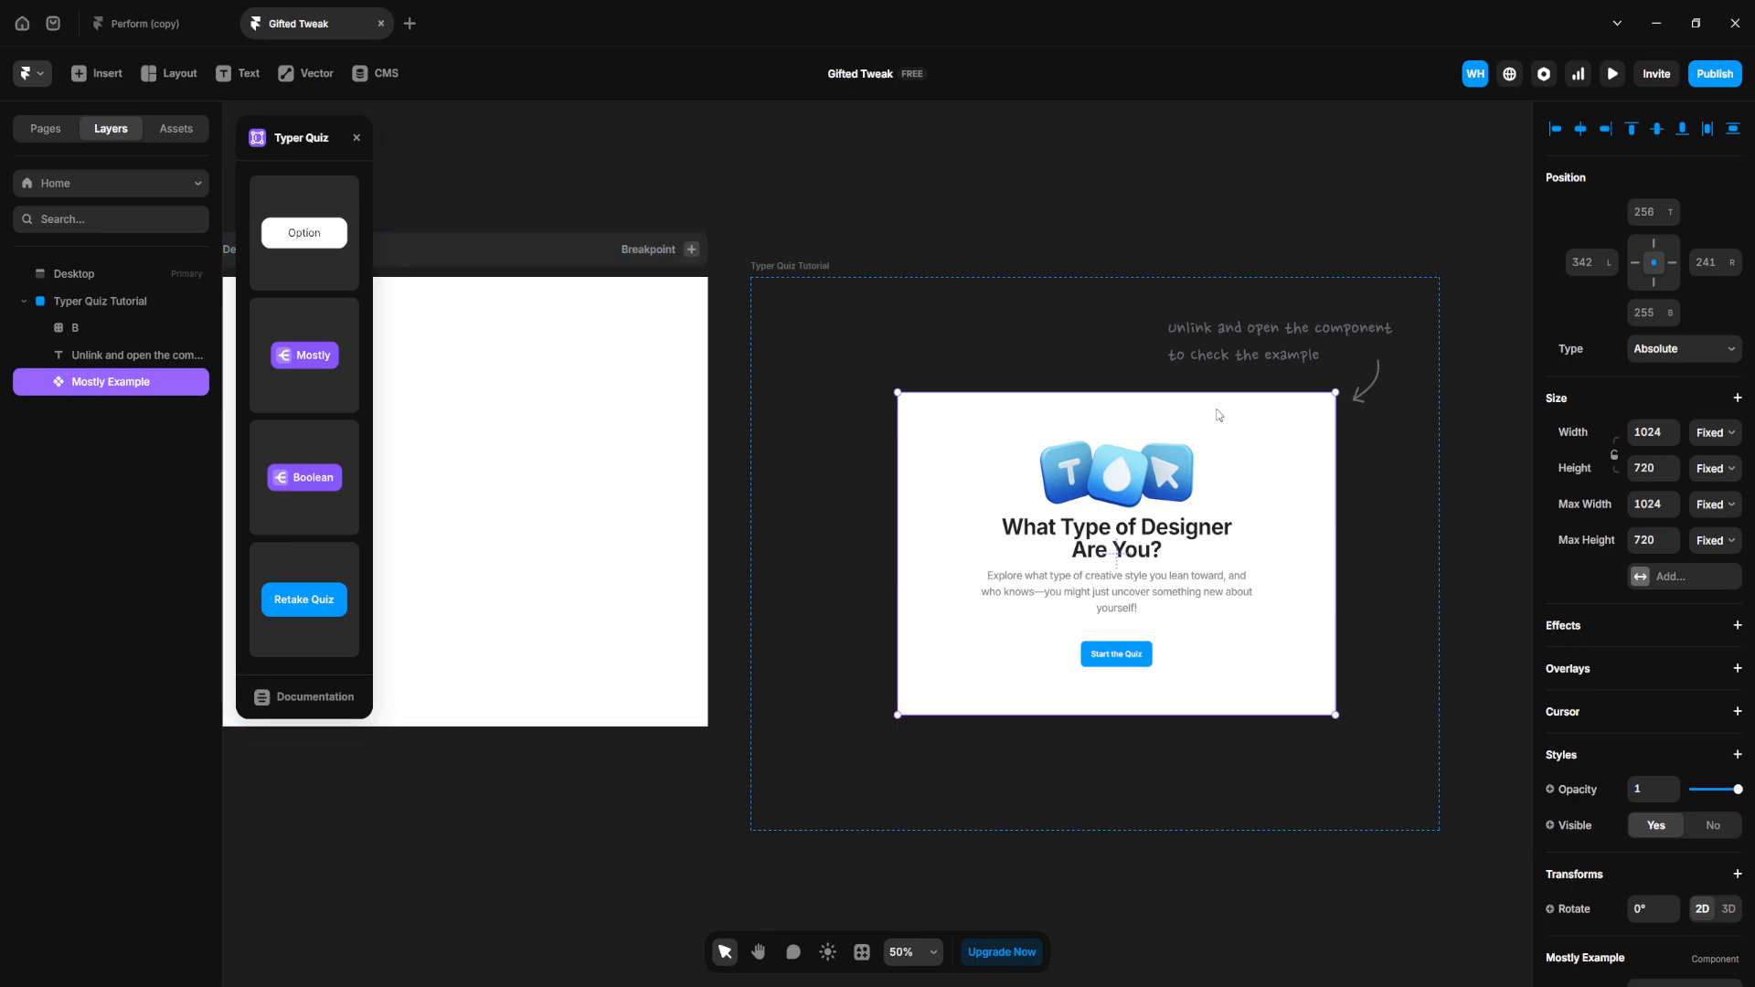
right_click(1216, 448)
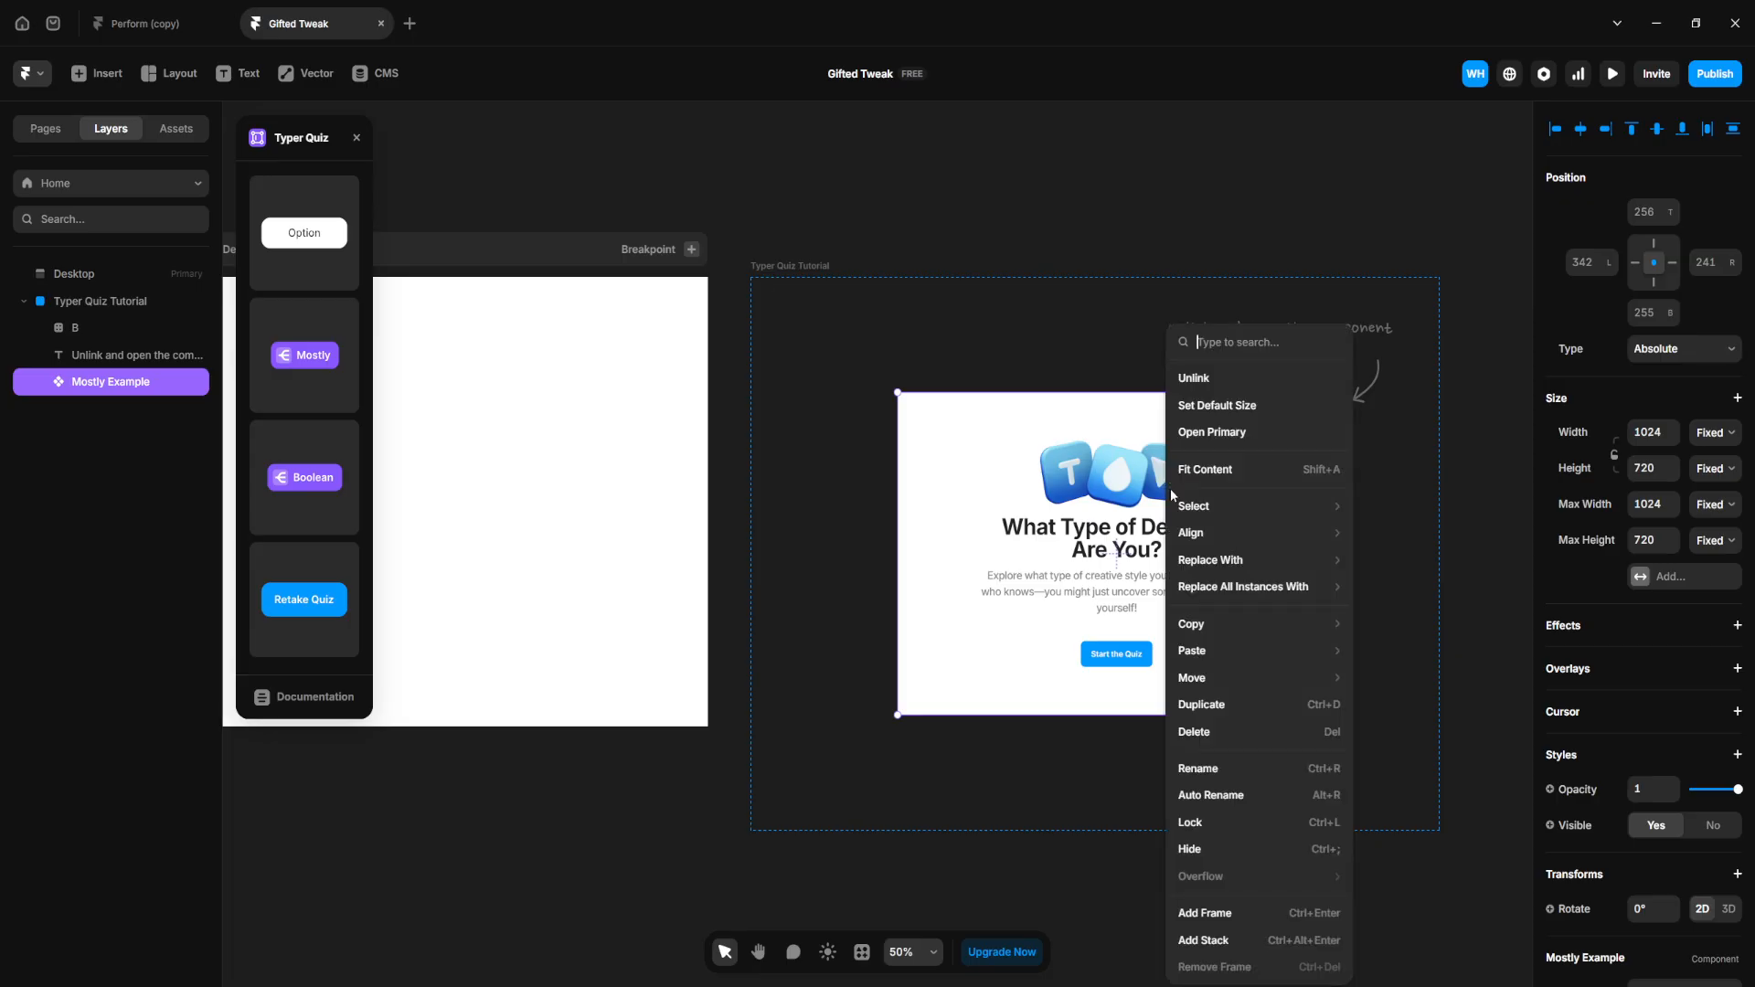
click(1193, 384)
double_click(1100, 666)
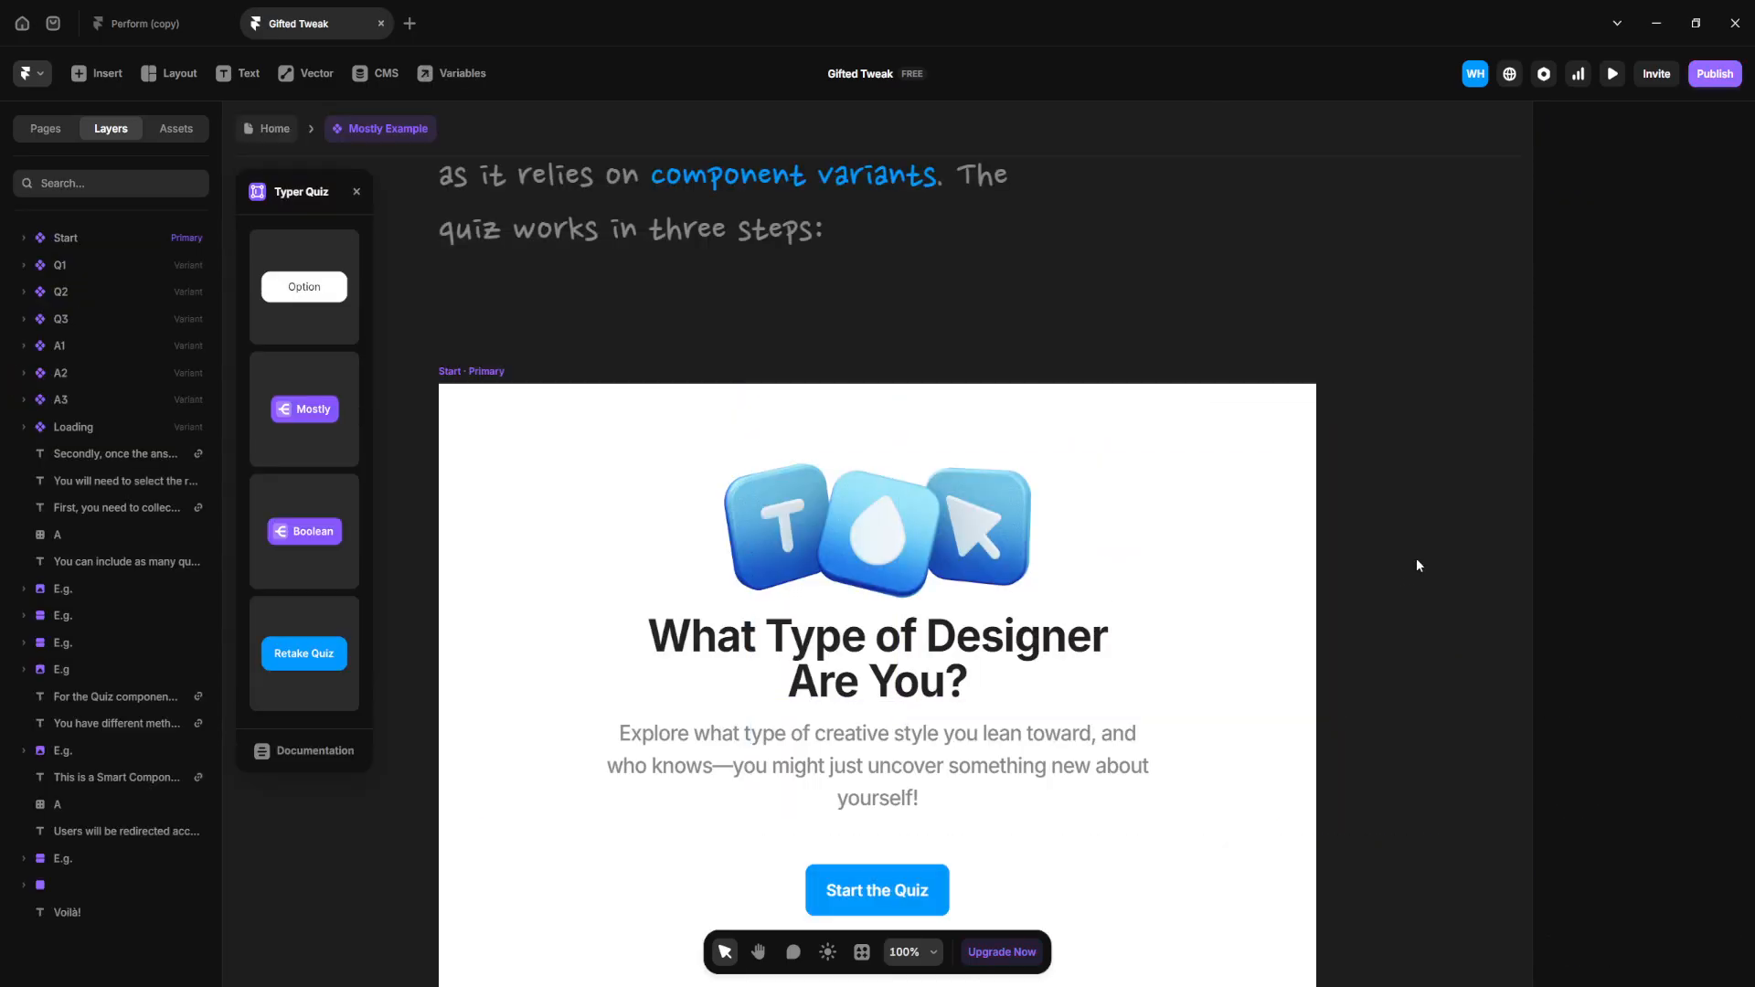
Examine the Start, Q1 and Q2 variants of the example quiz and the notes on collecting answers
key(space)
drag(1417, 557, 1433, 517)
scroll(1434, 517, down, 2)
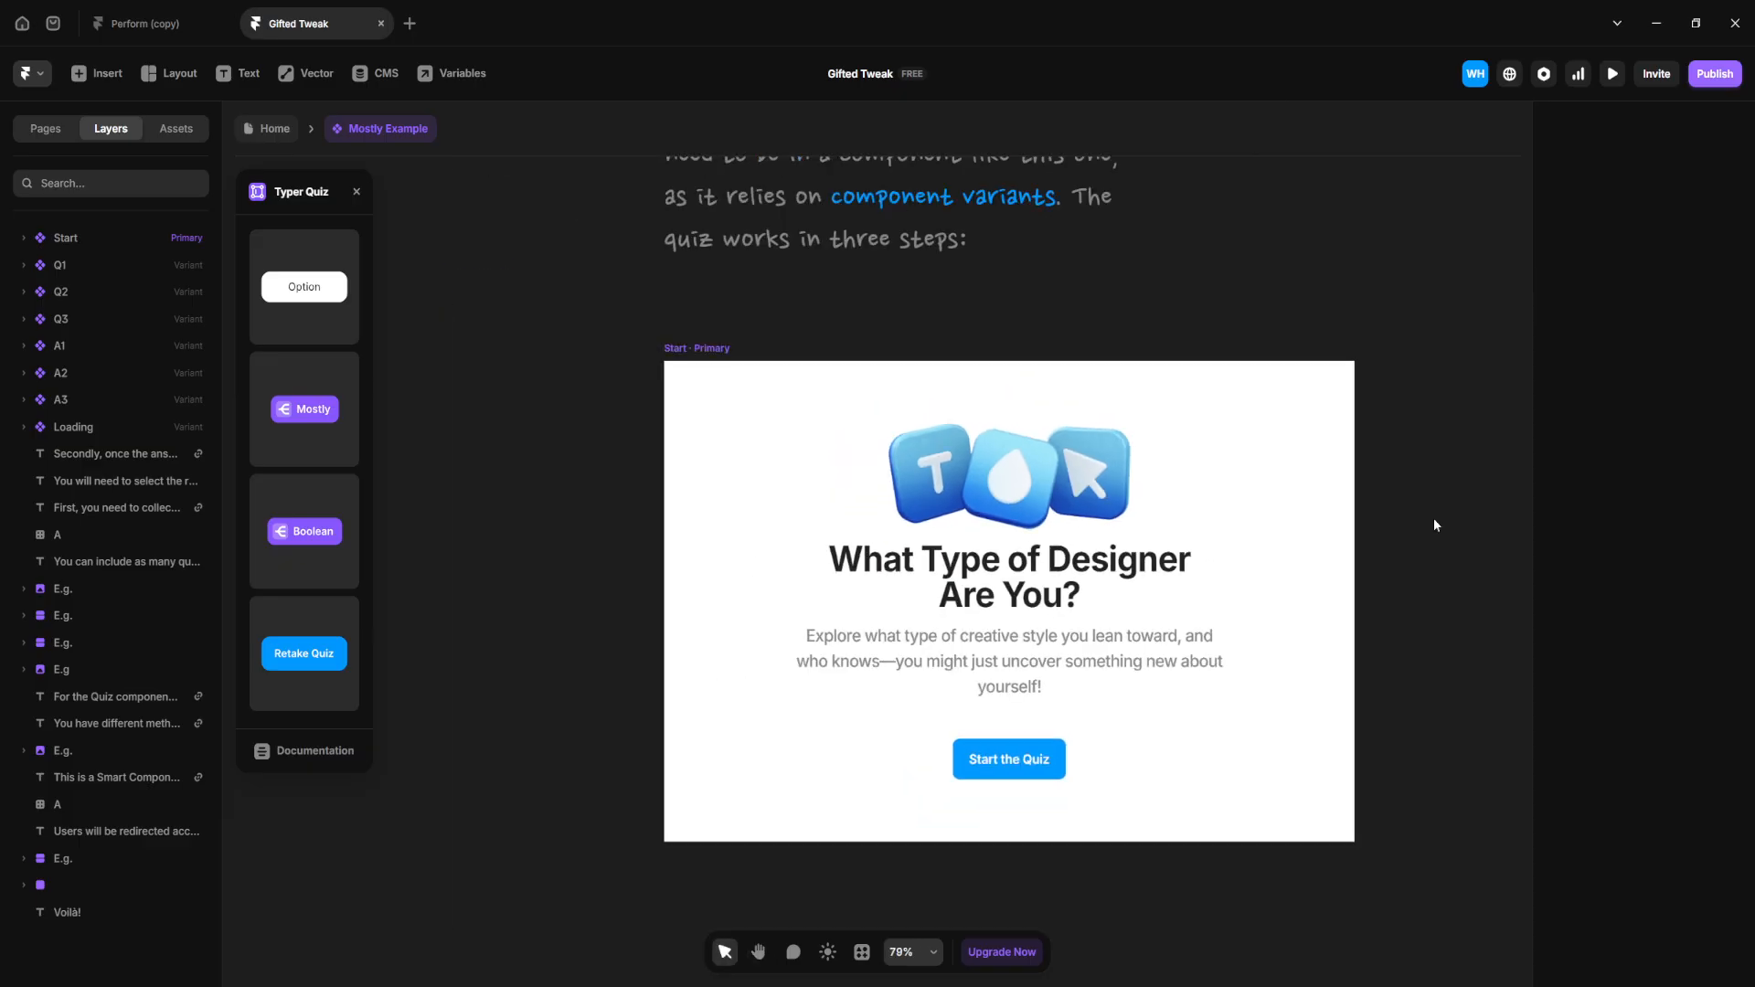
right_click(1433, 512)
key(space)
drag(1438, 430, 488, 341)
drag(736, 268, 756, 313)
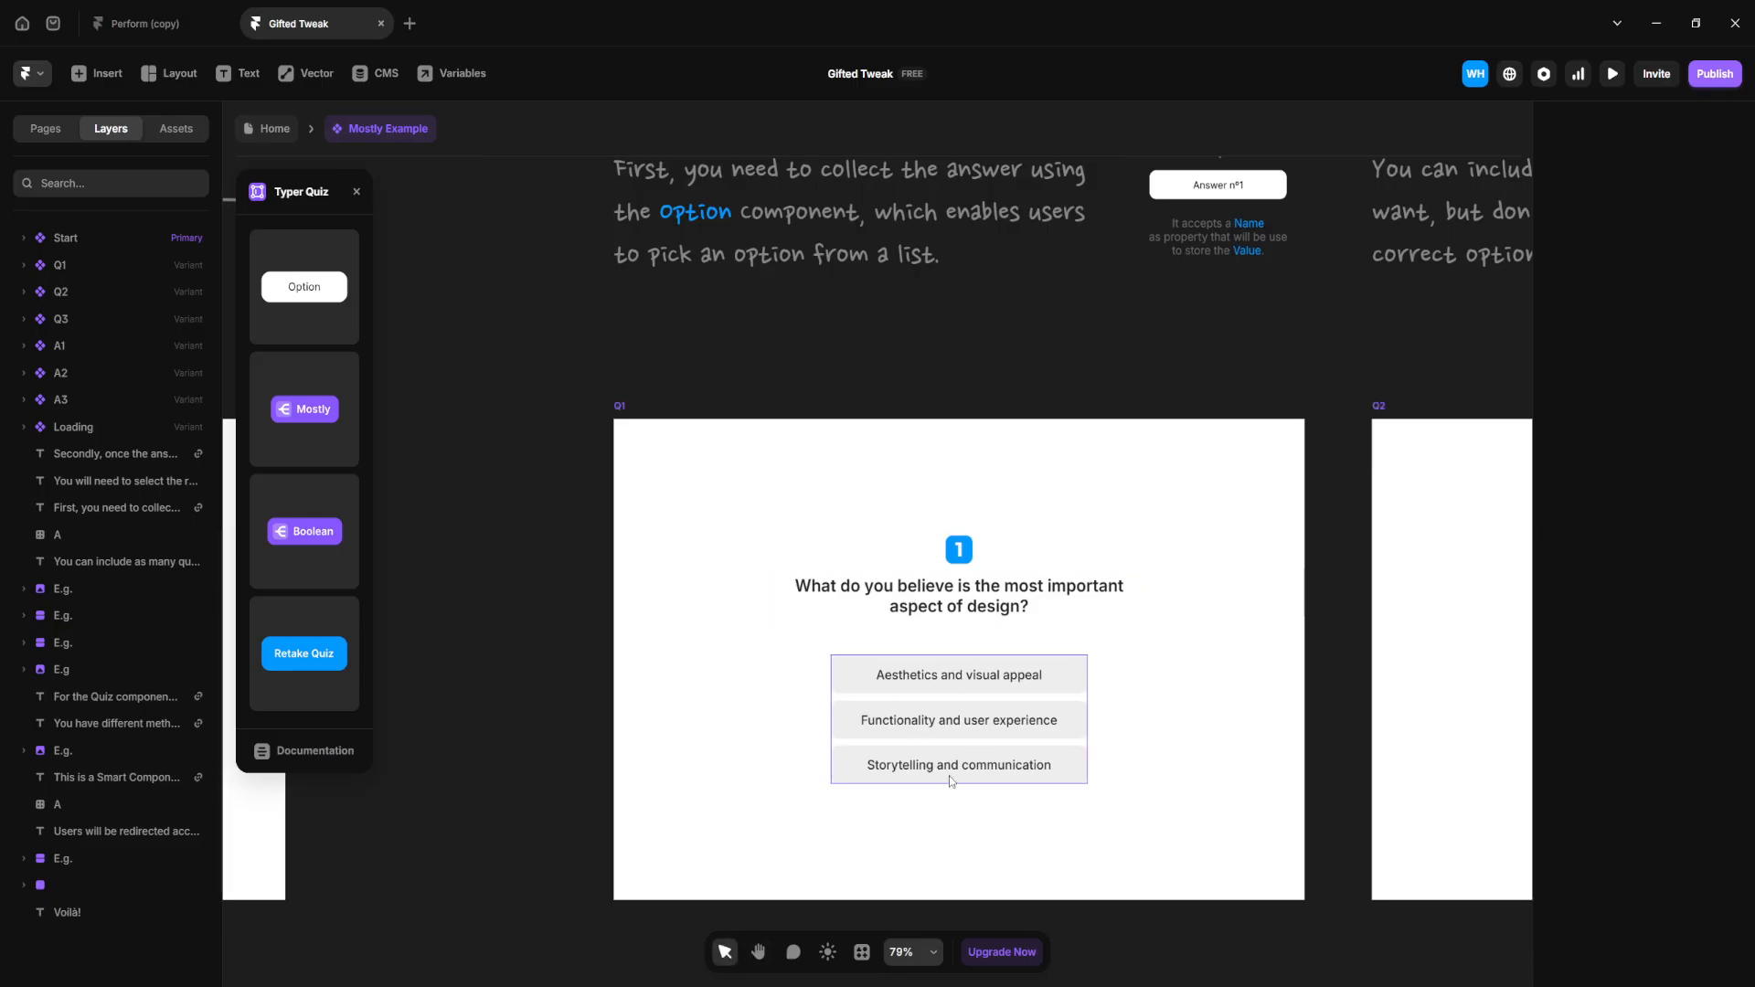
scroll(1363, 395, right, 5)
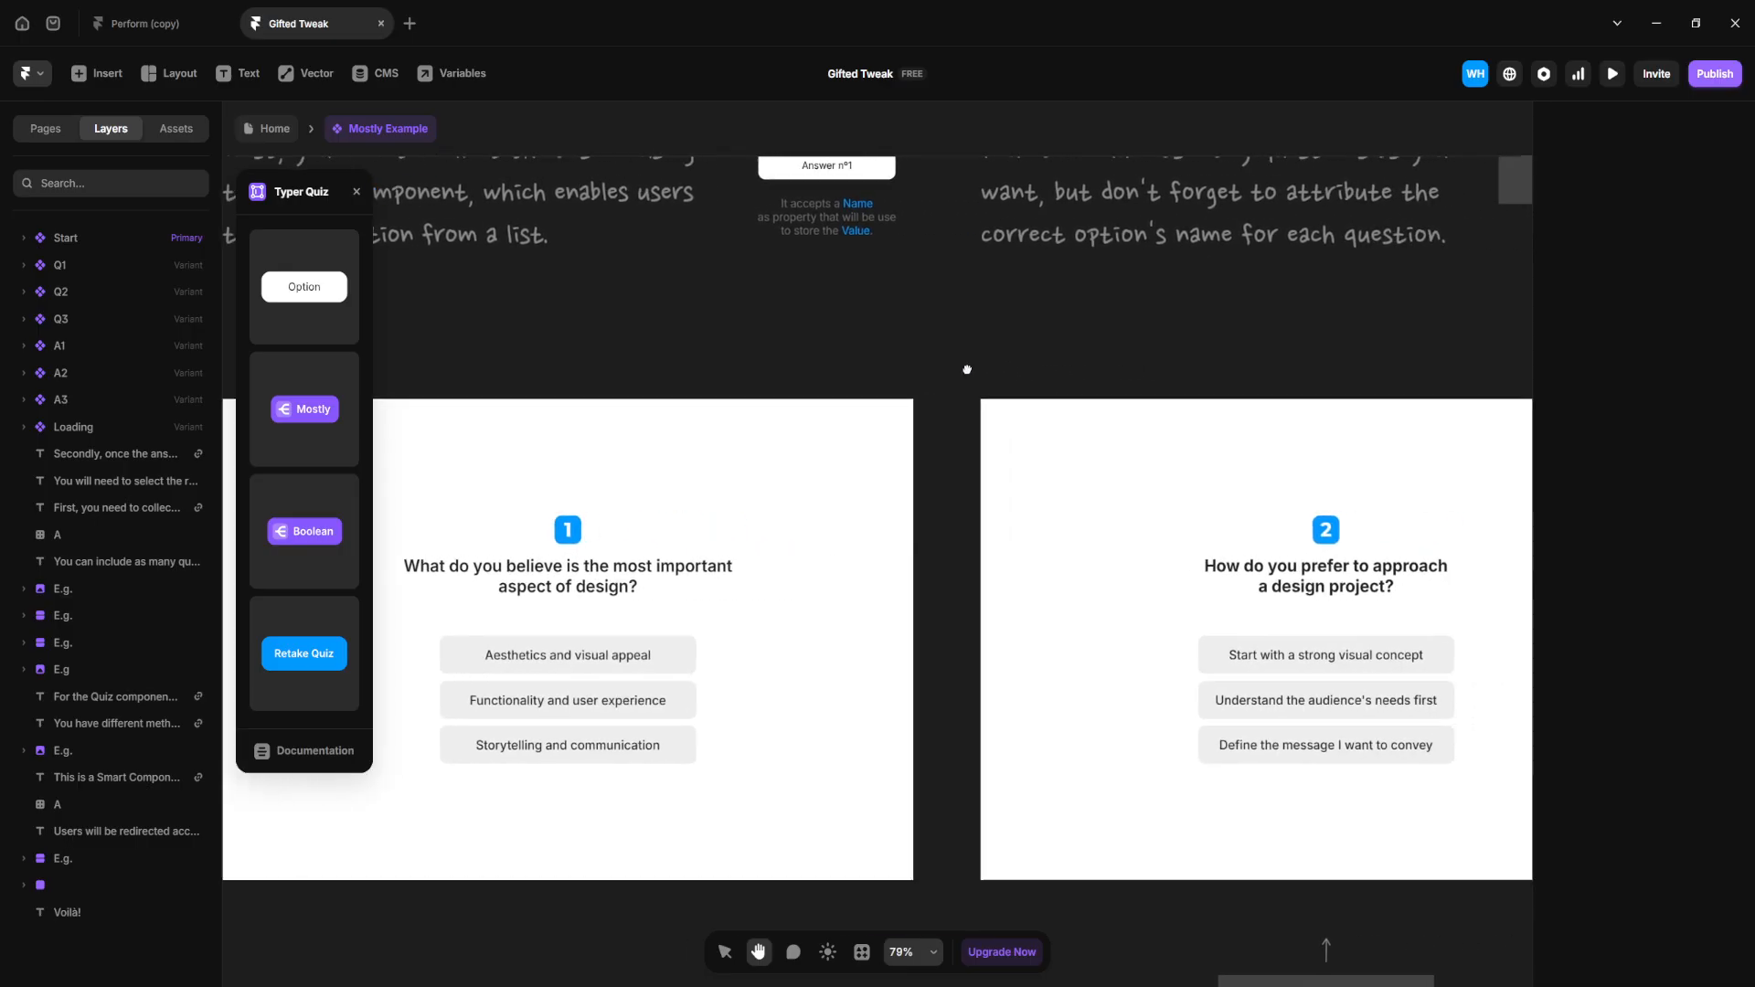
key(space)
drag(1384, 336, 1071, 290)
scroll(1070, 290, down, 3)
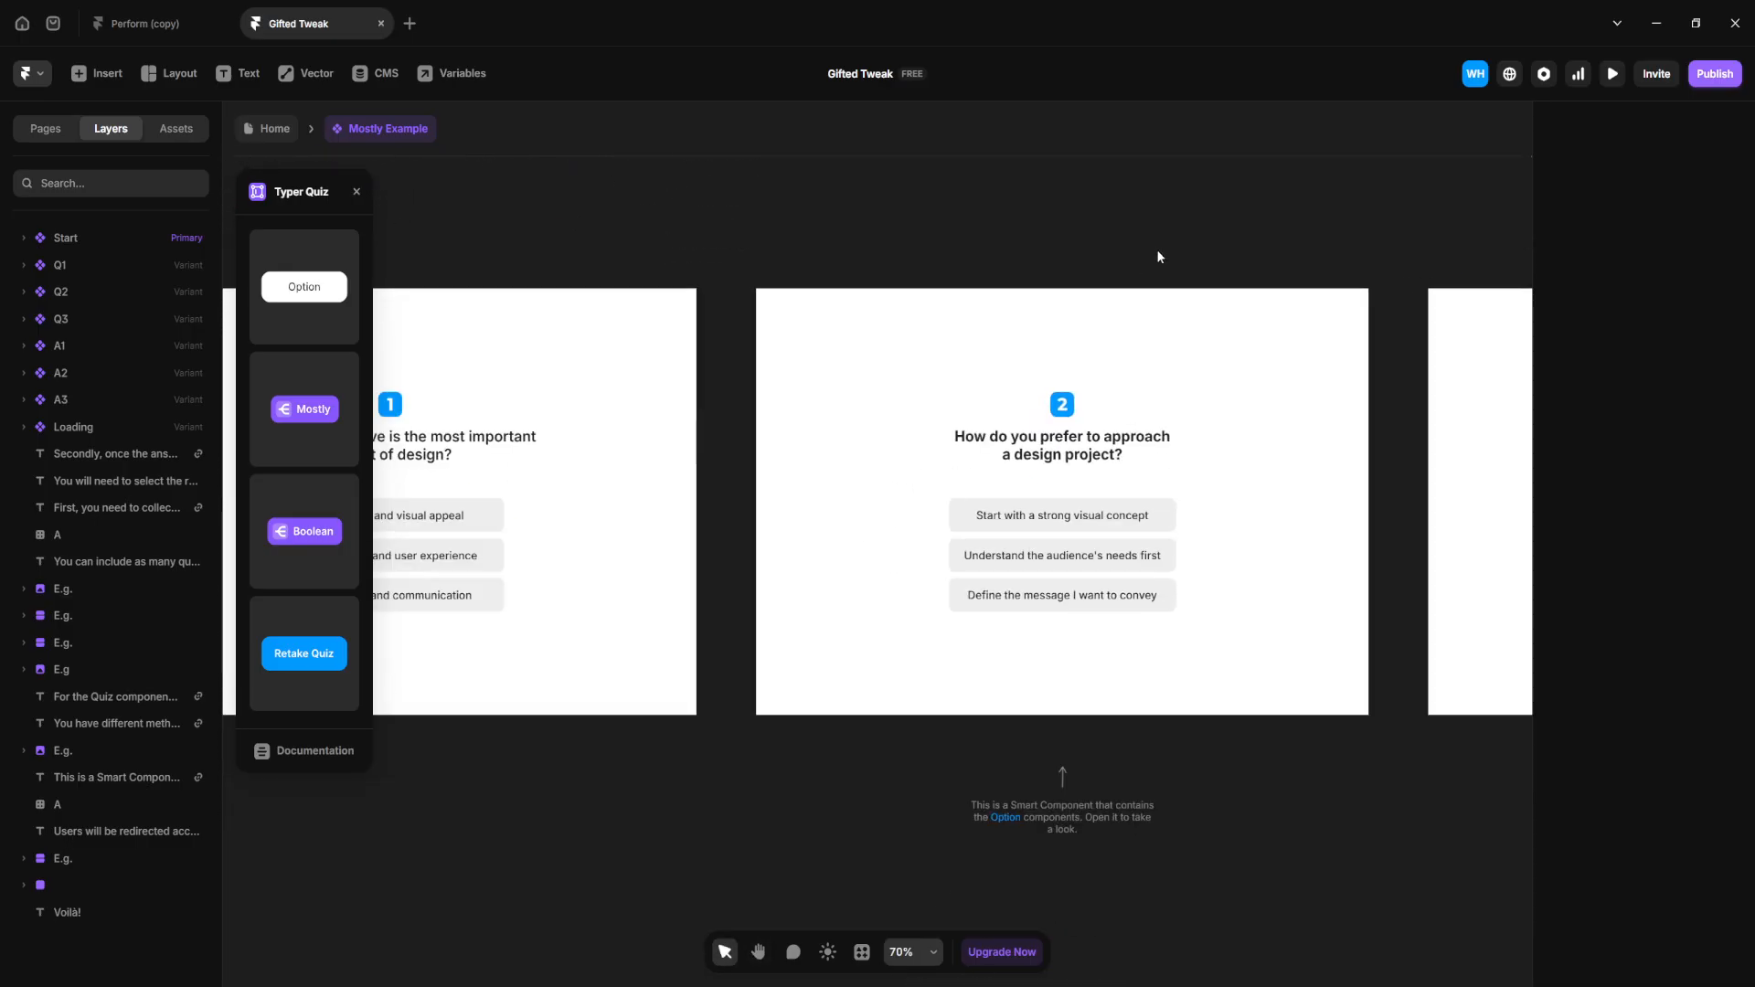
Review the Q3 variant and the notes on Mostly and Boolean logic, and look back over the earlier quiz variants
key(space)
drag(1181, 237, 502, 376)
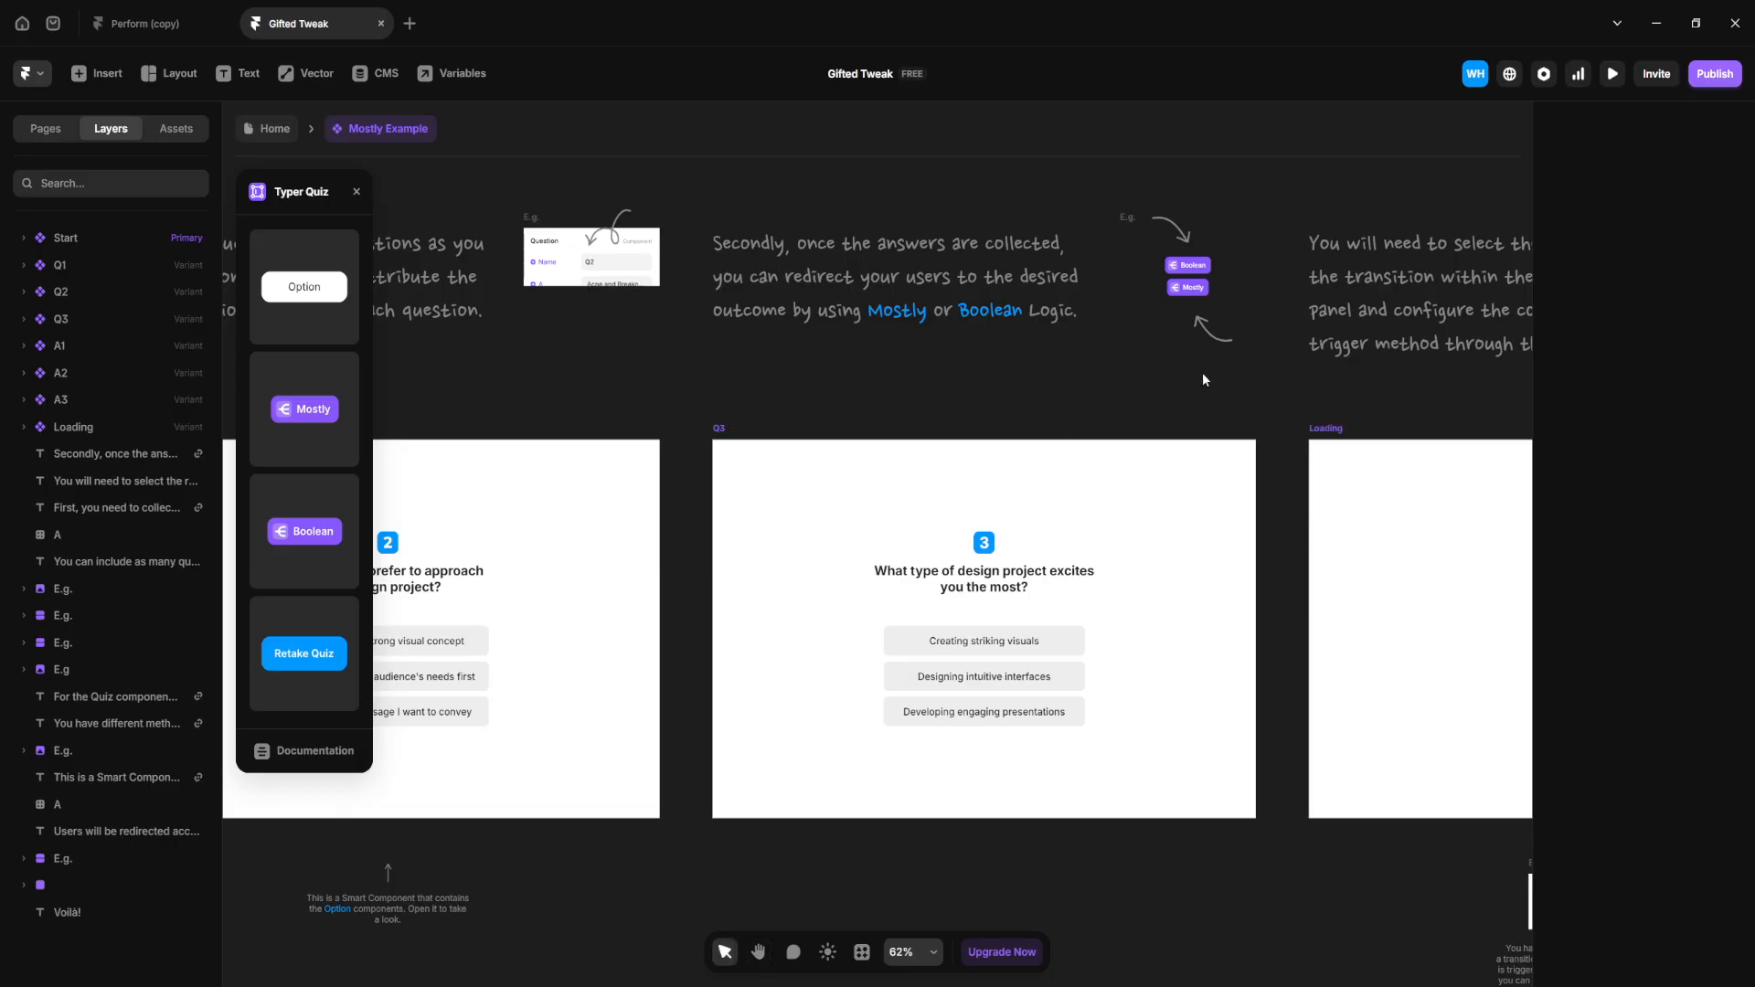
key(space)
drag(1081, 370, 931, 362)
key(space)
drag(1433, 429, 1406, 591)
drag(878, 585, 1362, 481)
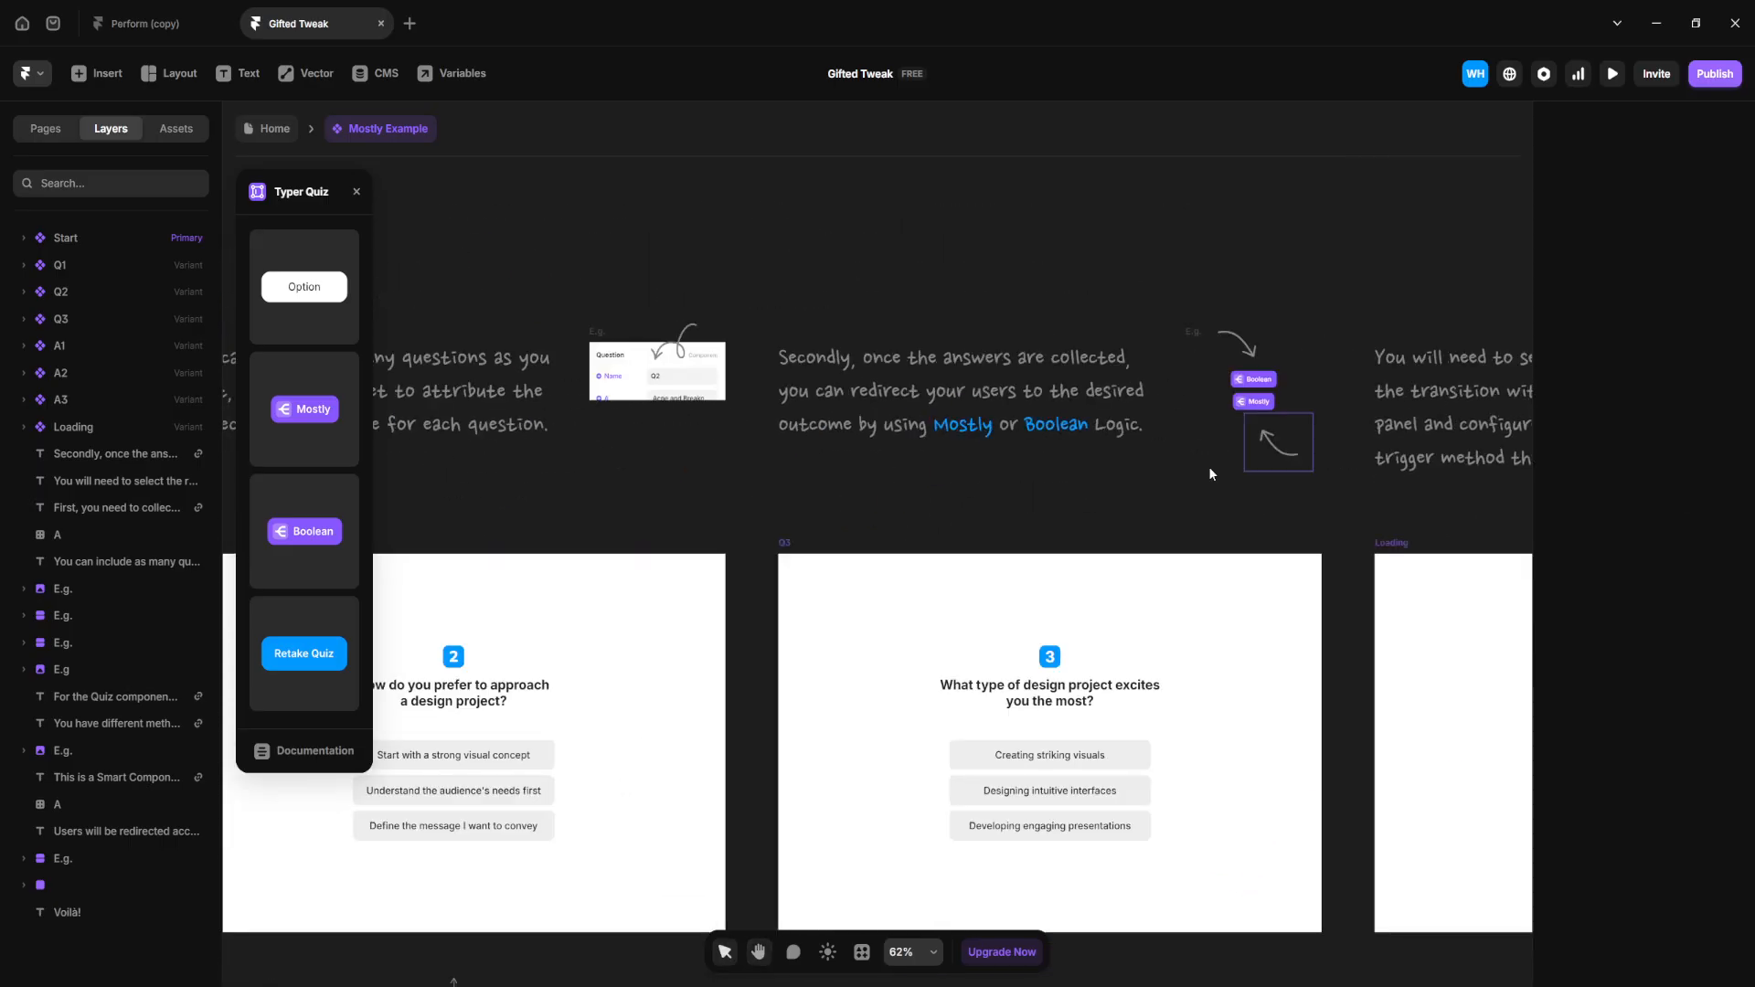
key(space)
drag(682, 494, 1375, 457)
scroll(1375, 457, left, 10)
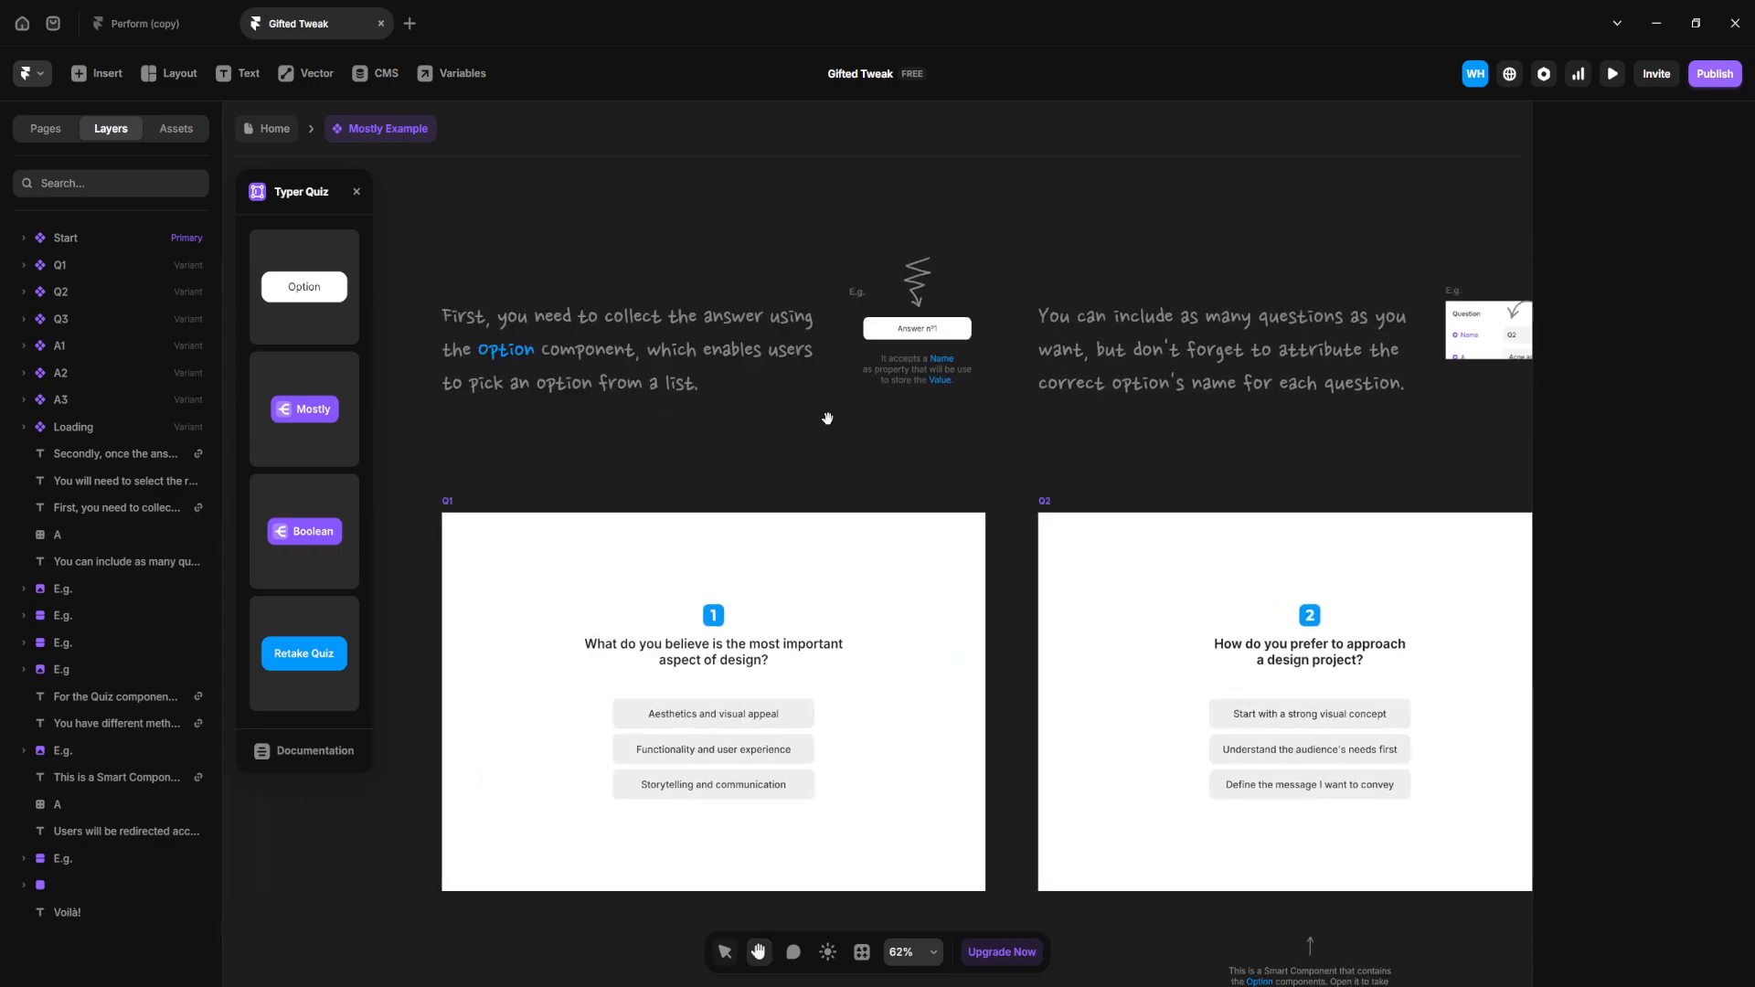
scroll(1439, 393, down, 2)
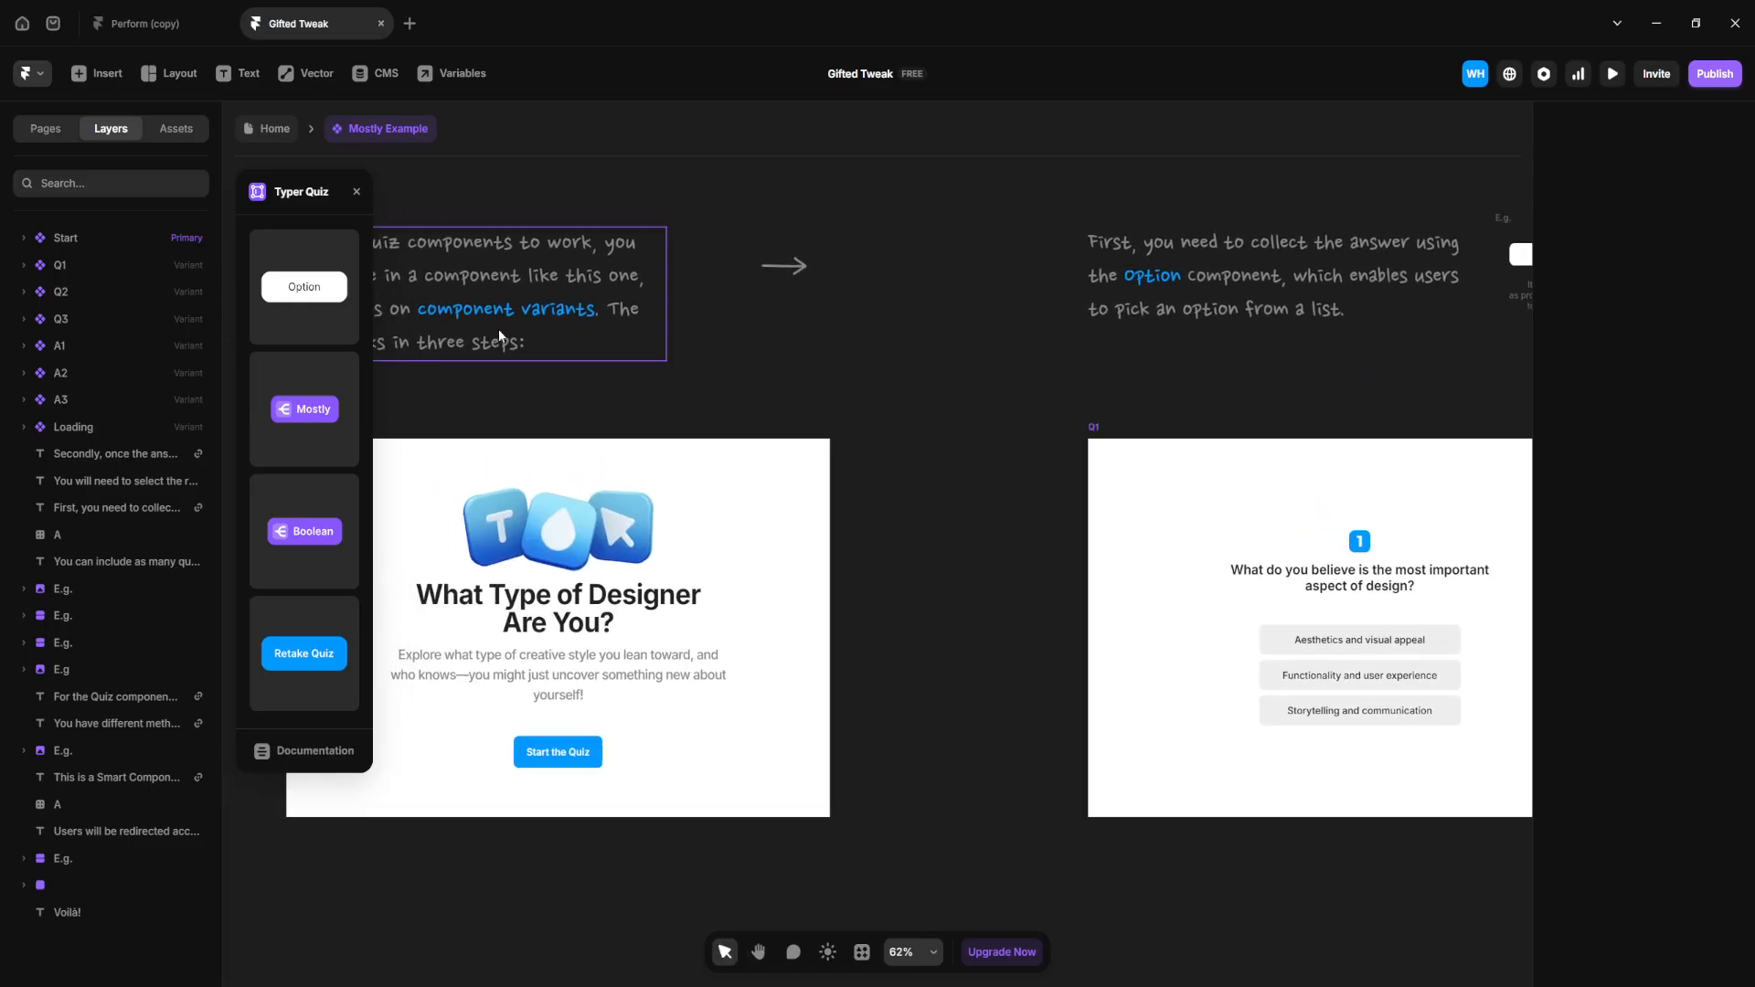
Leave the Mostly Example component for the Home page and close the Typer Quiz plugin
click(262, 129)
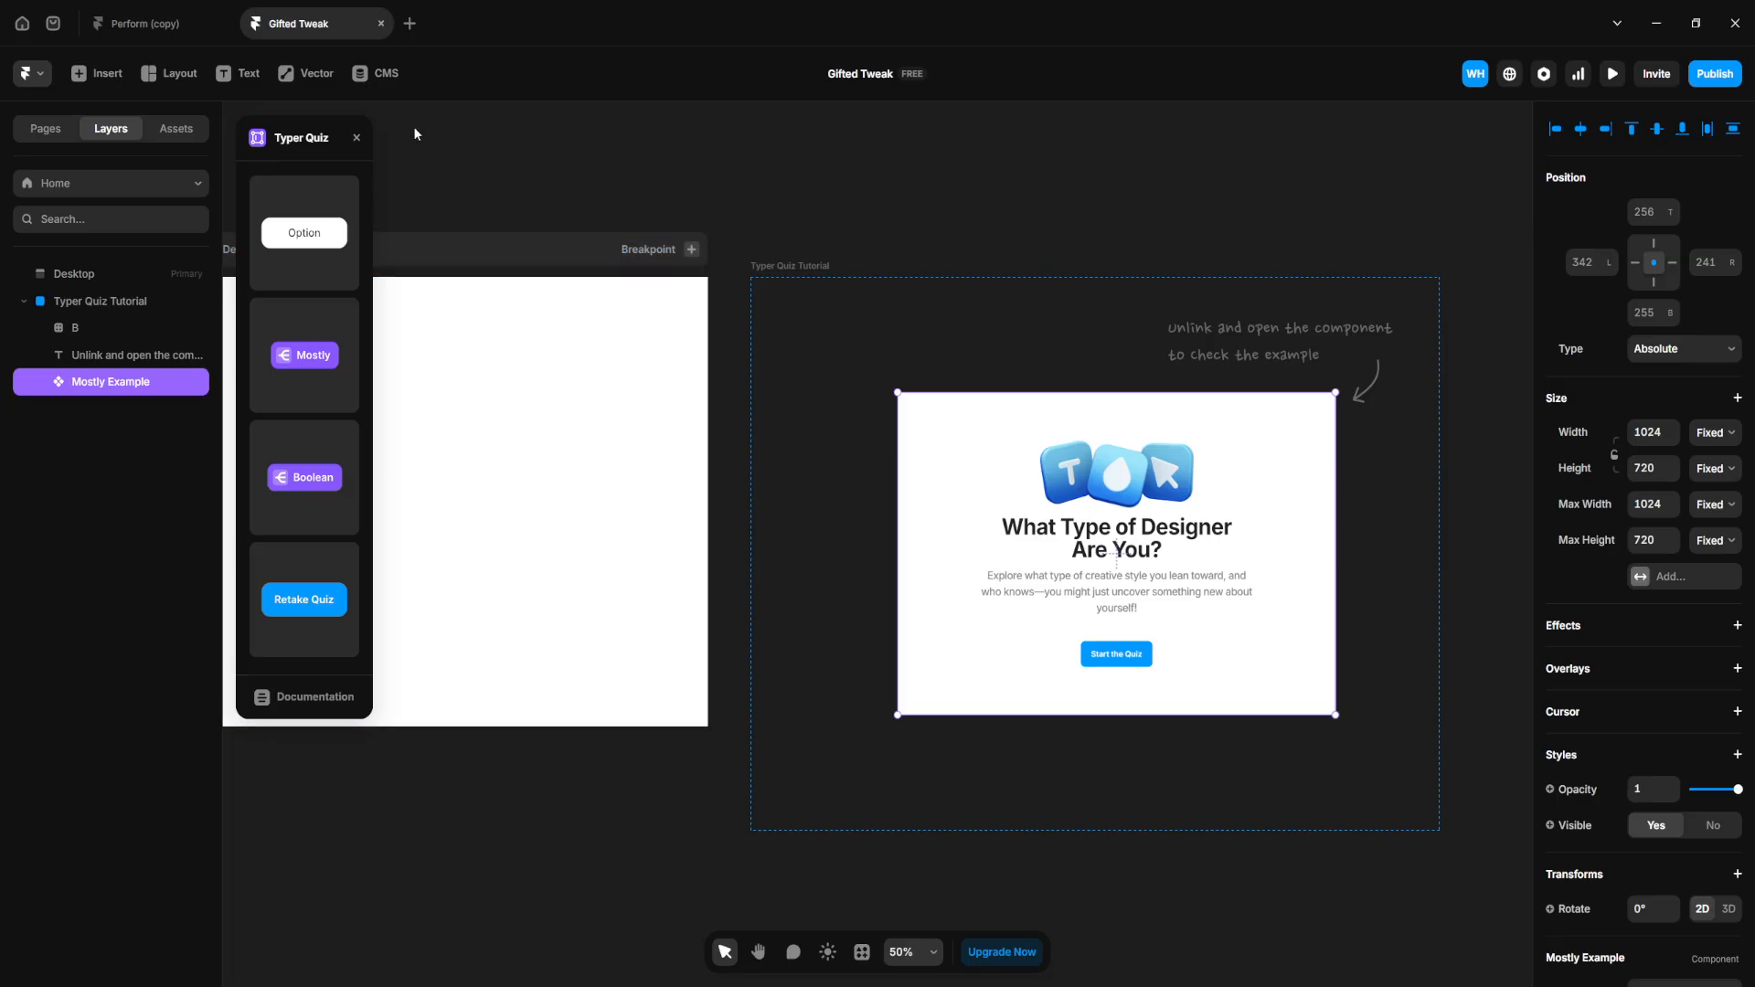
click(357, 138)
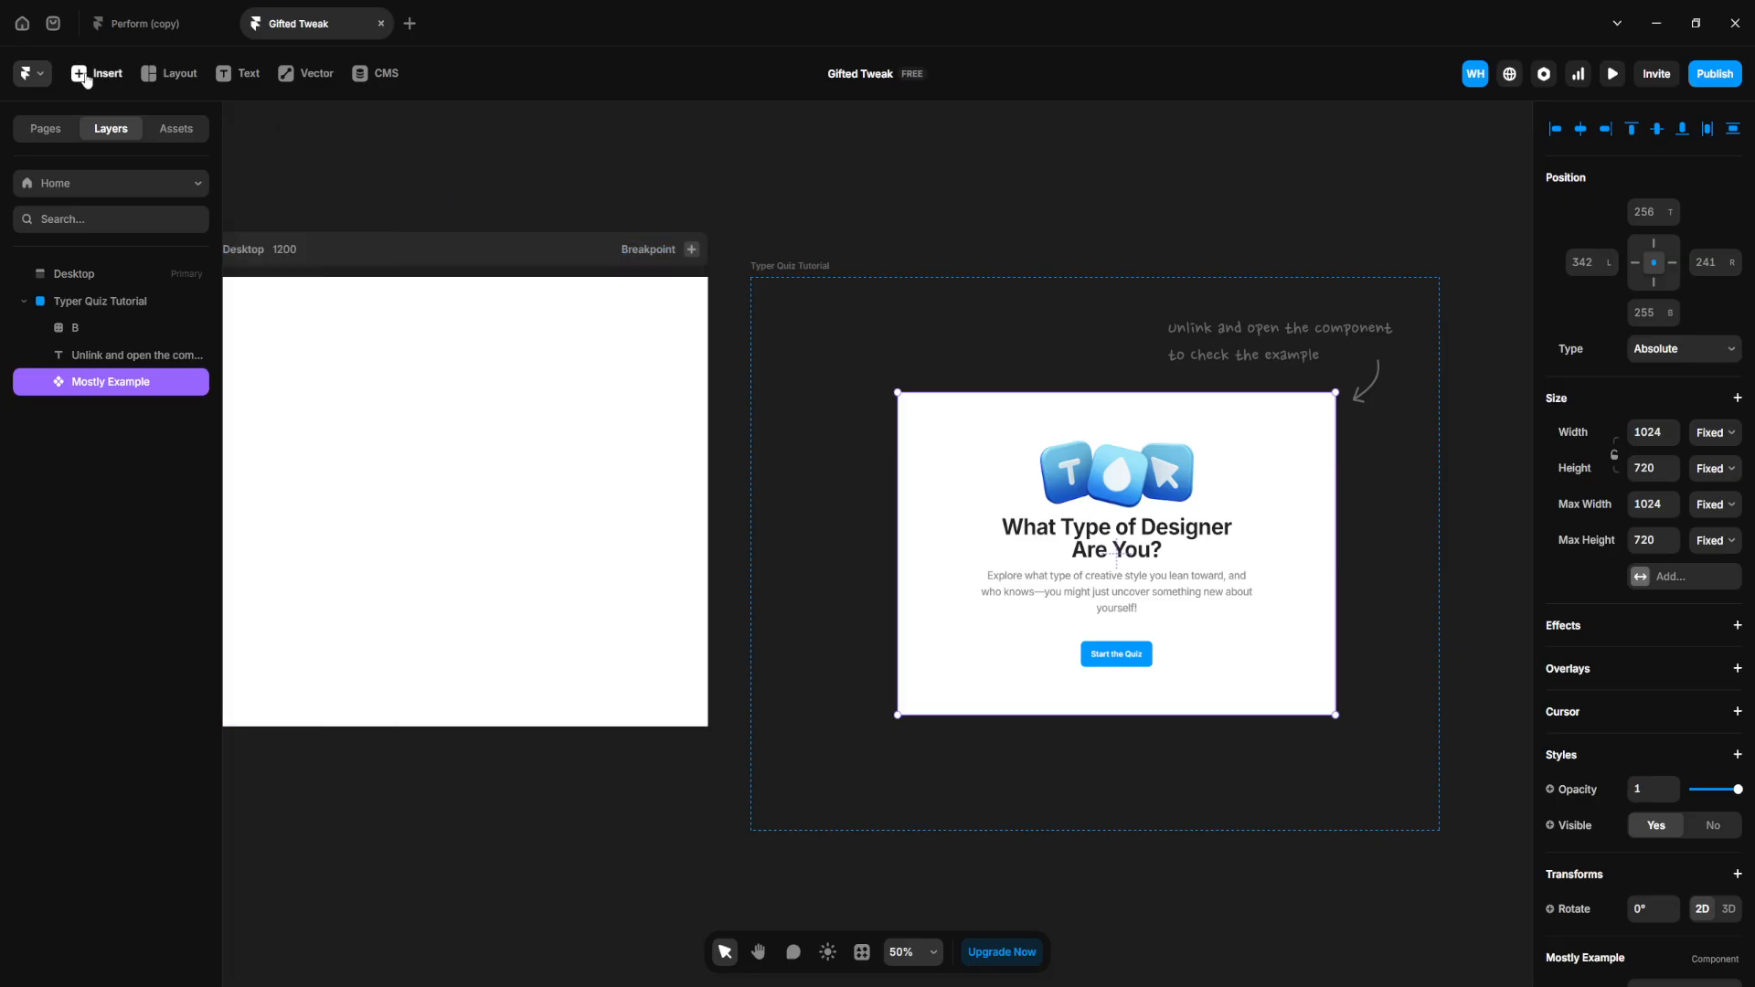
key(h)
drag(433, 158, 560, 180)
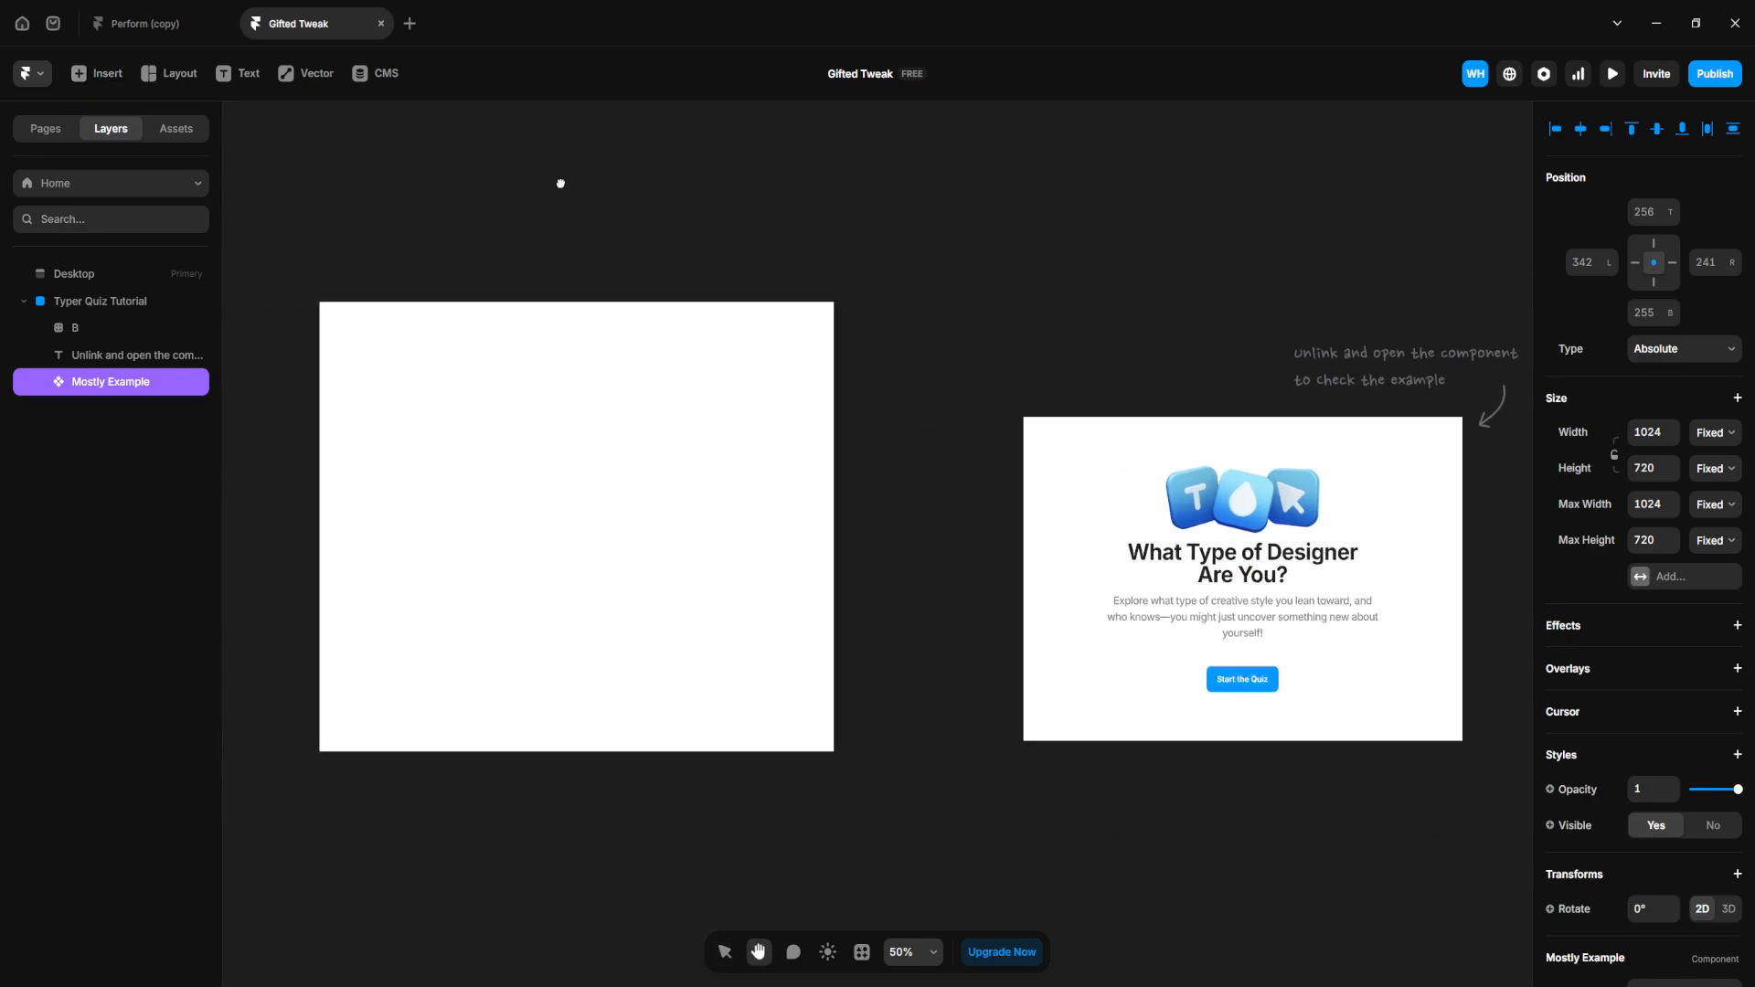
Open the Perform (copy) project from the project dashboard
click(22, 23)
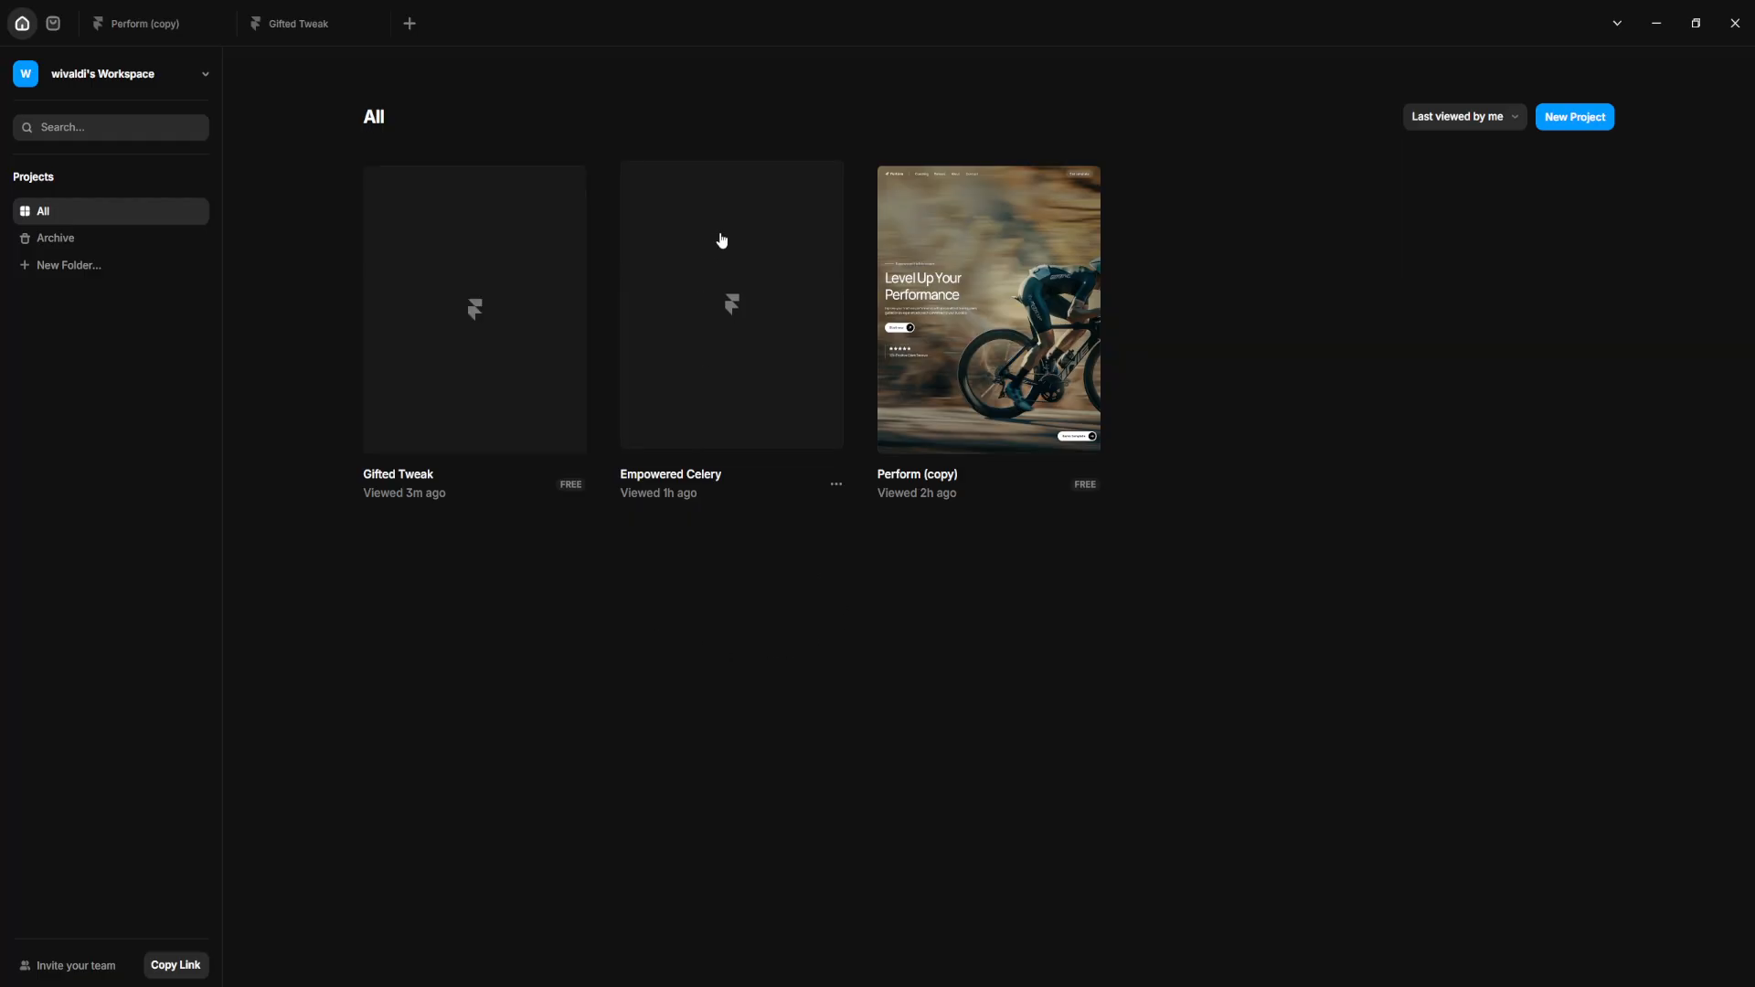
click(1002, 283)
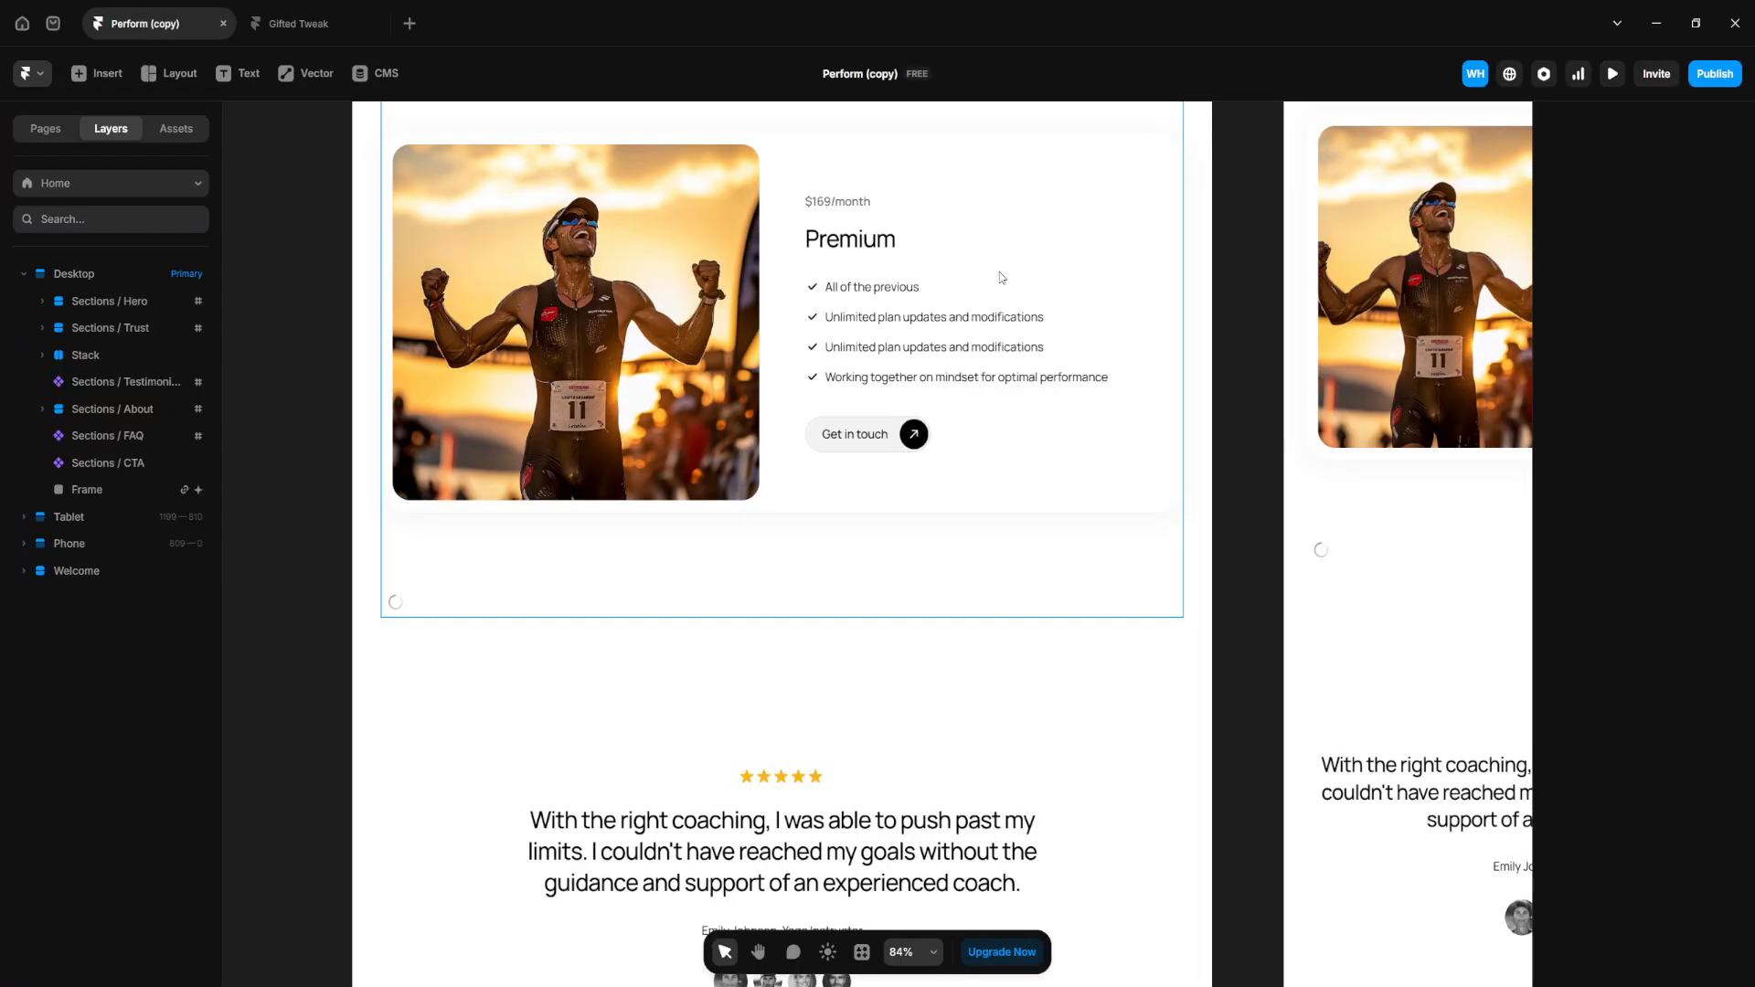
drag(875, 694, 920, 615)
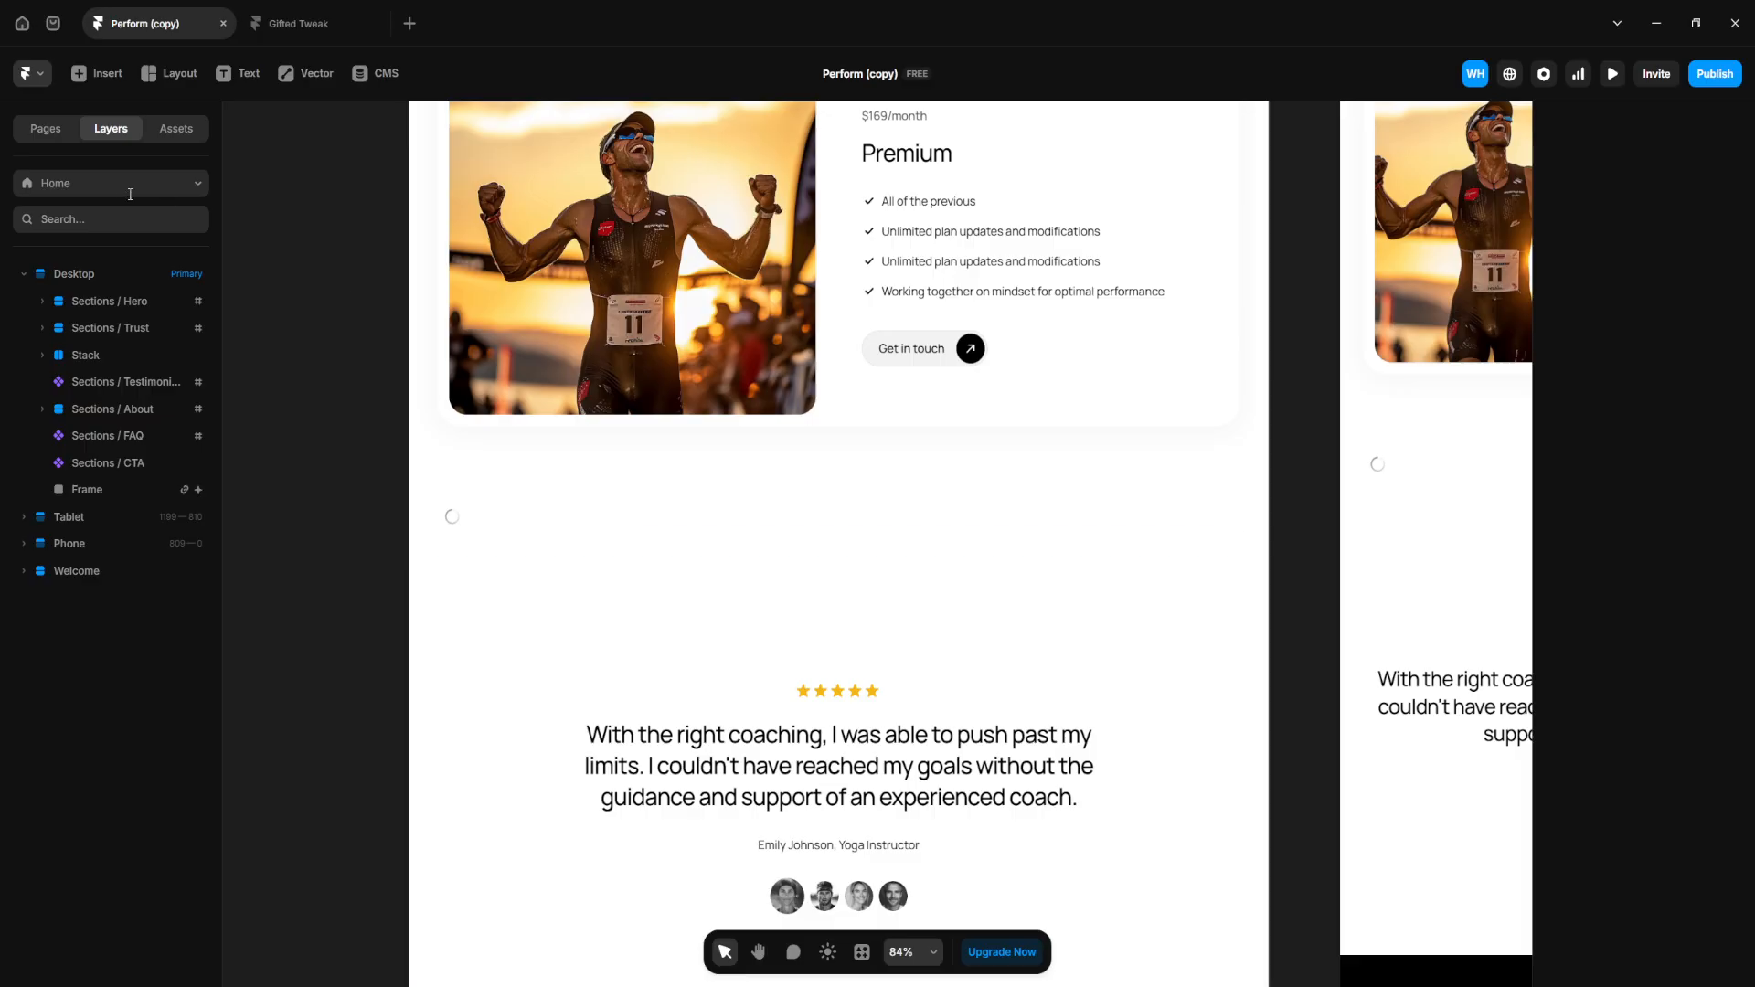
Search the insertable elements for "ques" and add the light FAQ section to the Home page
click(96, 73)
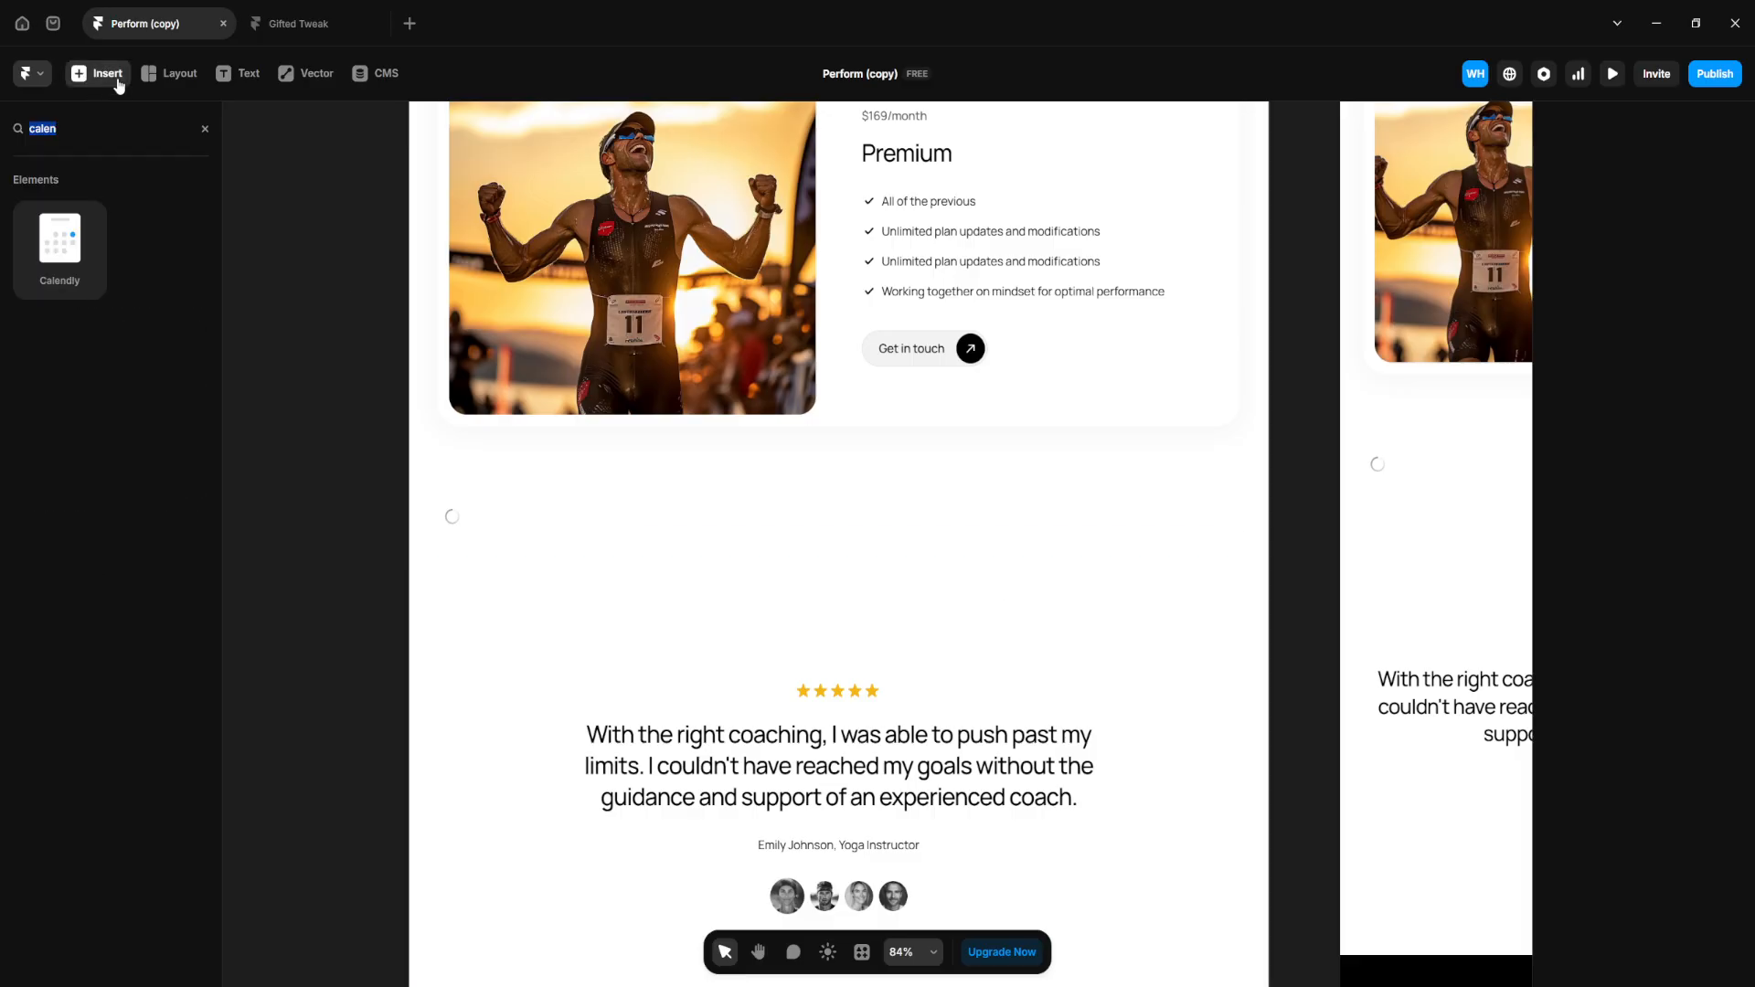
click(202, 127)
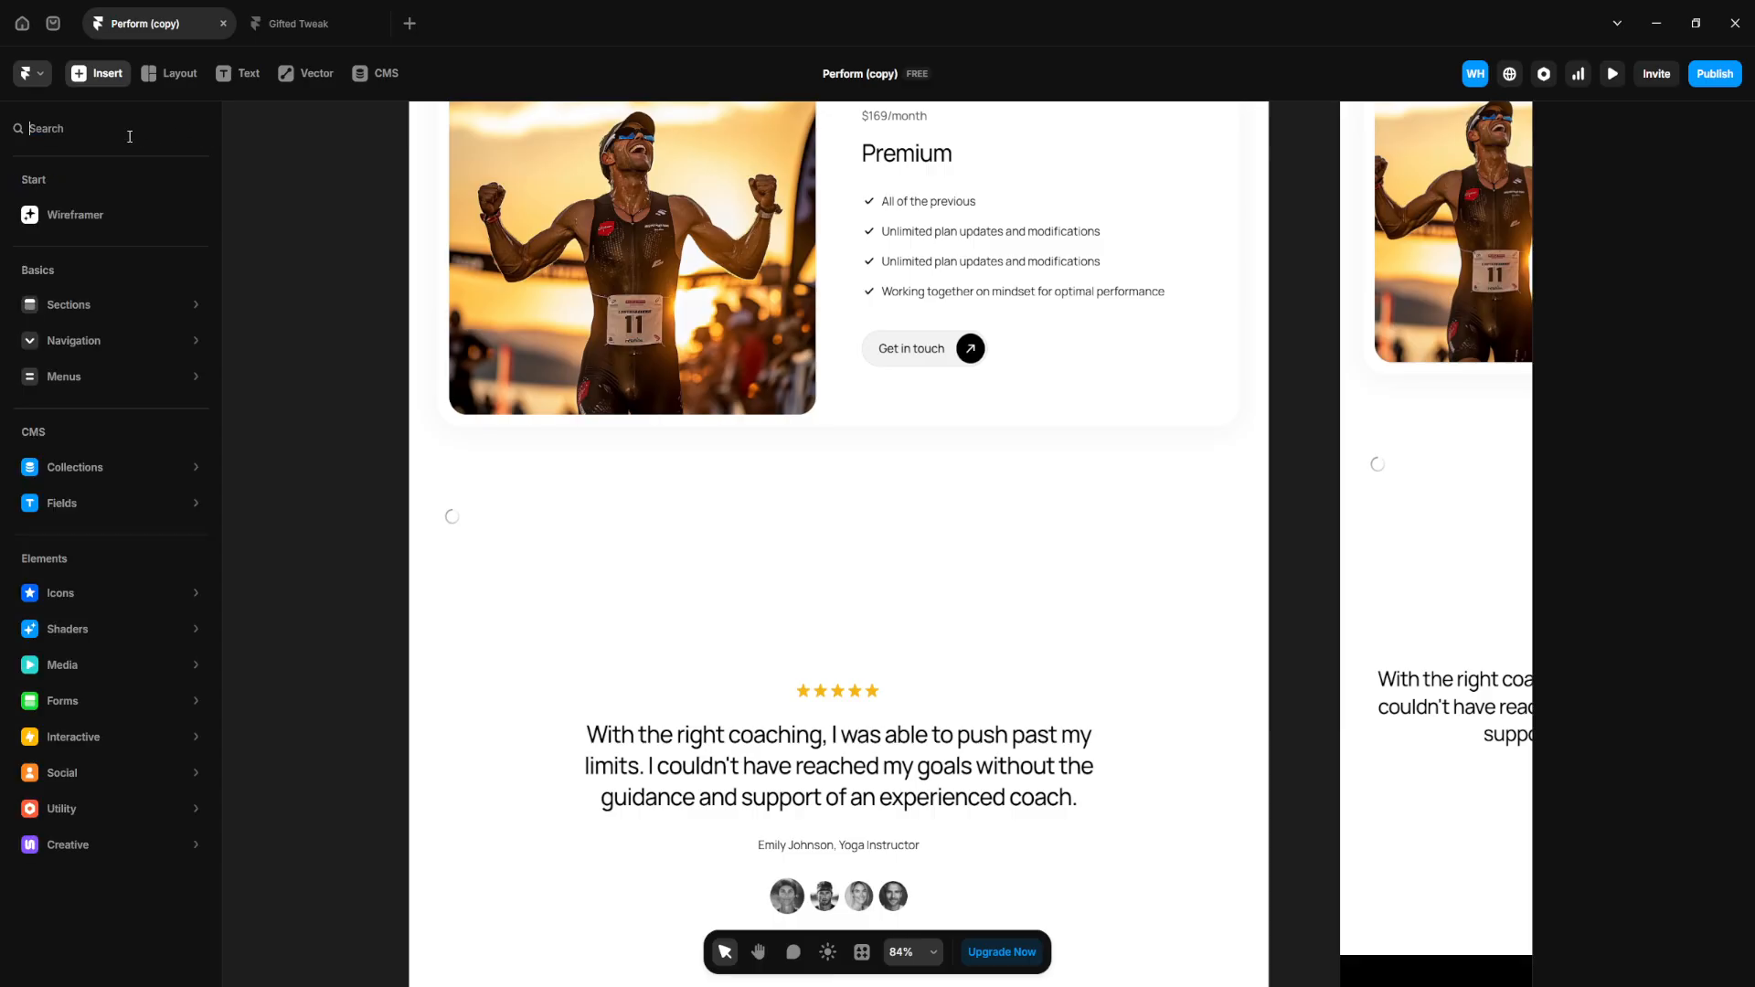
text(ques)
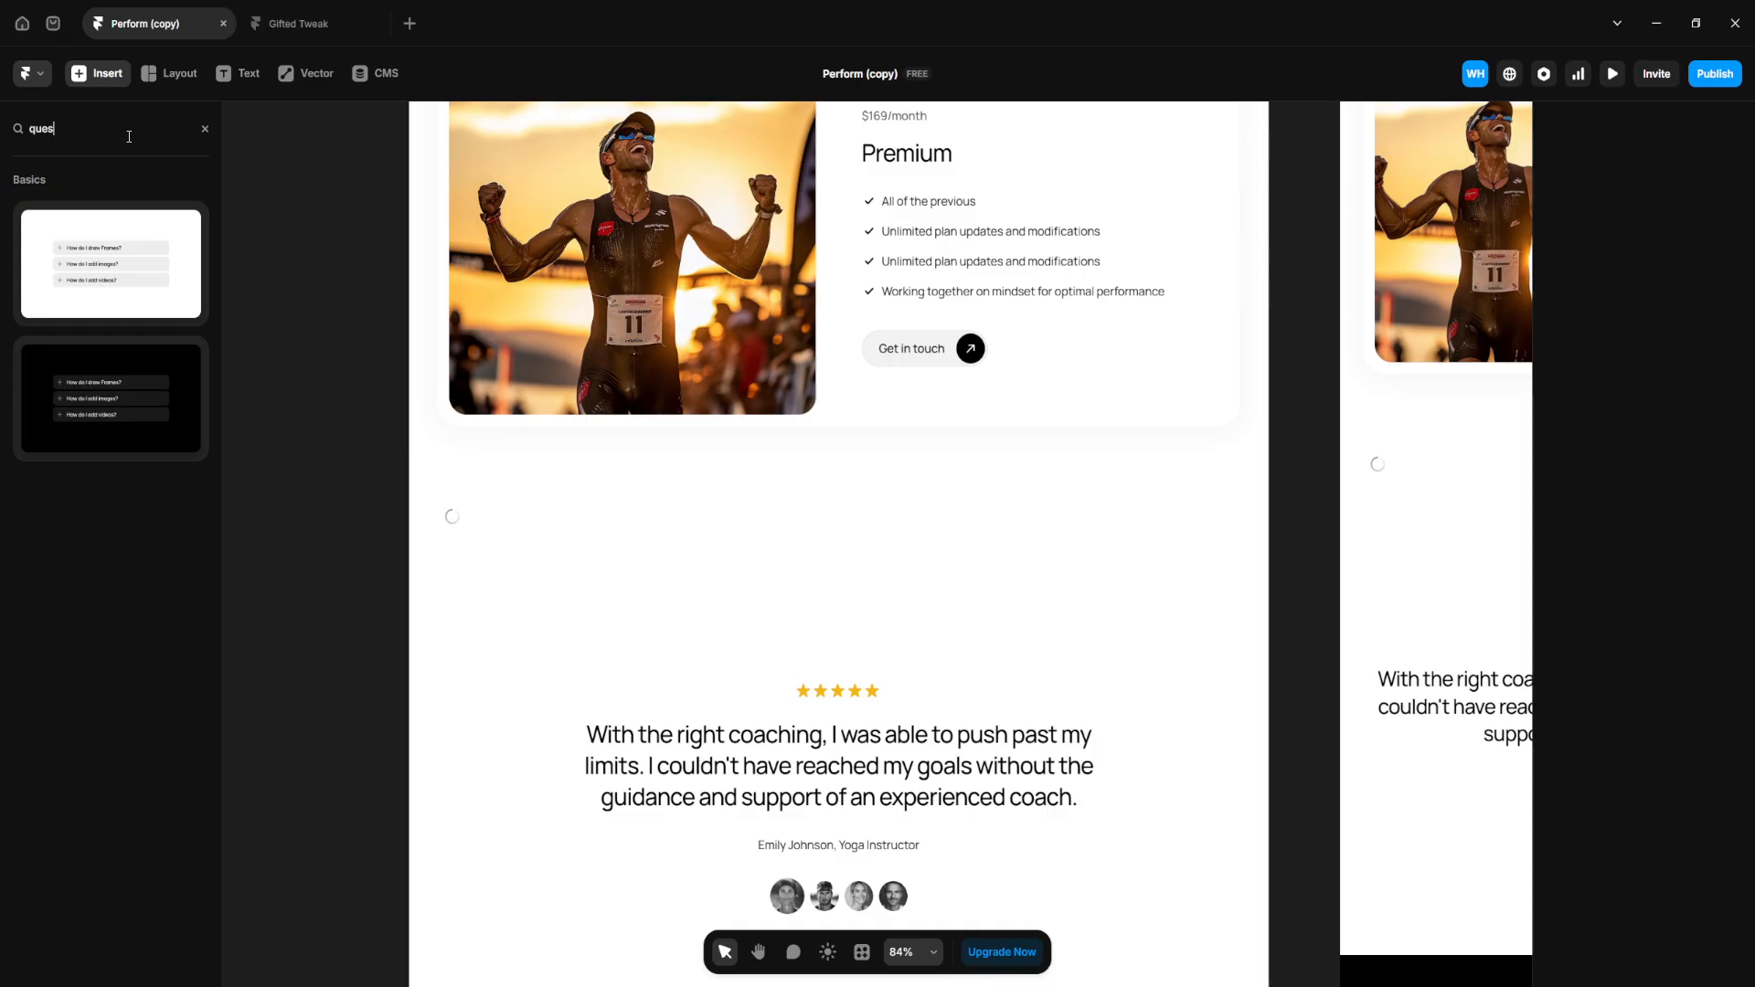
click(117, 284)
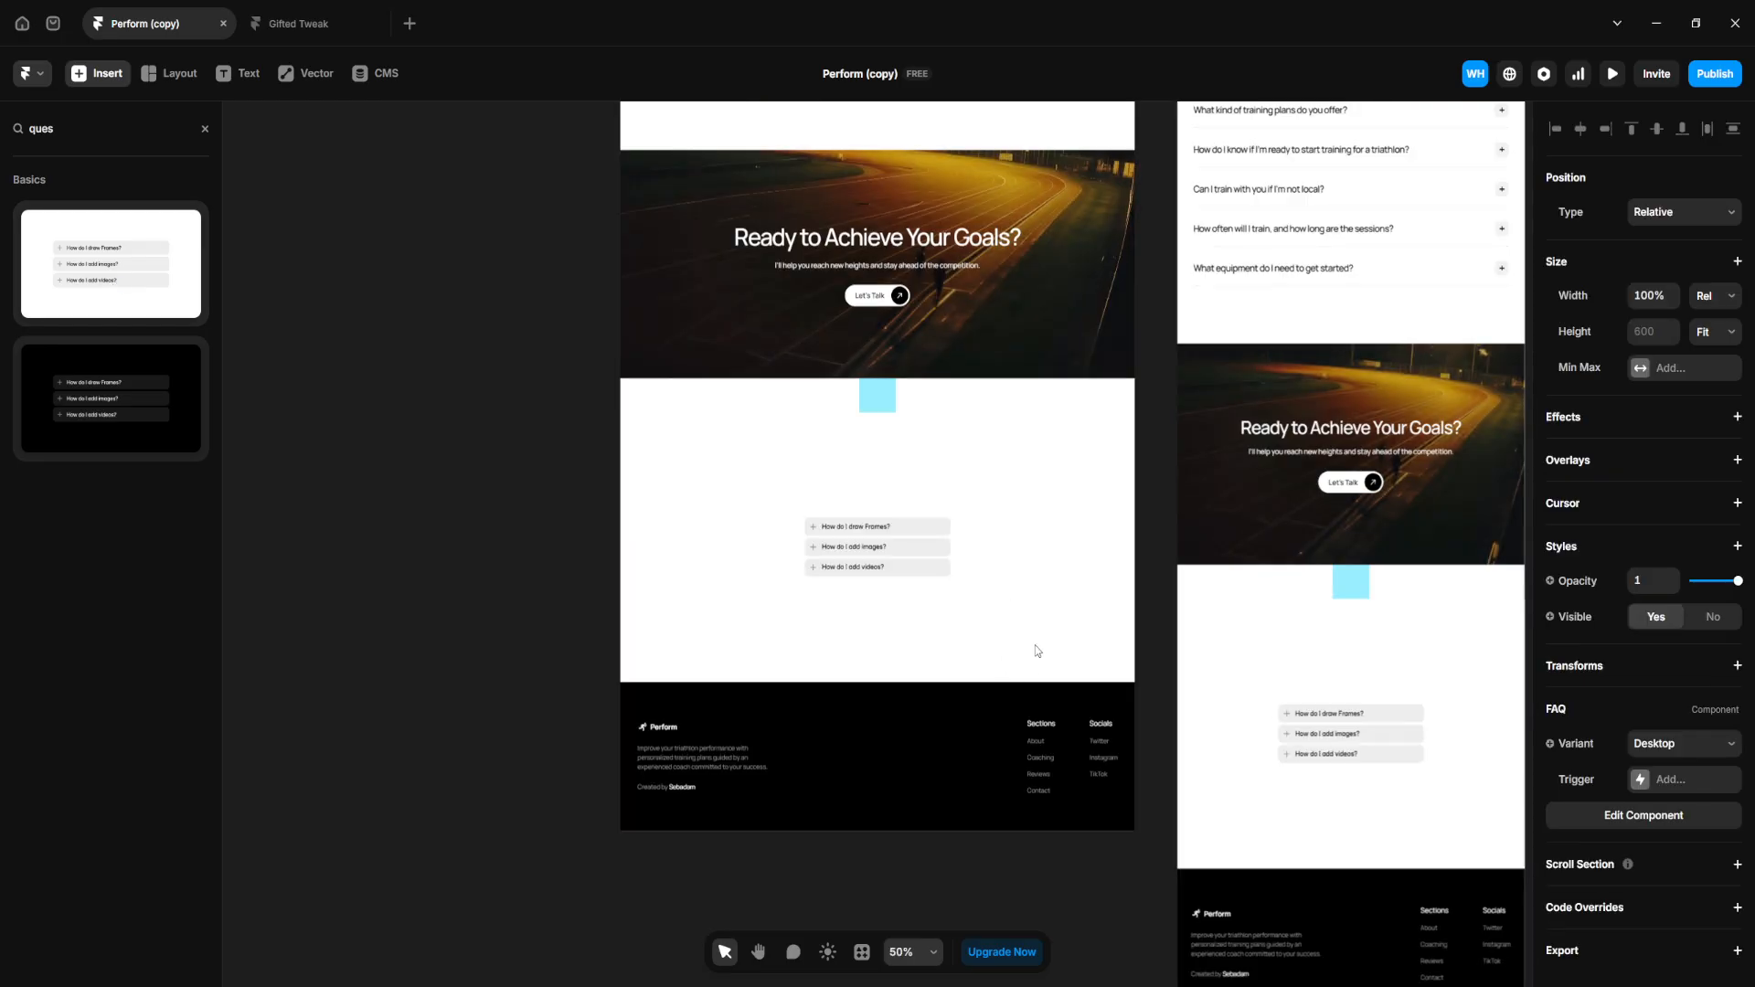
Unlink the accordion in the inserted FAQ section and open its component to view the variants
scroll(908, 557, up, 5)
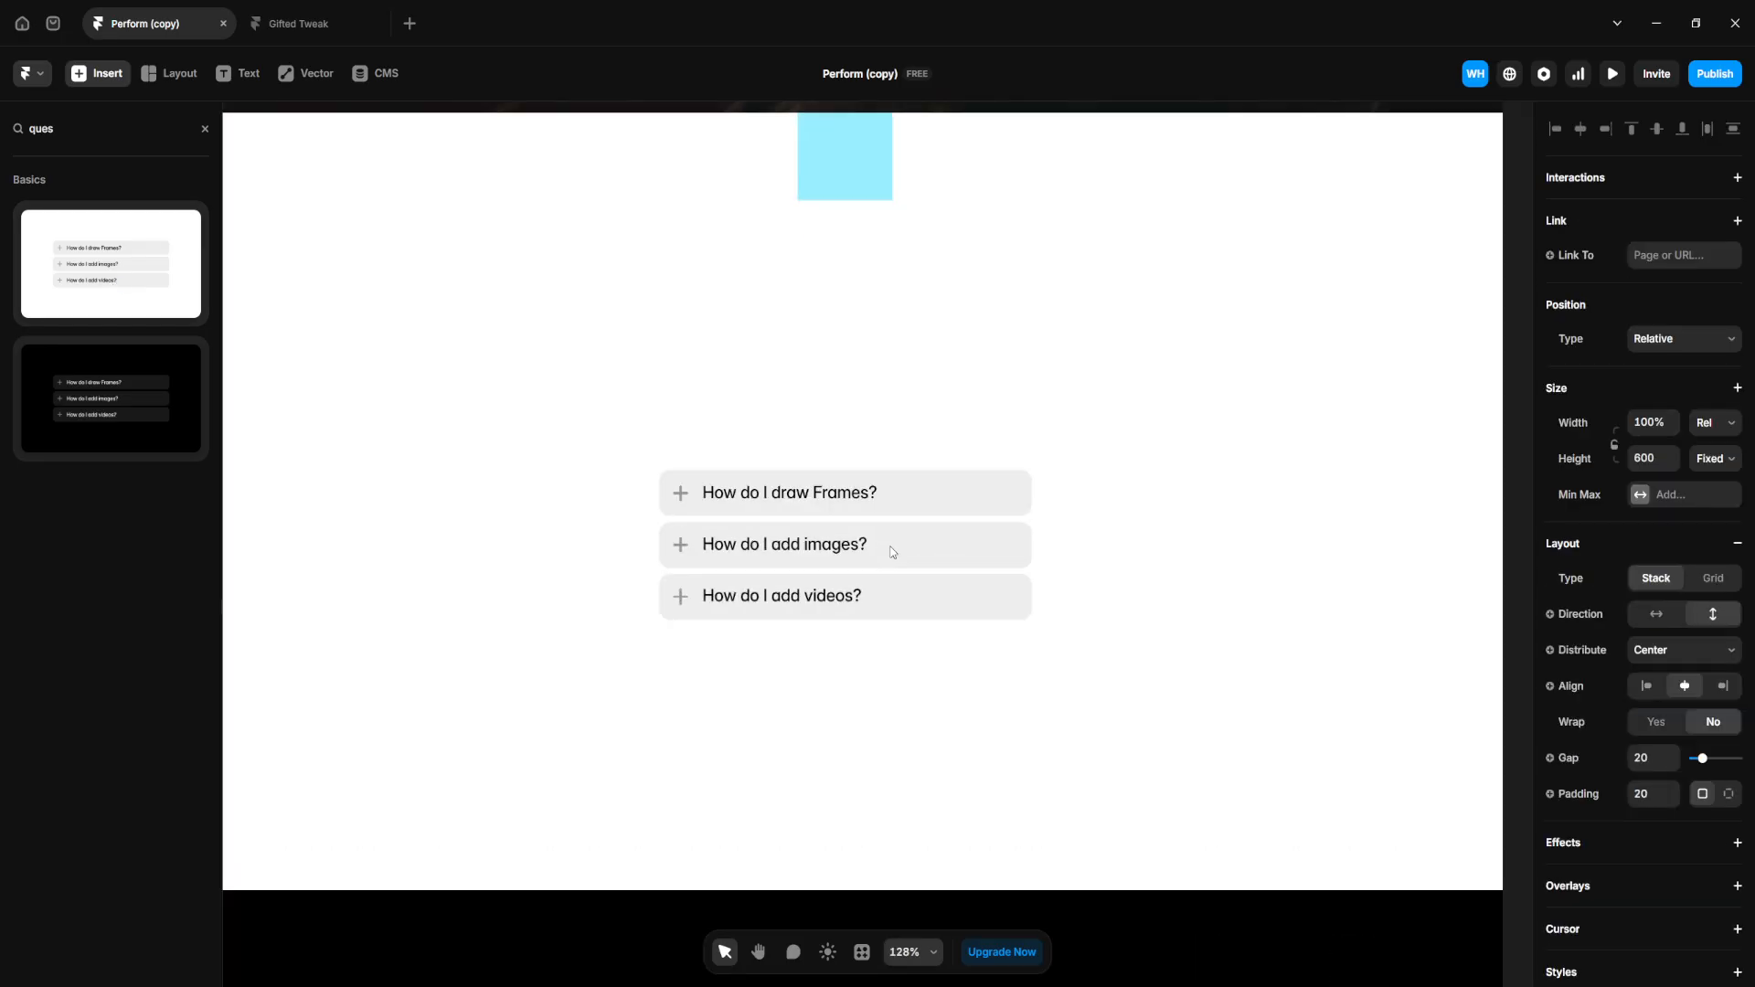
click(893, 552)
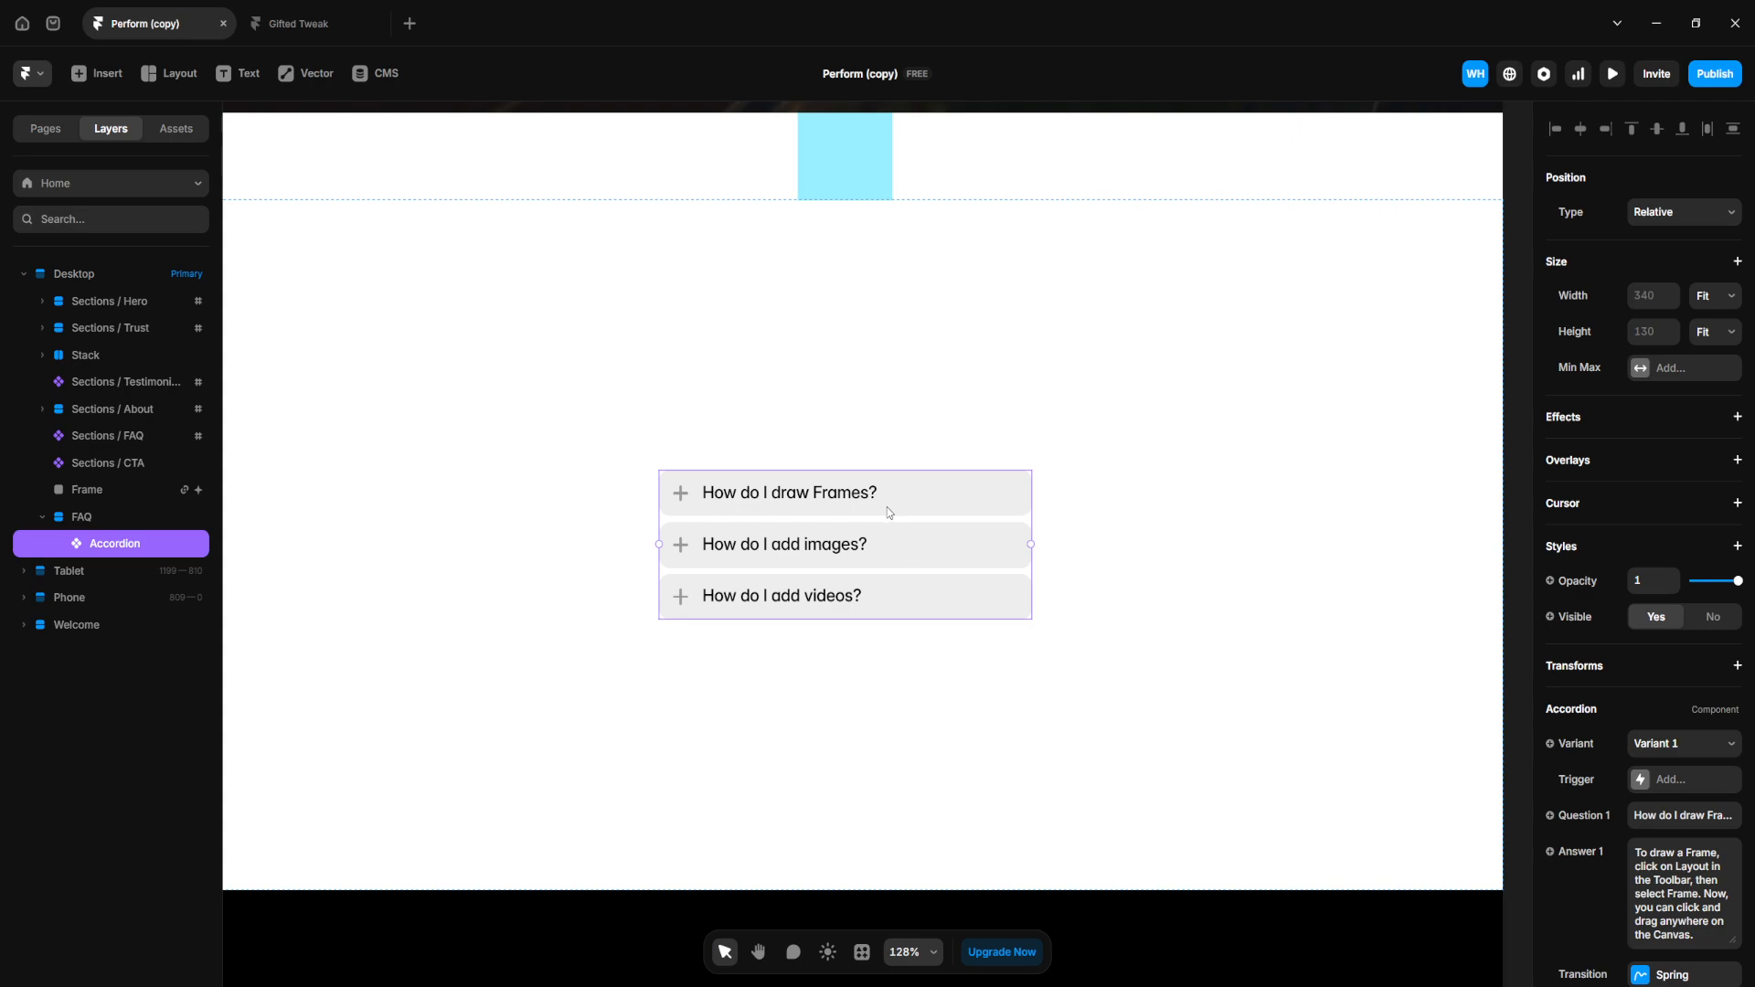
double_click(889, 512)
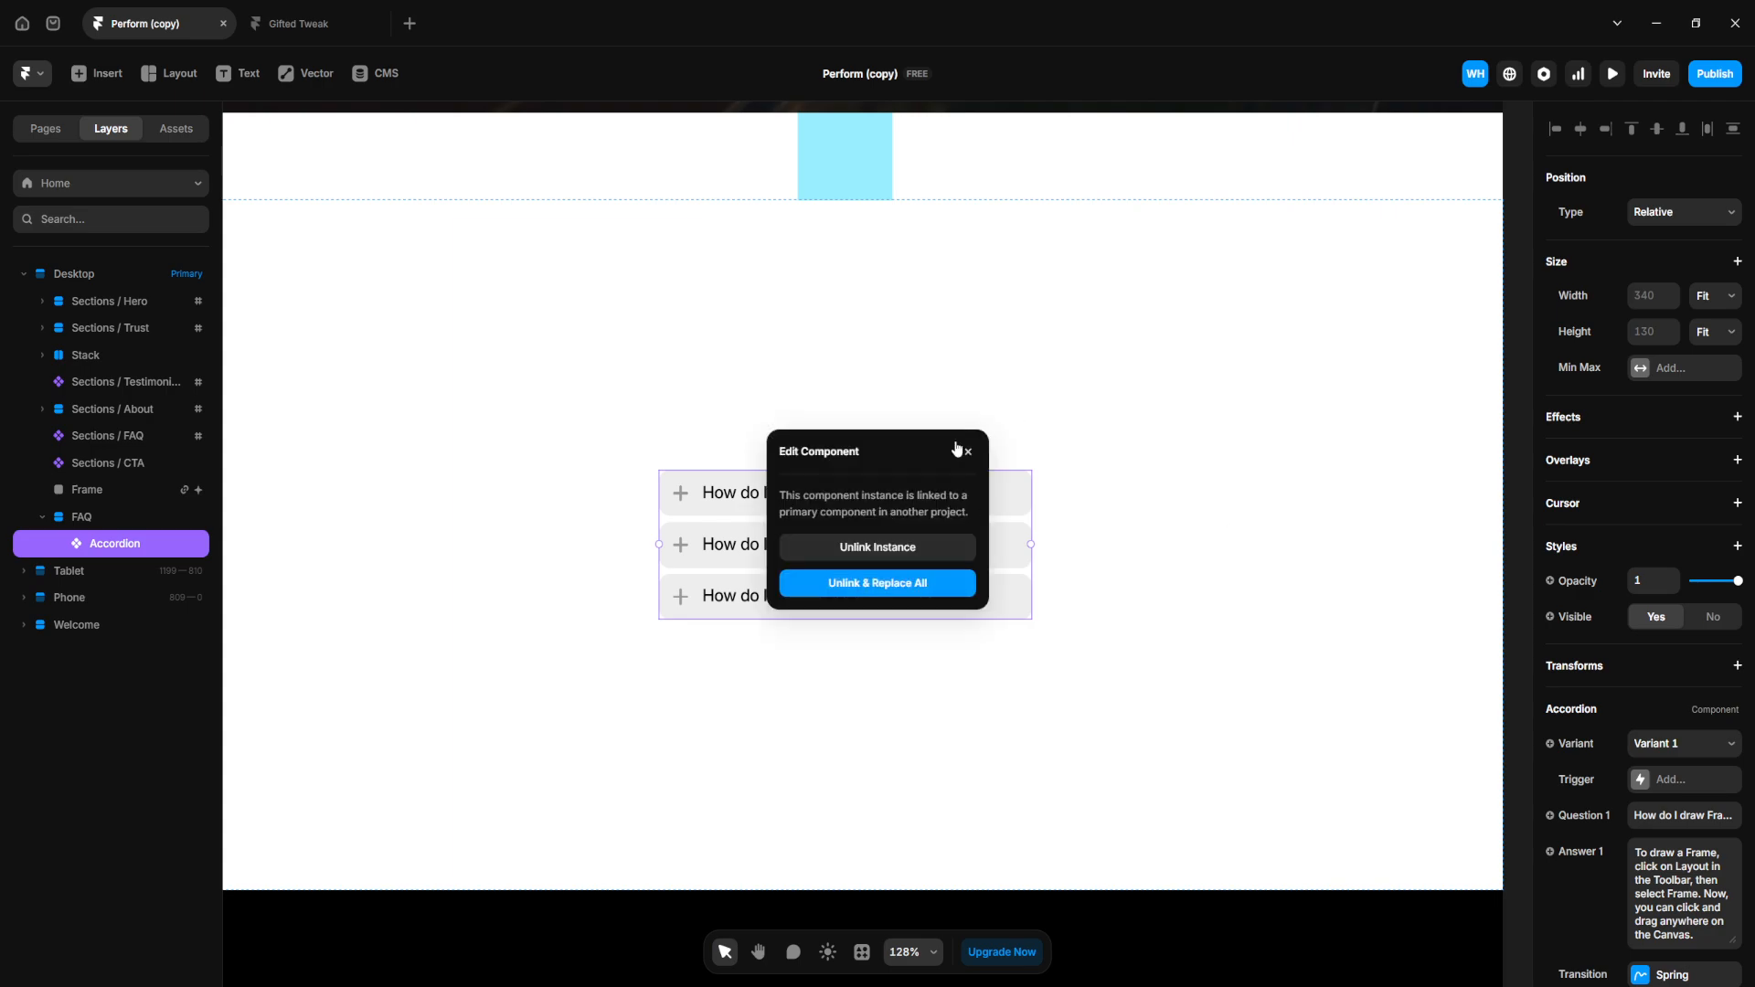
click(1003, 555)
scroll(1072, 537, right, 8)
scroll(1071, 537, down, 3)
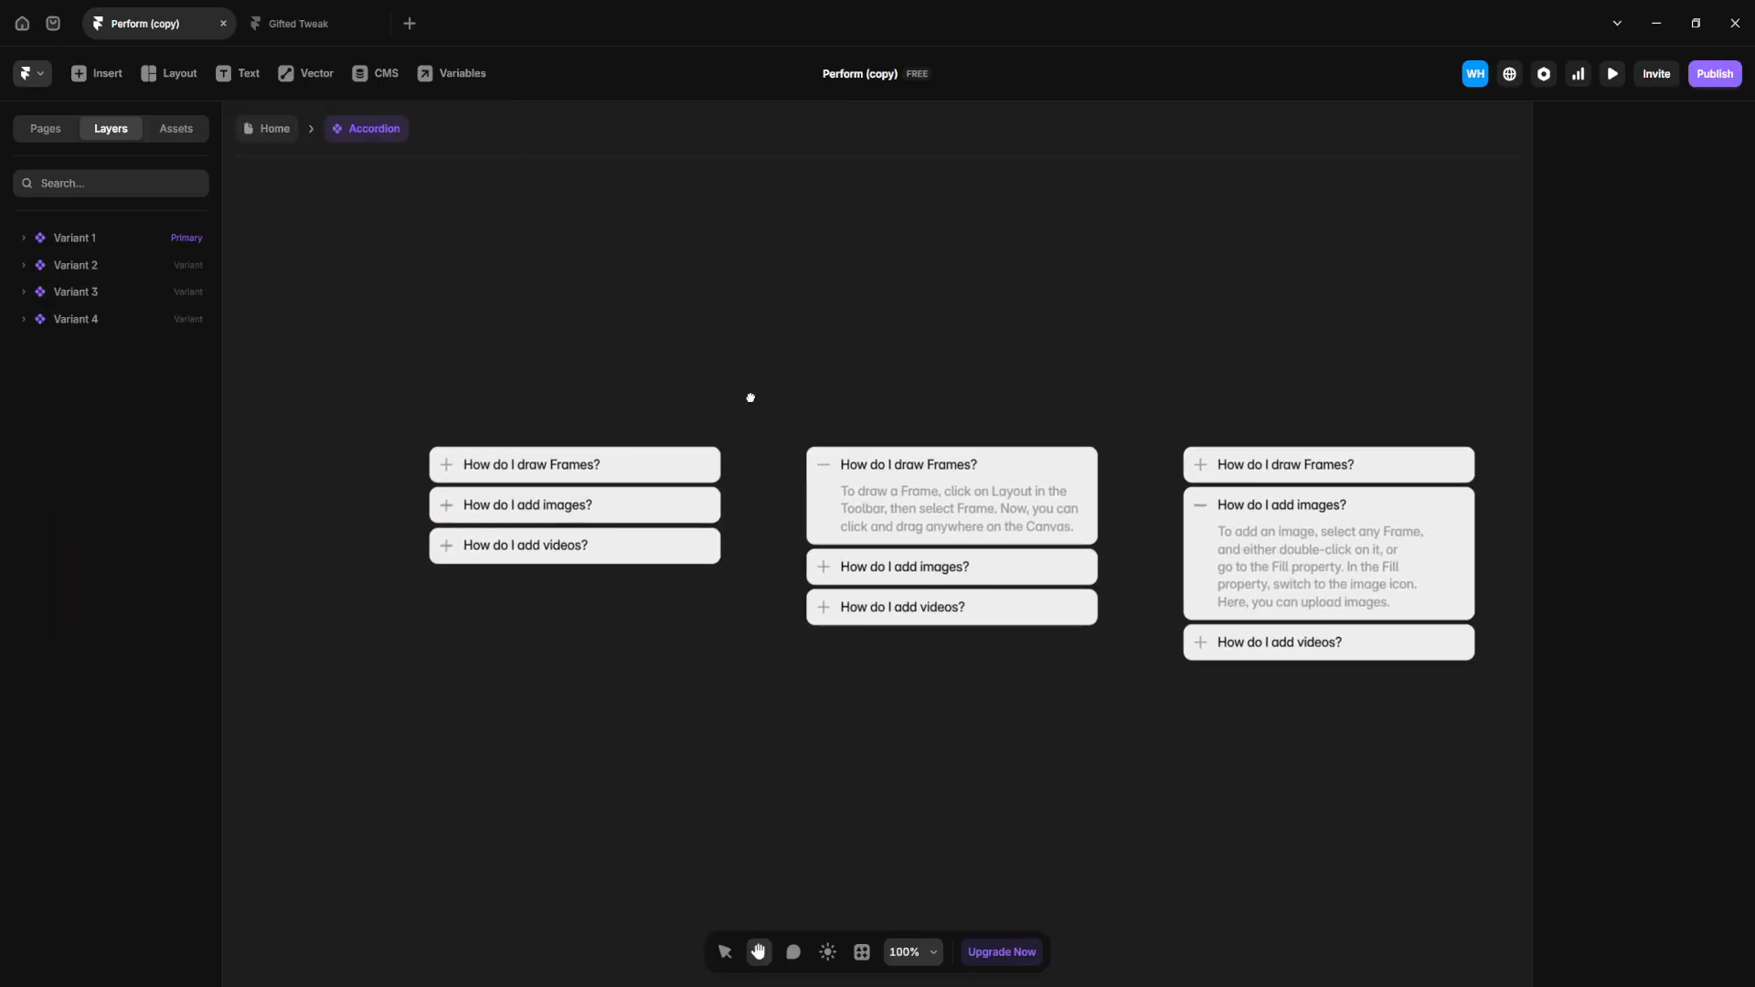
key(h)
drag(969, 341, 982, 367)
key(v)
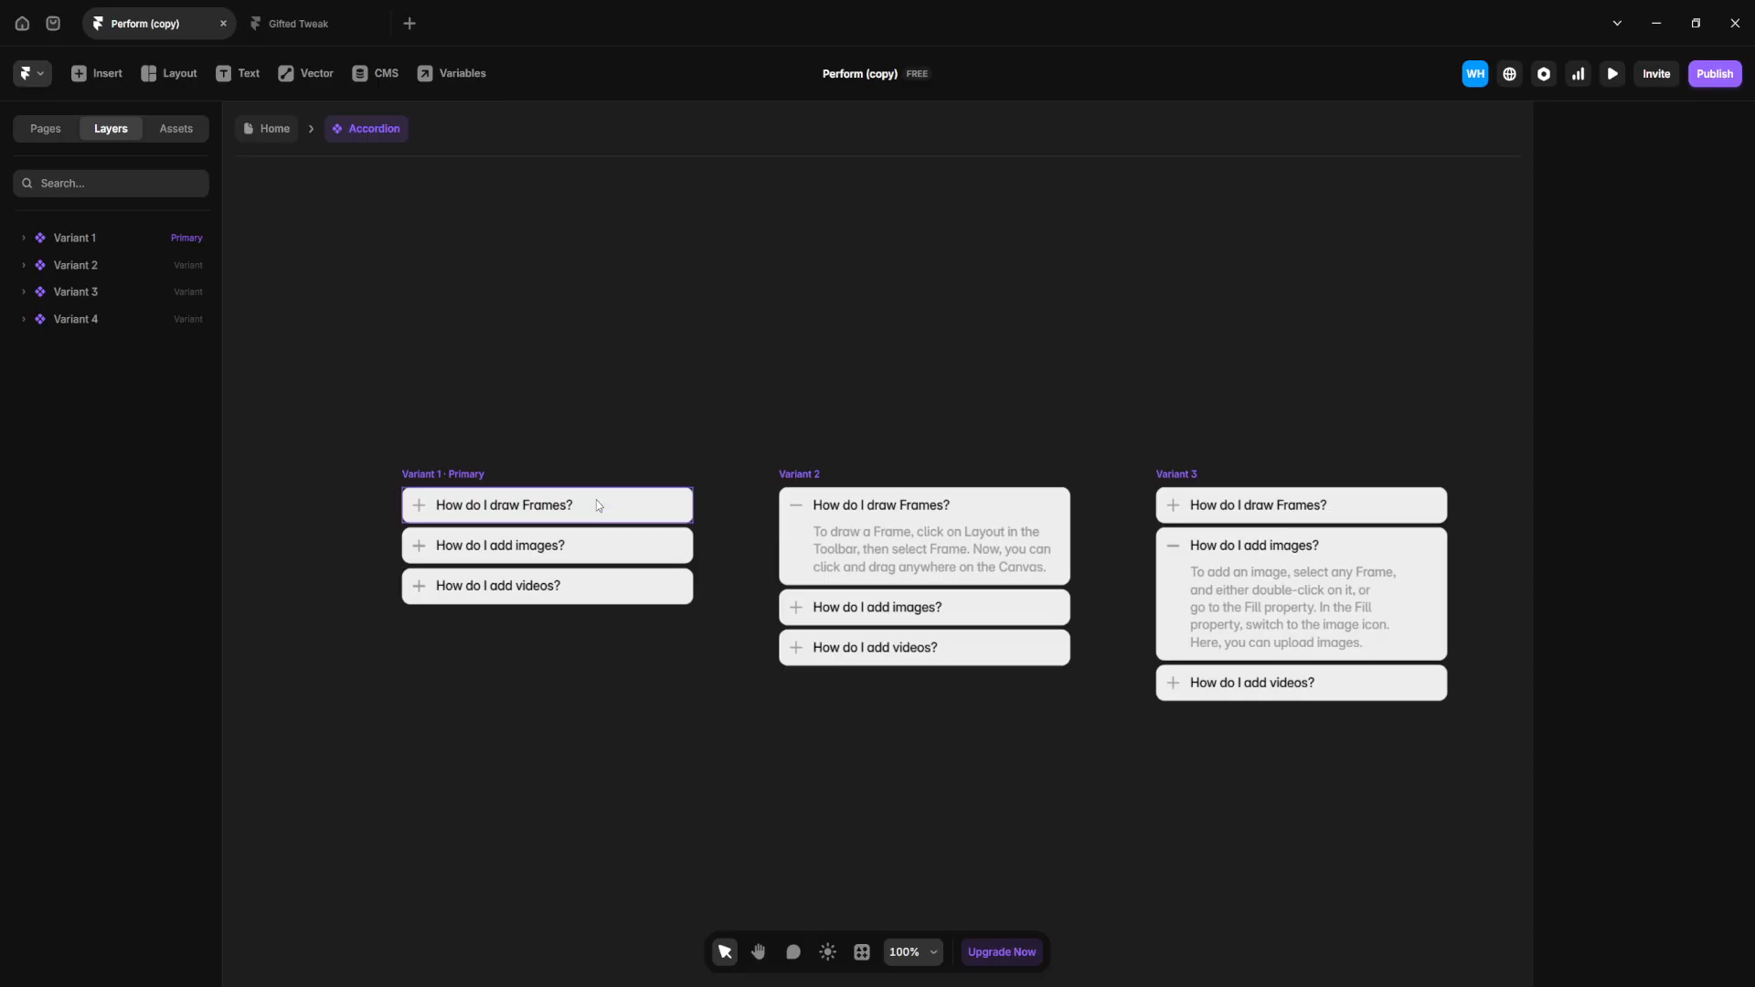
Select individual questions in Variant 1 and Variant 2 of the accordion to examine their click interactions
click(596, 547)
click(596, 587)
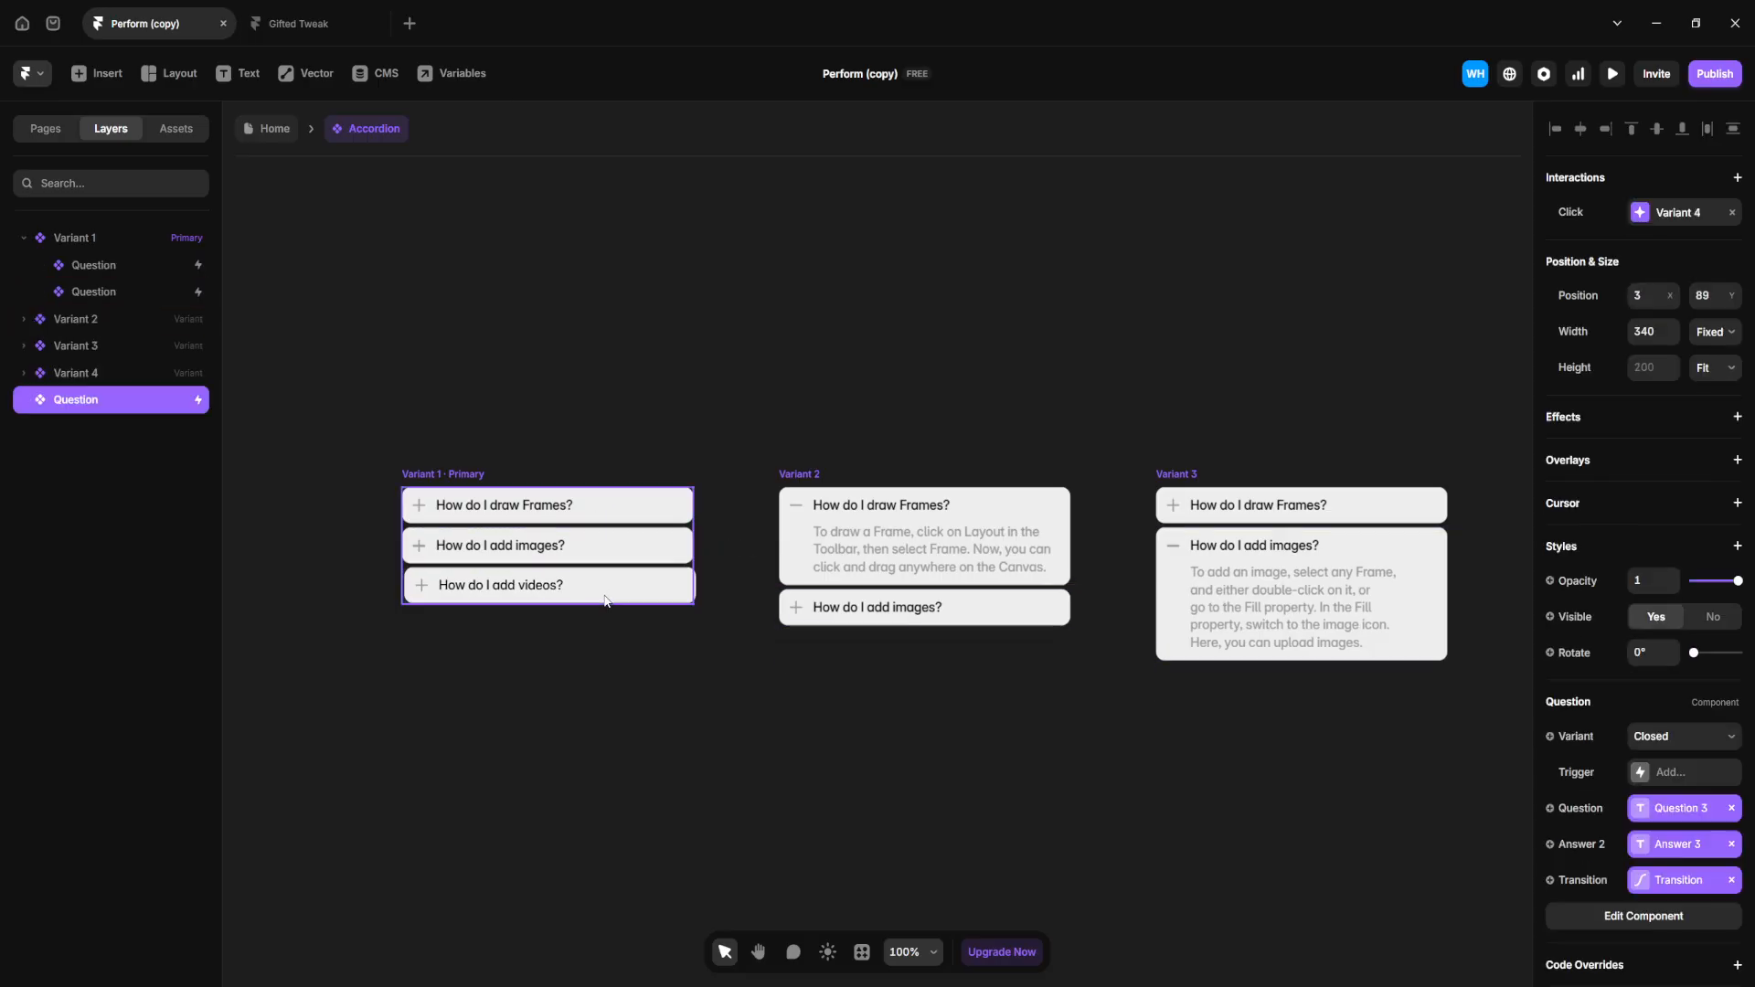
click(1015, 609)
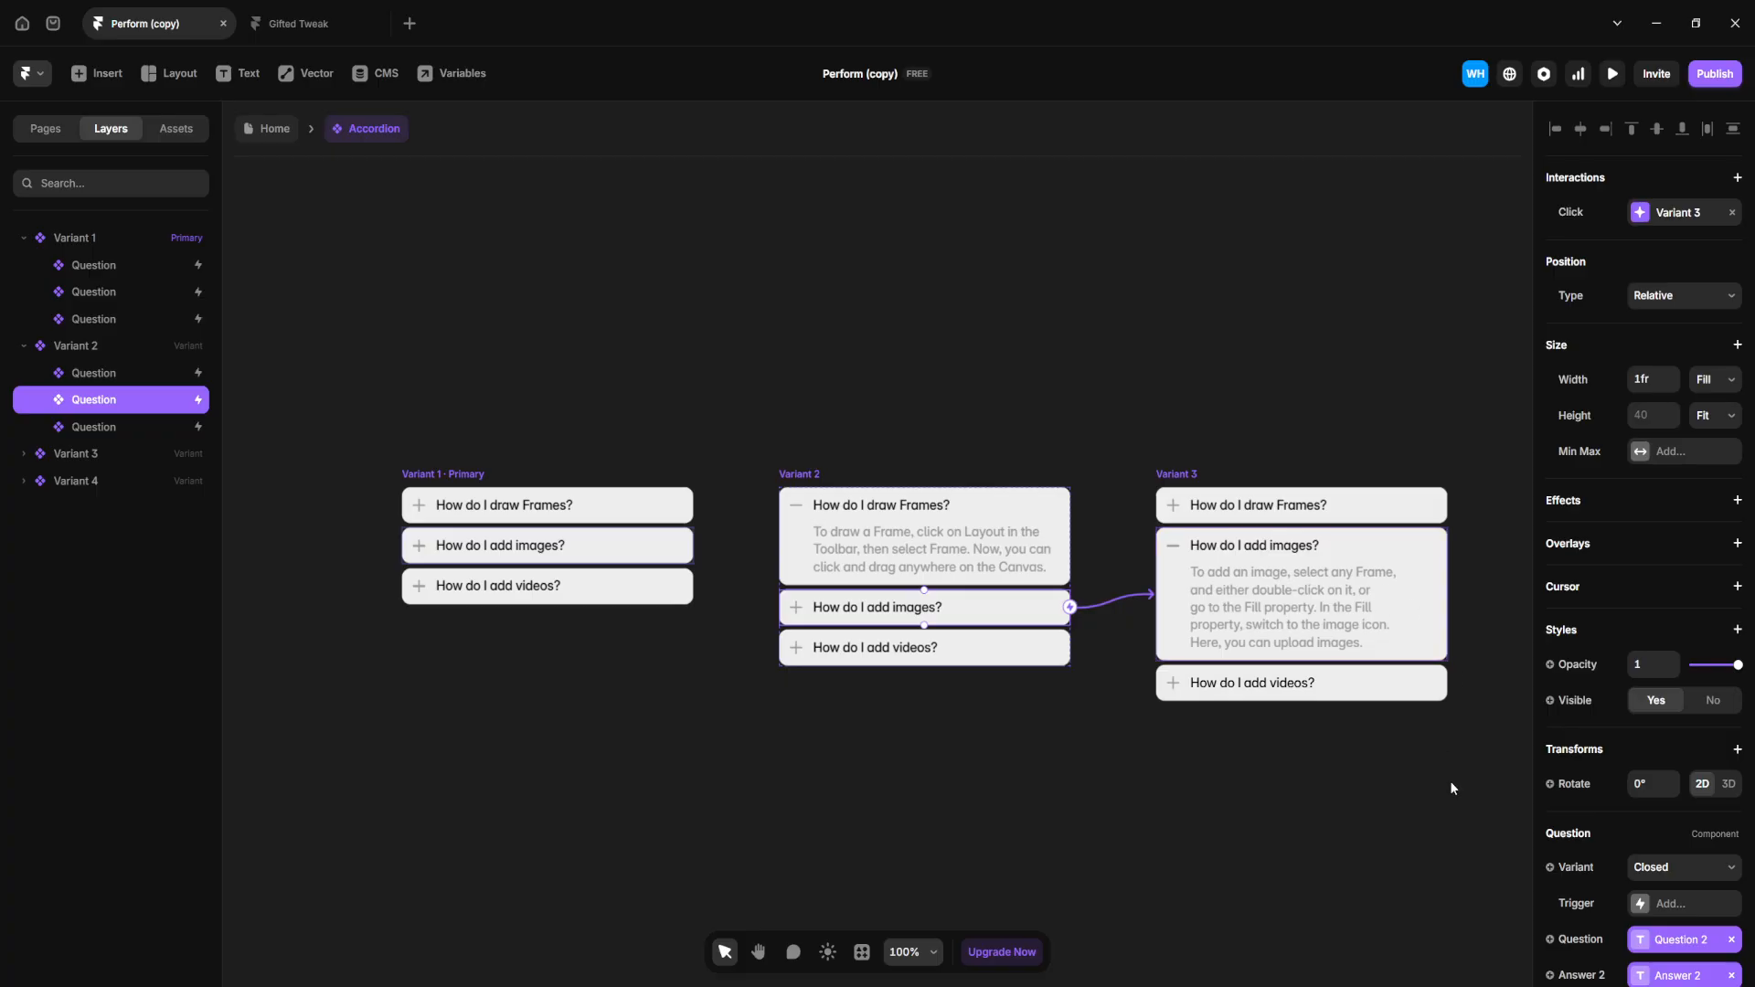
scroll(1450, 781, right, 5)
key(h)
drag(1103, 796, 1499, 765)
key(v)
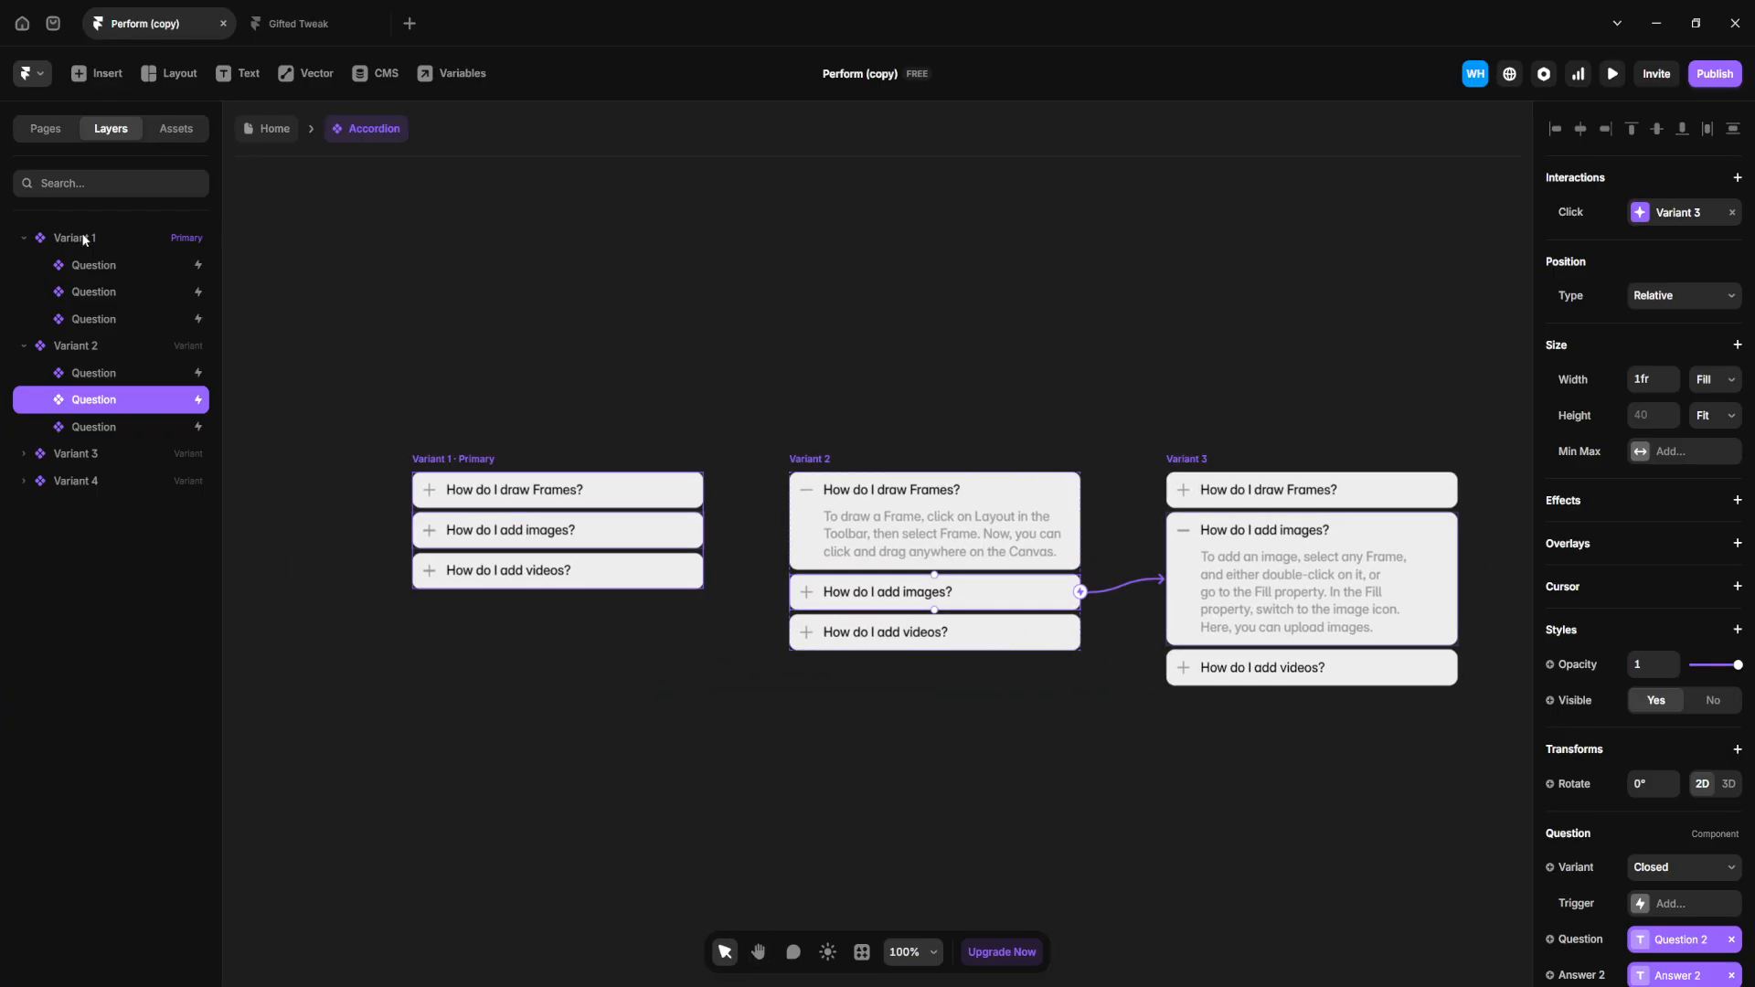
Select Variant 1, Variant 2 and Variant 3 in turn to examine how their questions link the variants
click(103, 246)
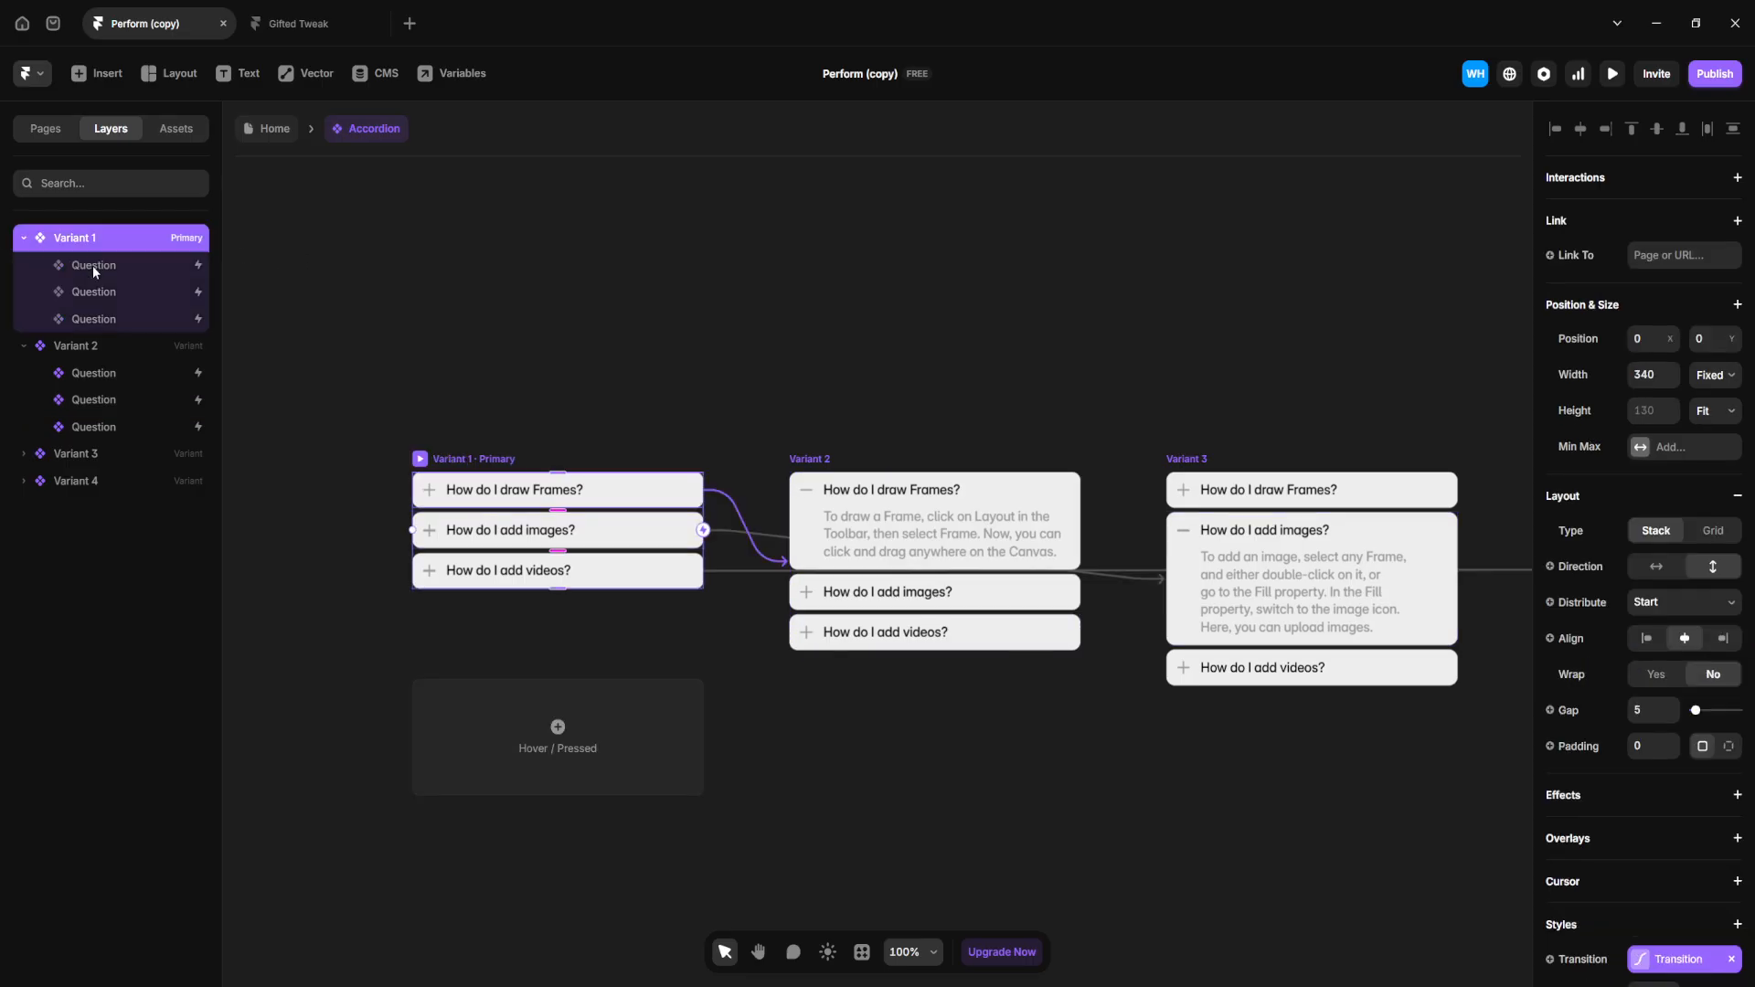
click(78, 356)
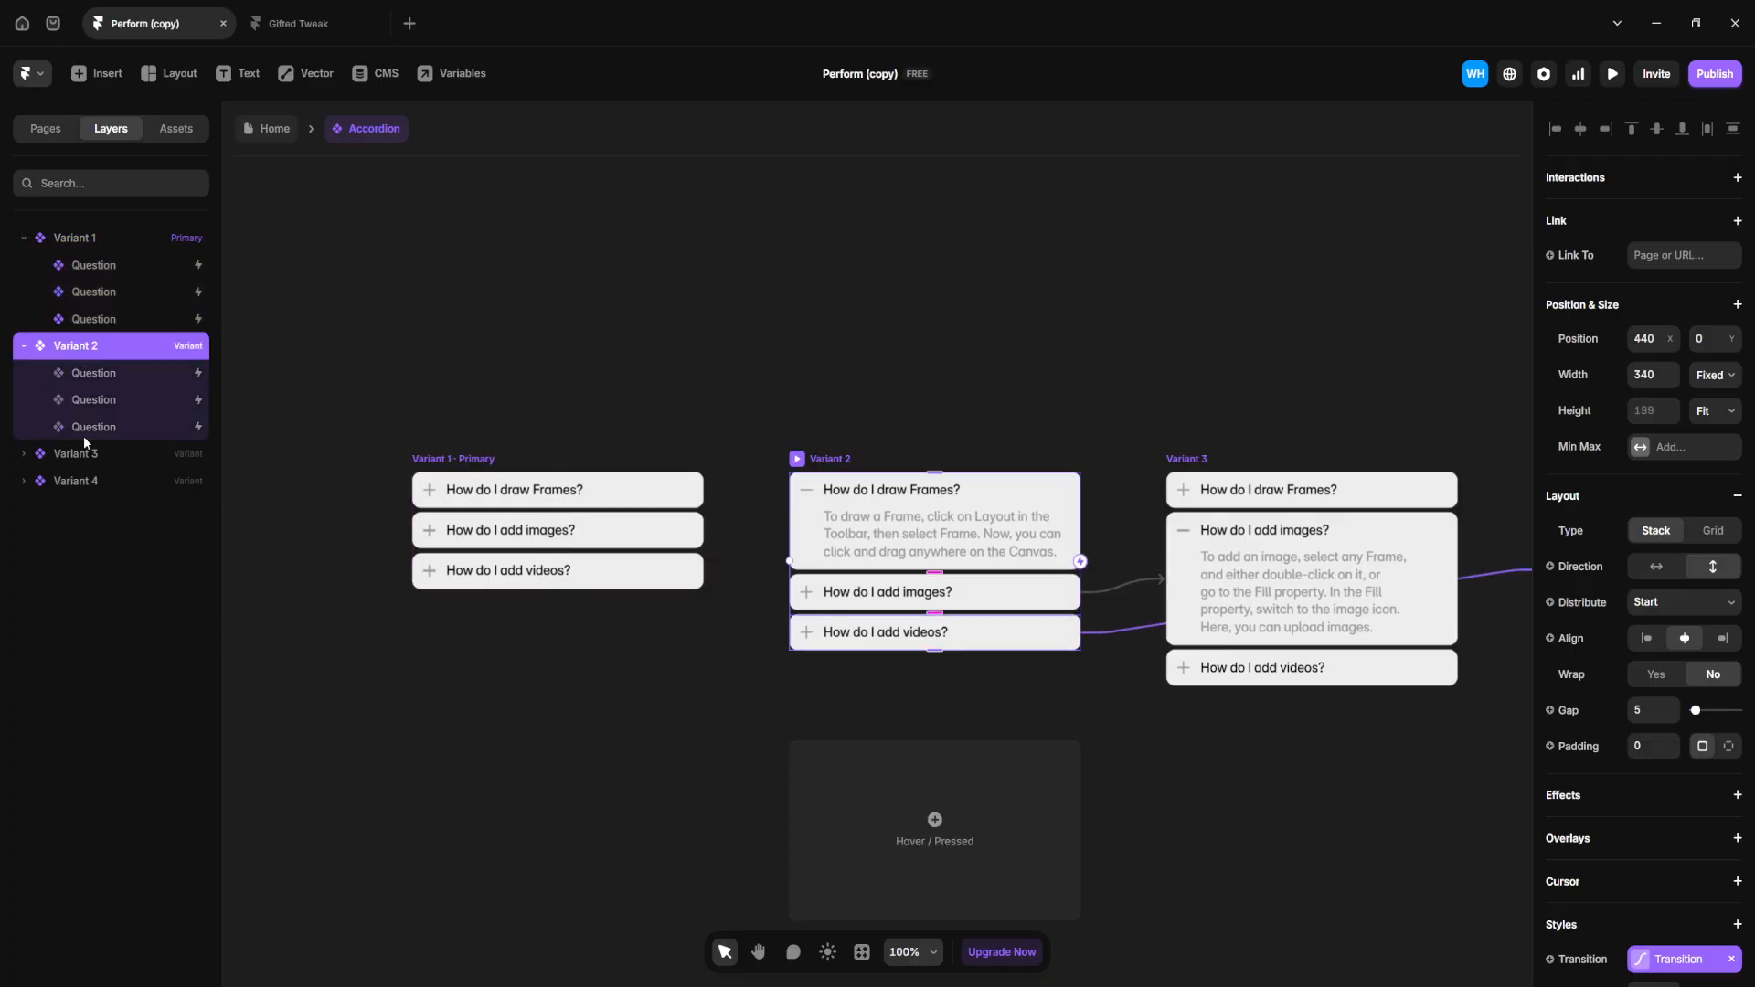
click(83, 454)
key(h)
drag(952, 765, 677, 709)
key(v)
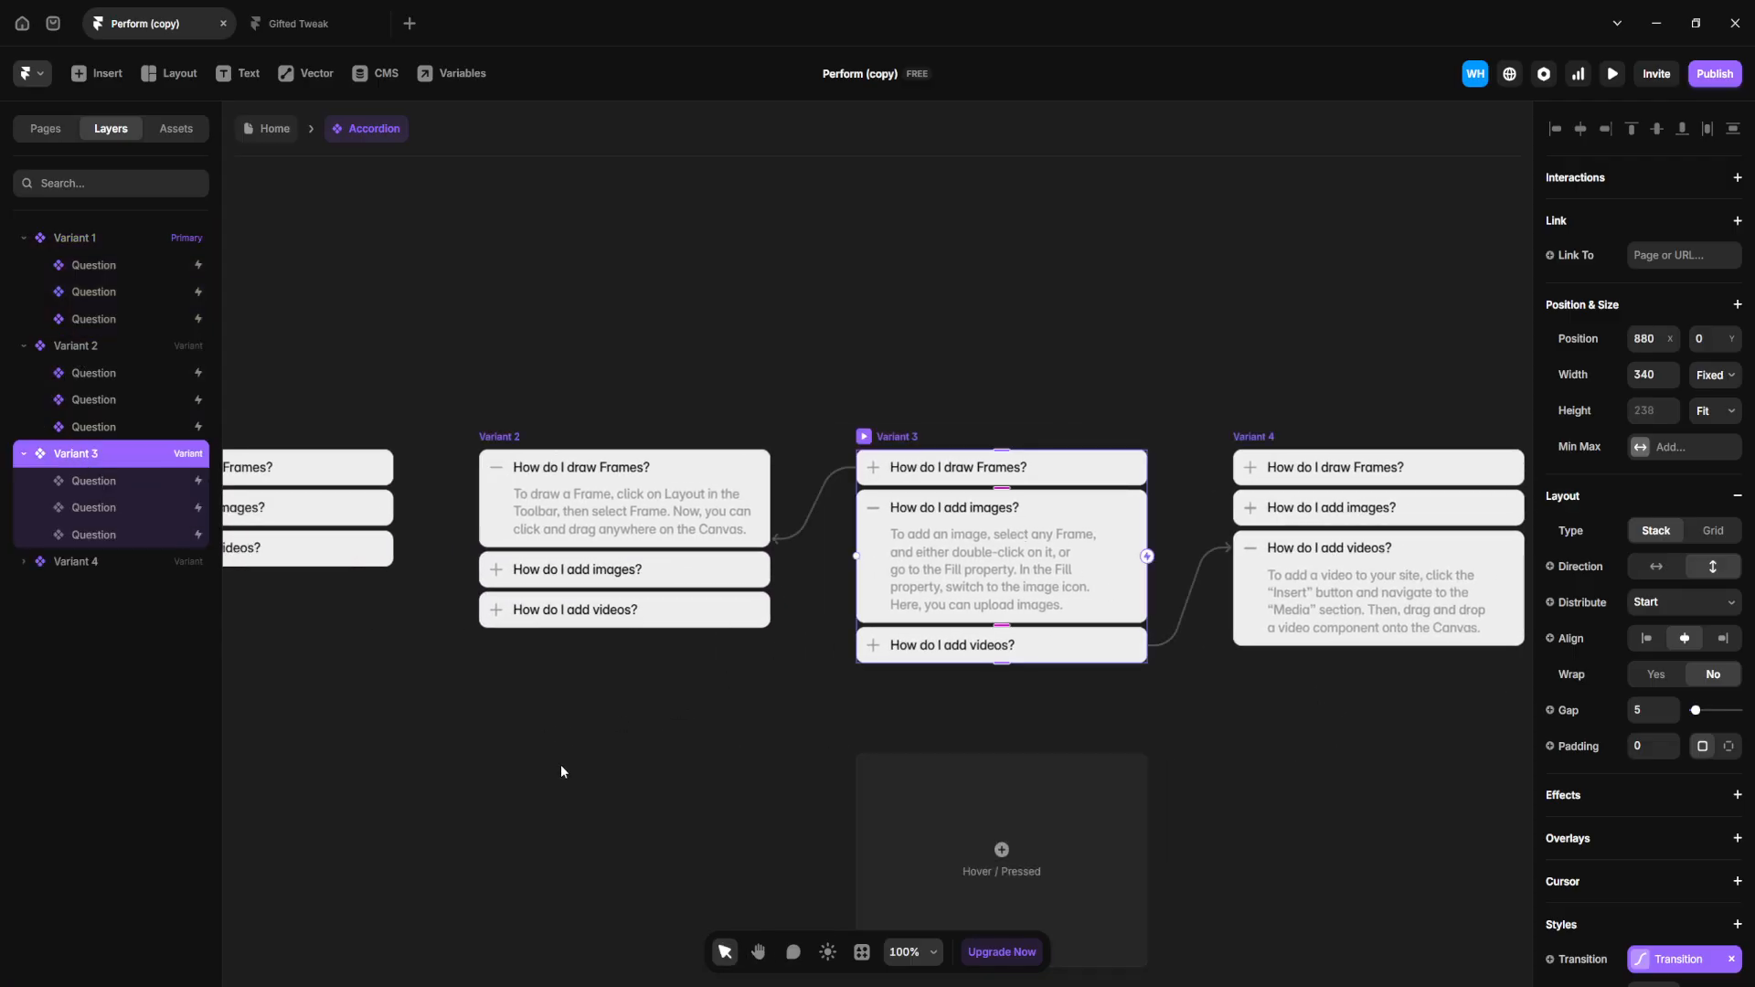
scroll(562, 765, left, 4)
Return to the Home page and add the text "QUIZ Quiz Master Builder" above the accordion in the FAQ section
click(271, 130)
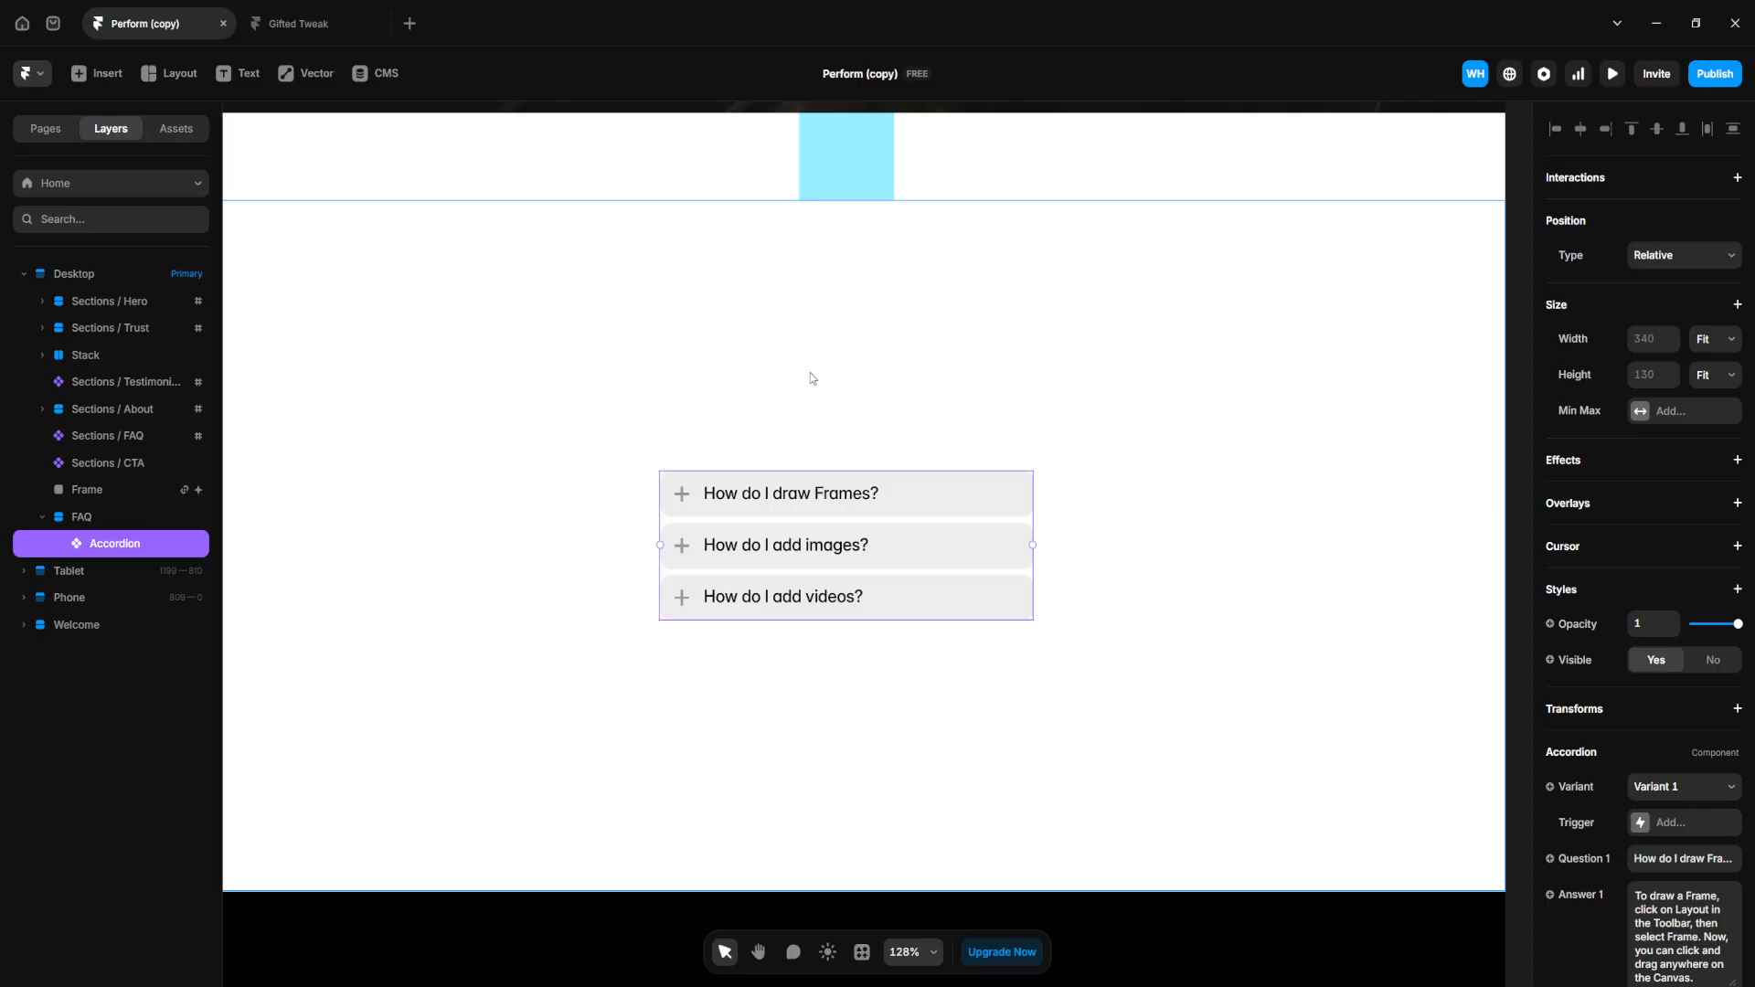
right_click(816, 314)
click(249, 73)
click(249, 73)
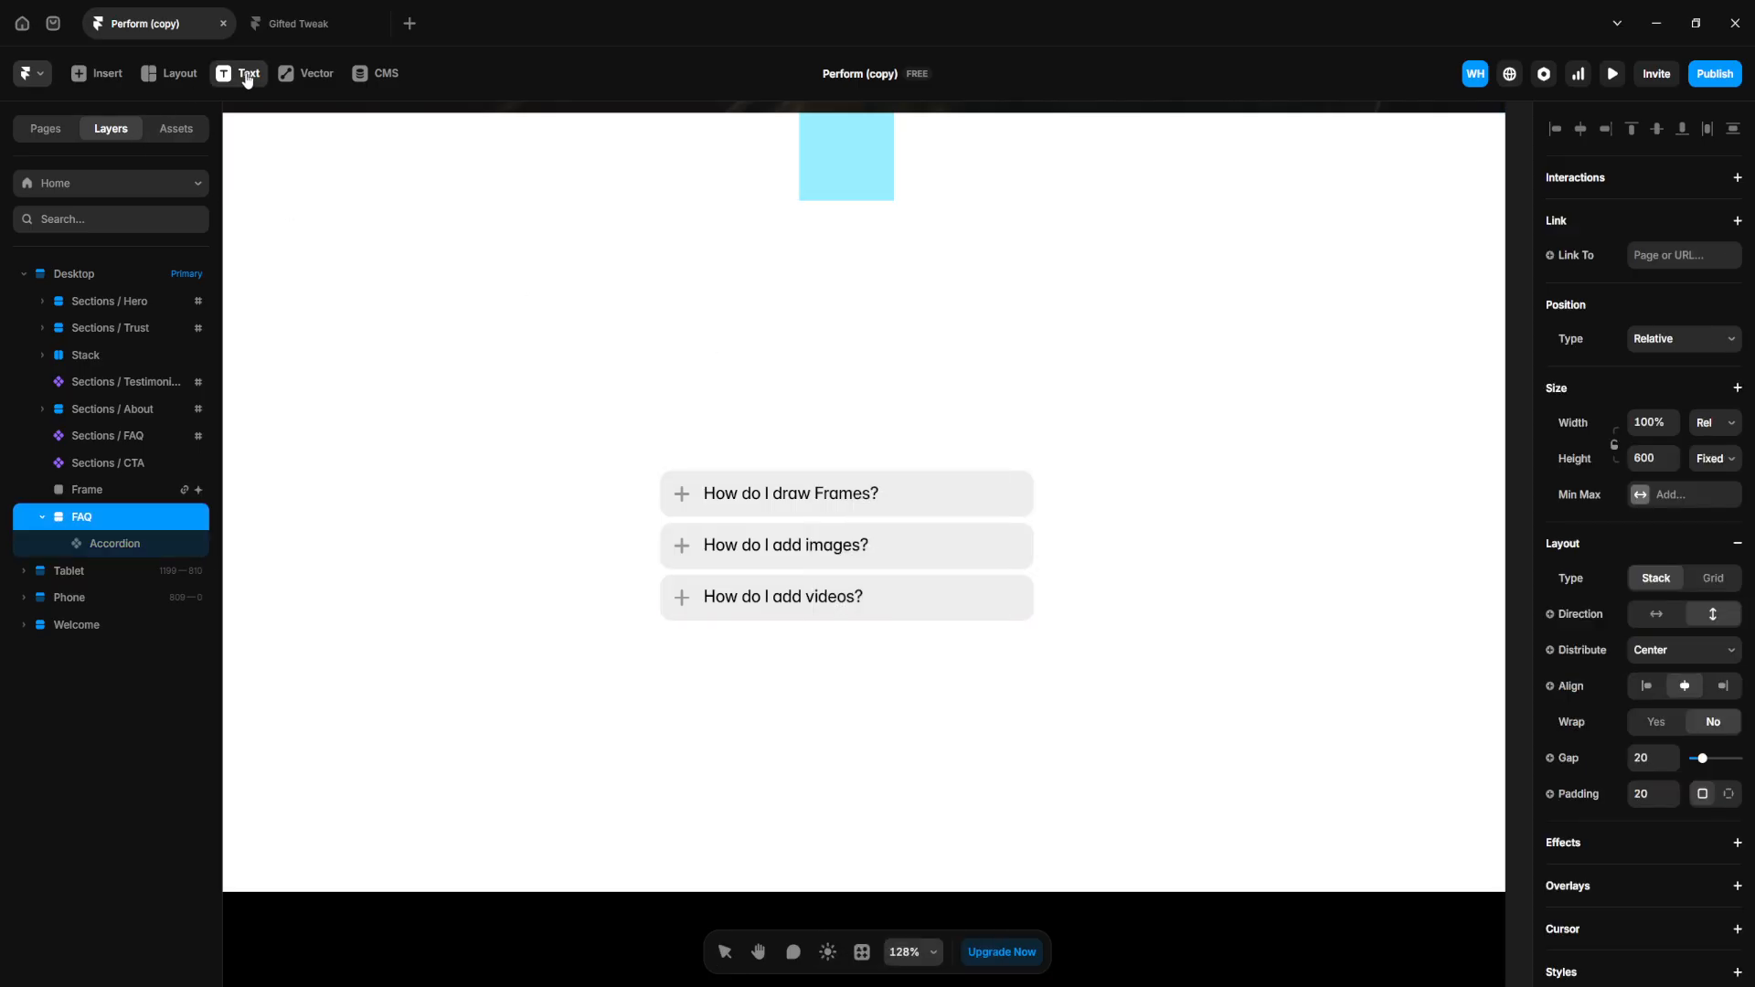
click(686, 399)
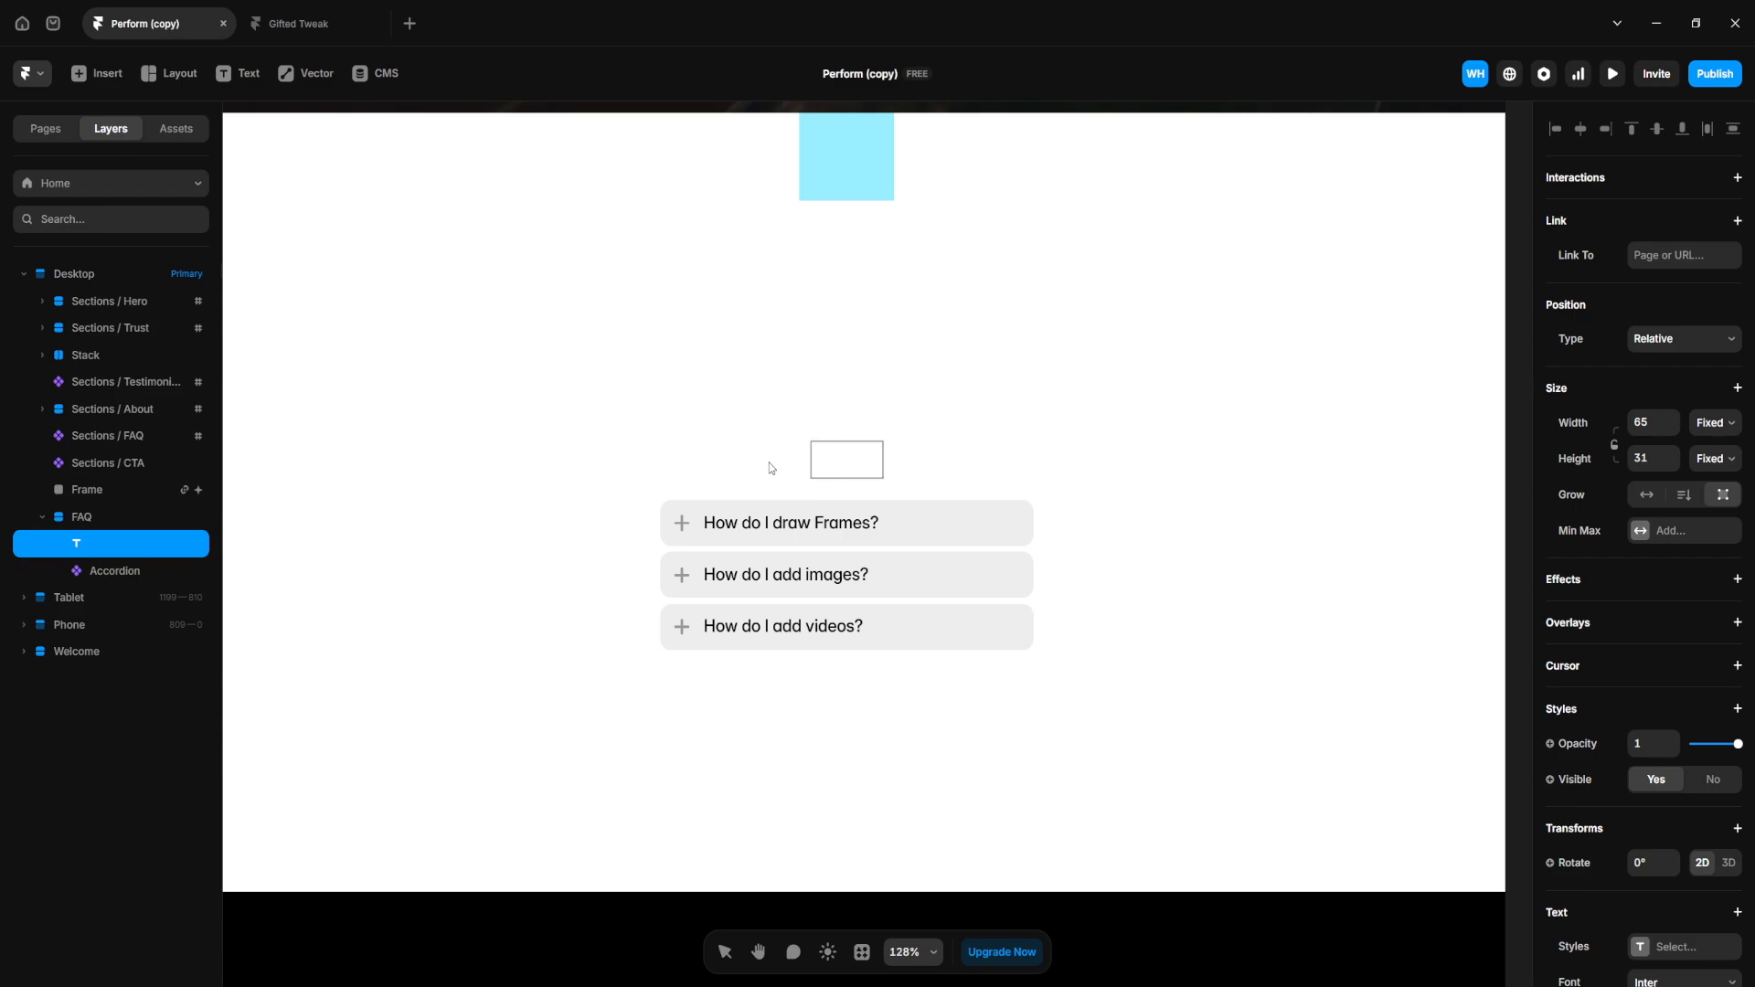
text(QUIZ)
text(Quiz Master Builder)
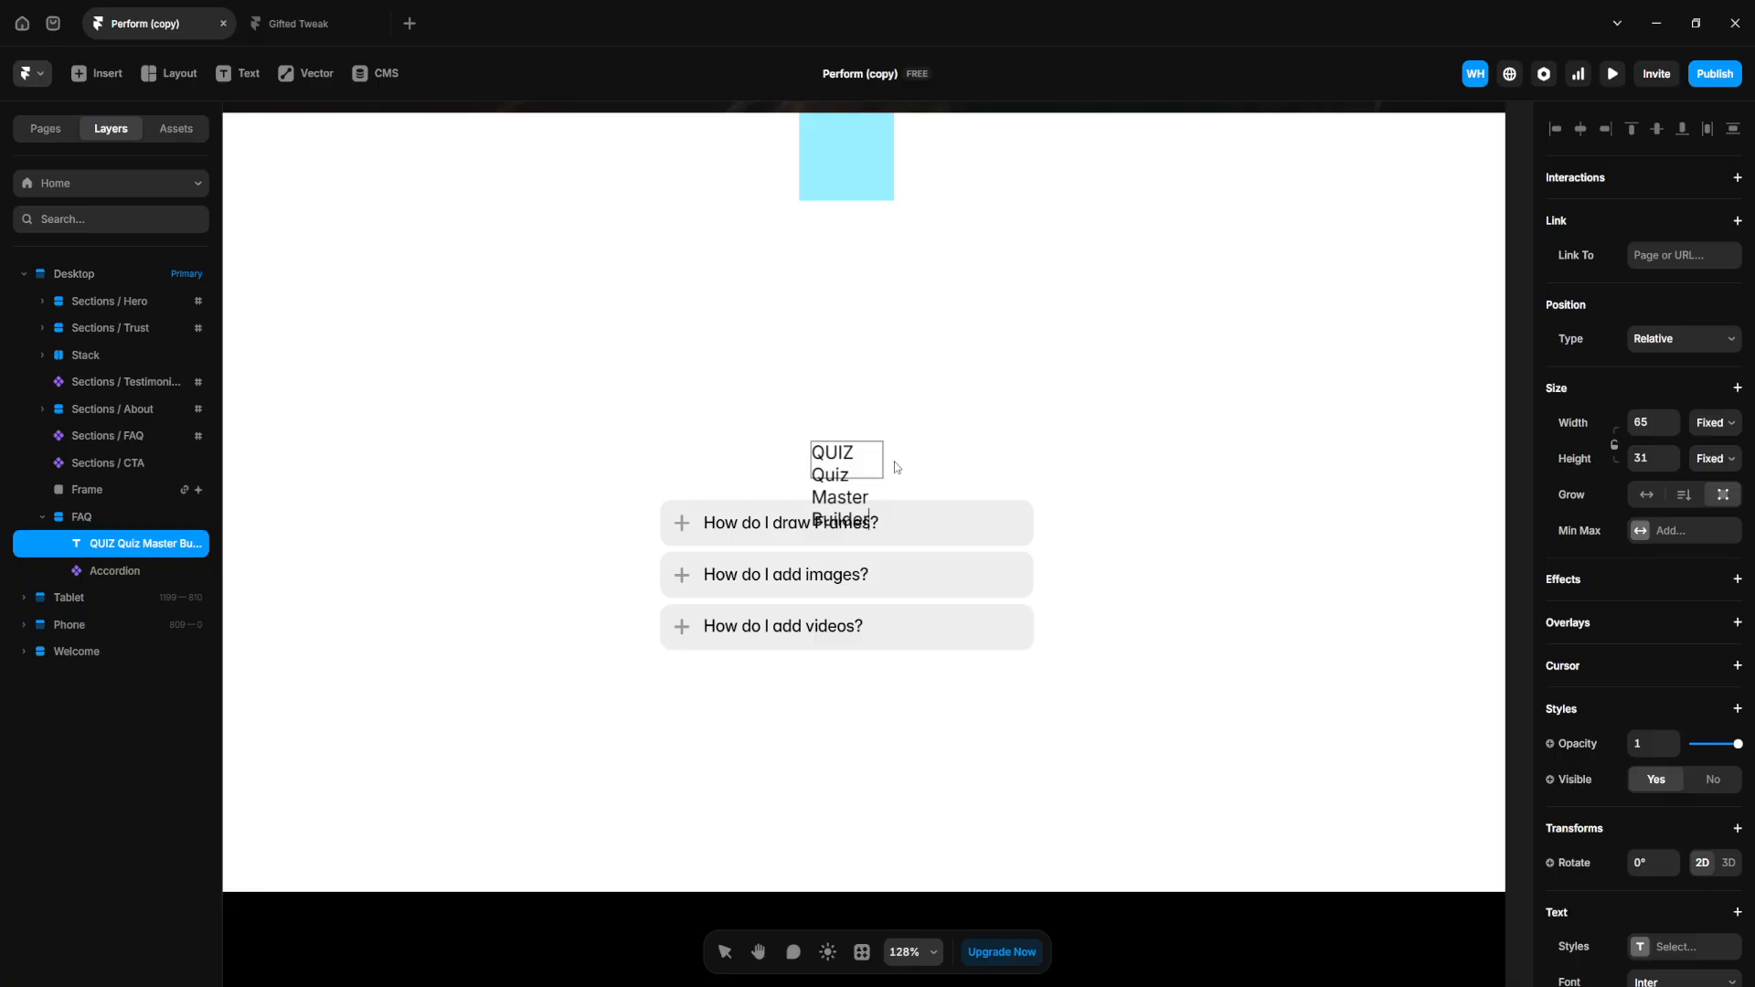
Widen the heading text box above the accordion to 324 so the text fits on one line, and deselect it
key(Escape)
drag(883, 460, 1171, 458)
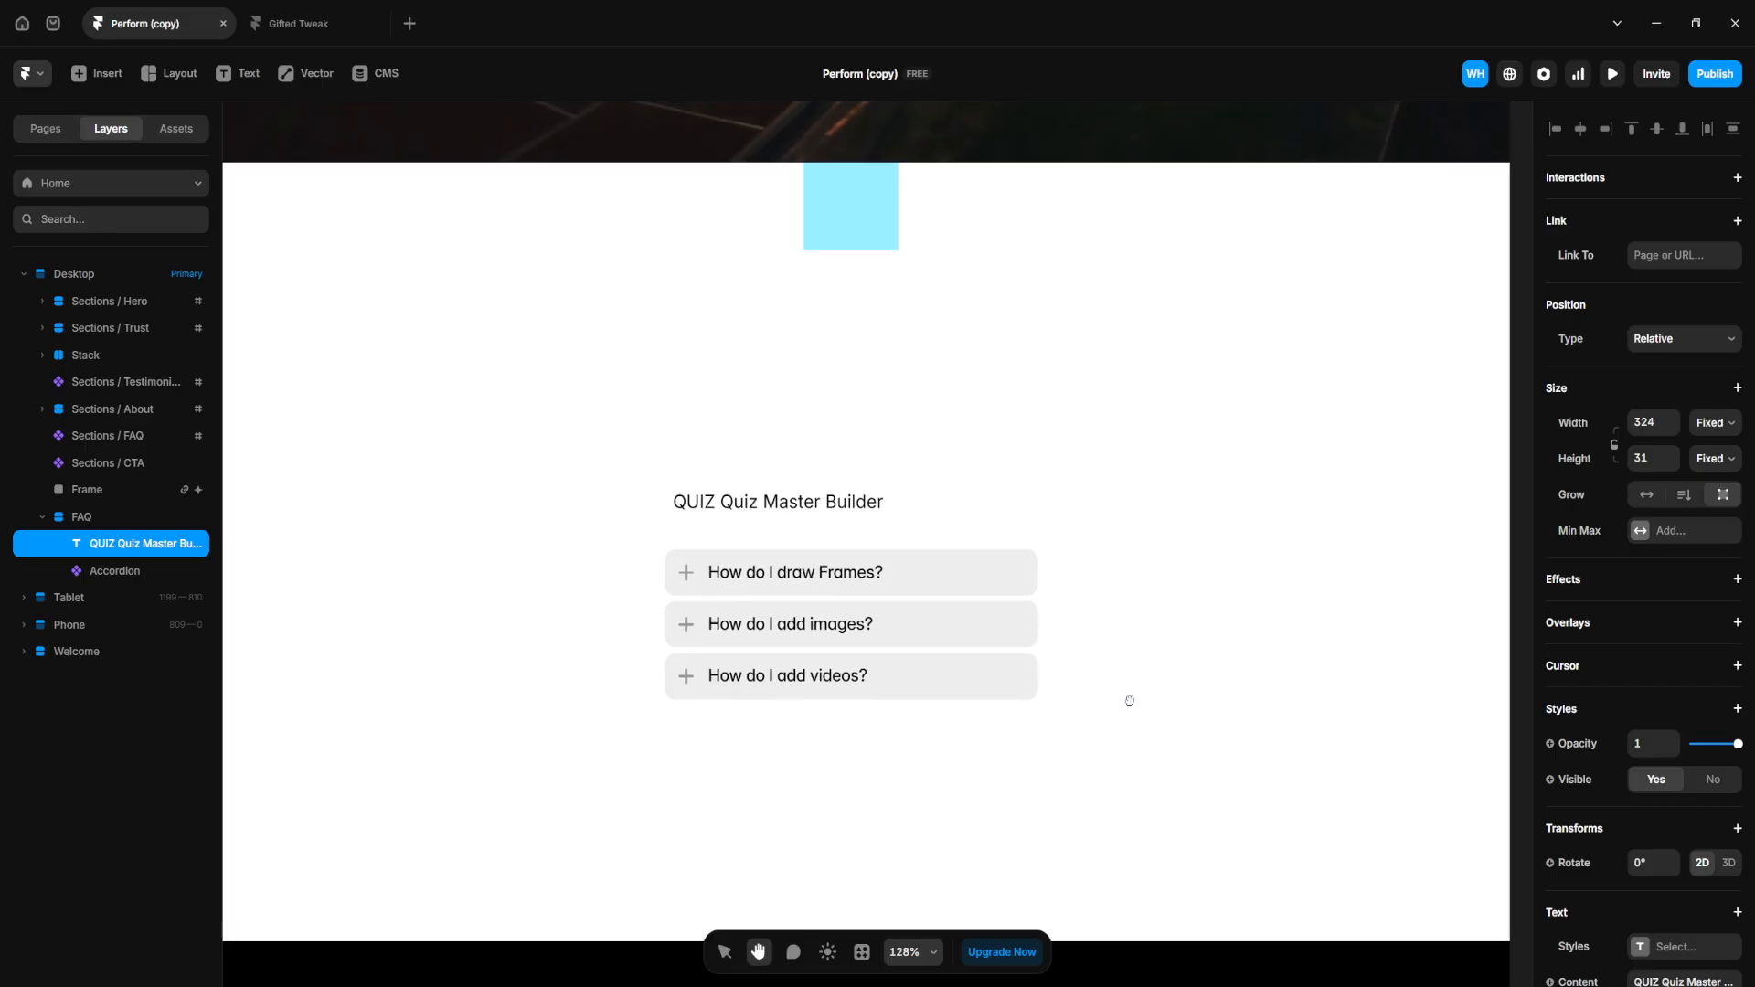
key(v)
scroll(1164, 671, down, 3)
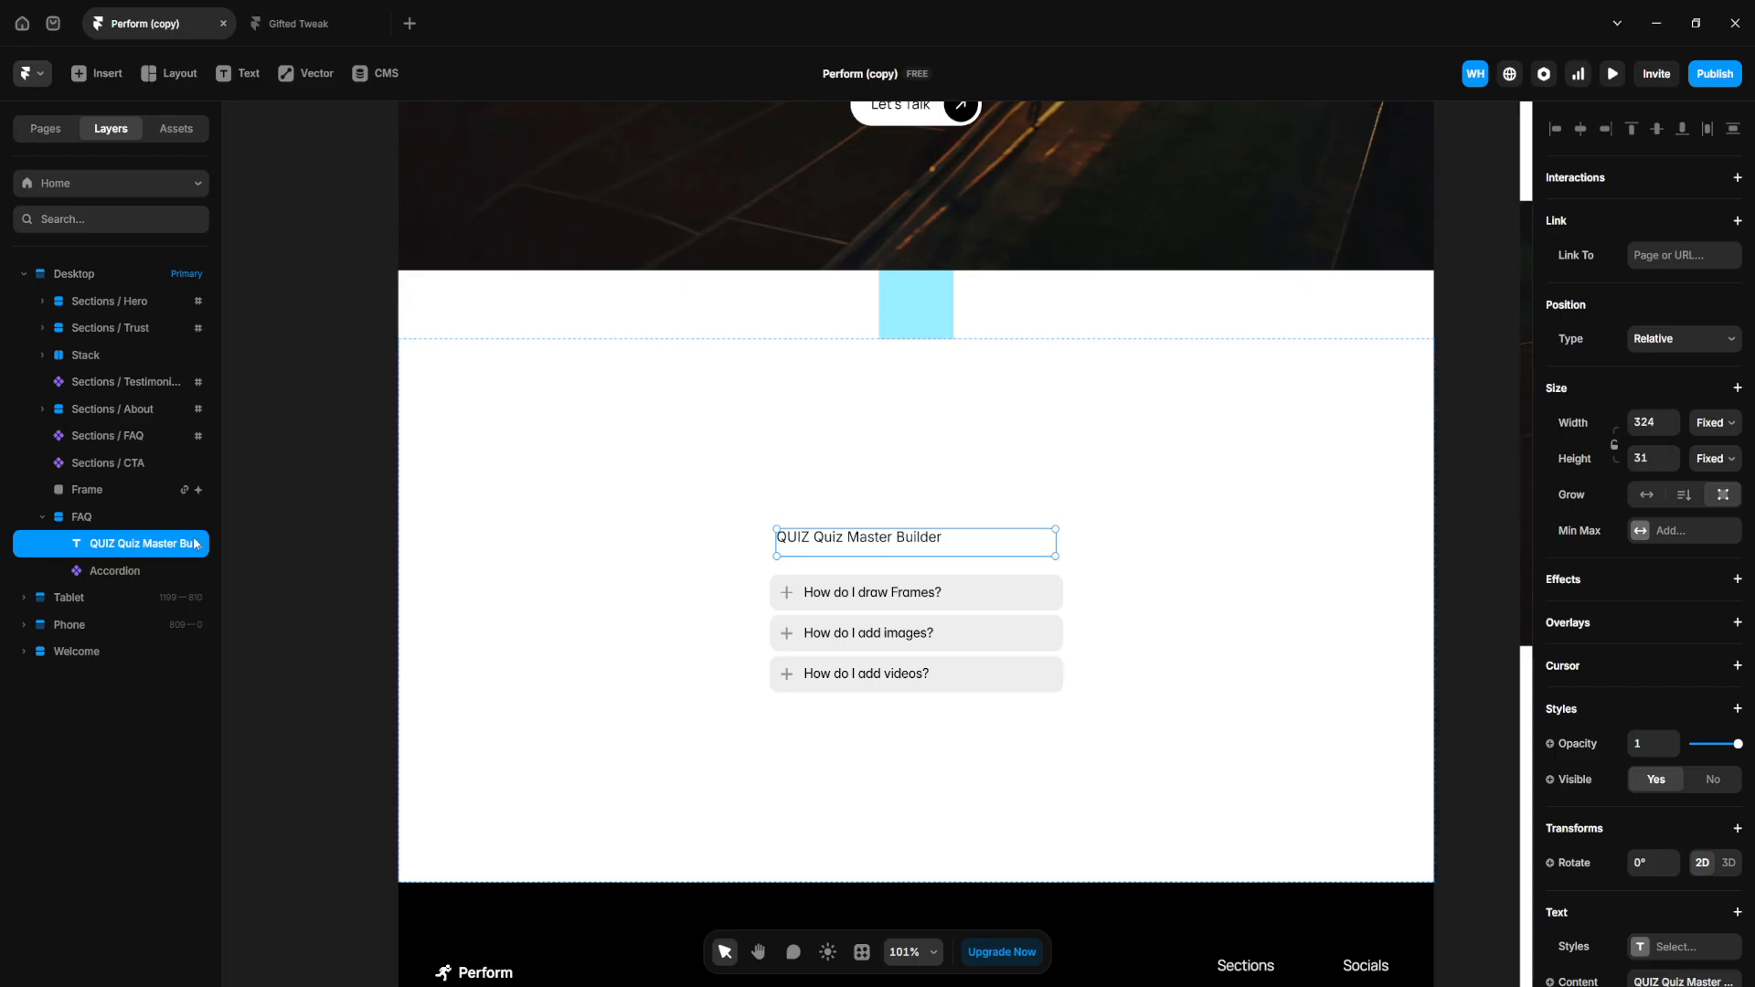
click(259, 362)
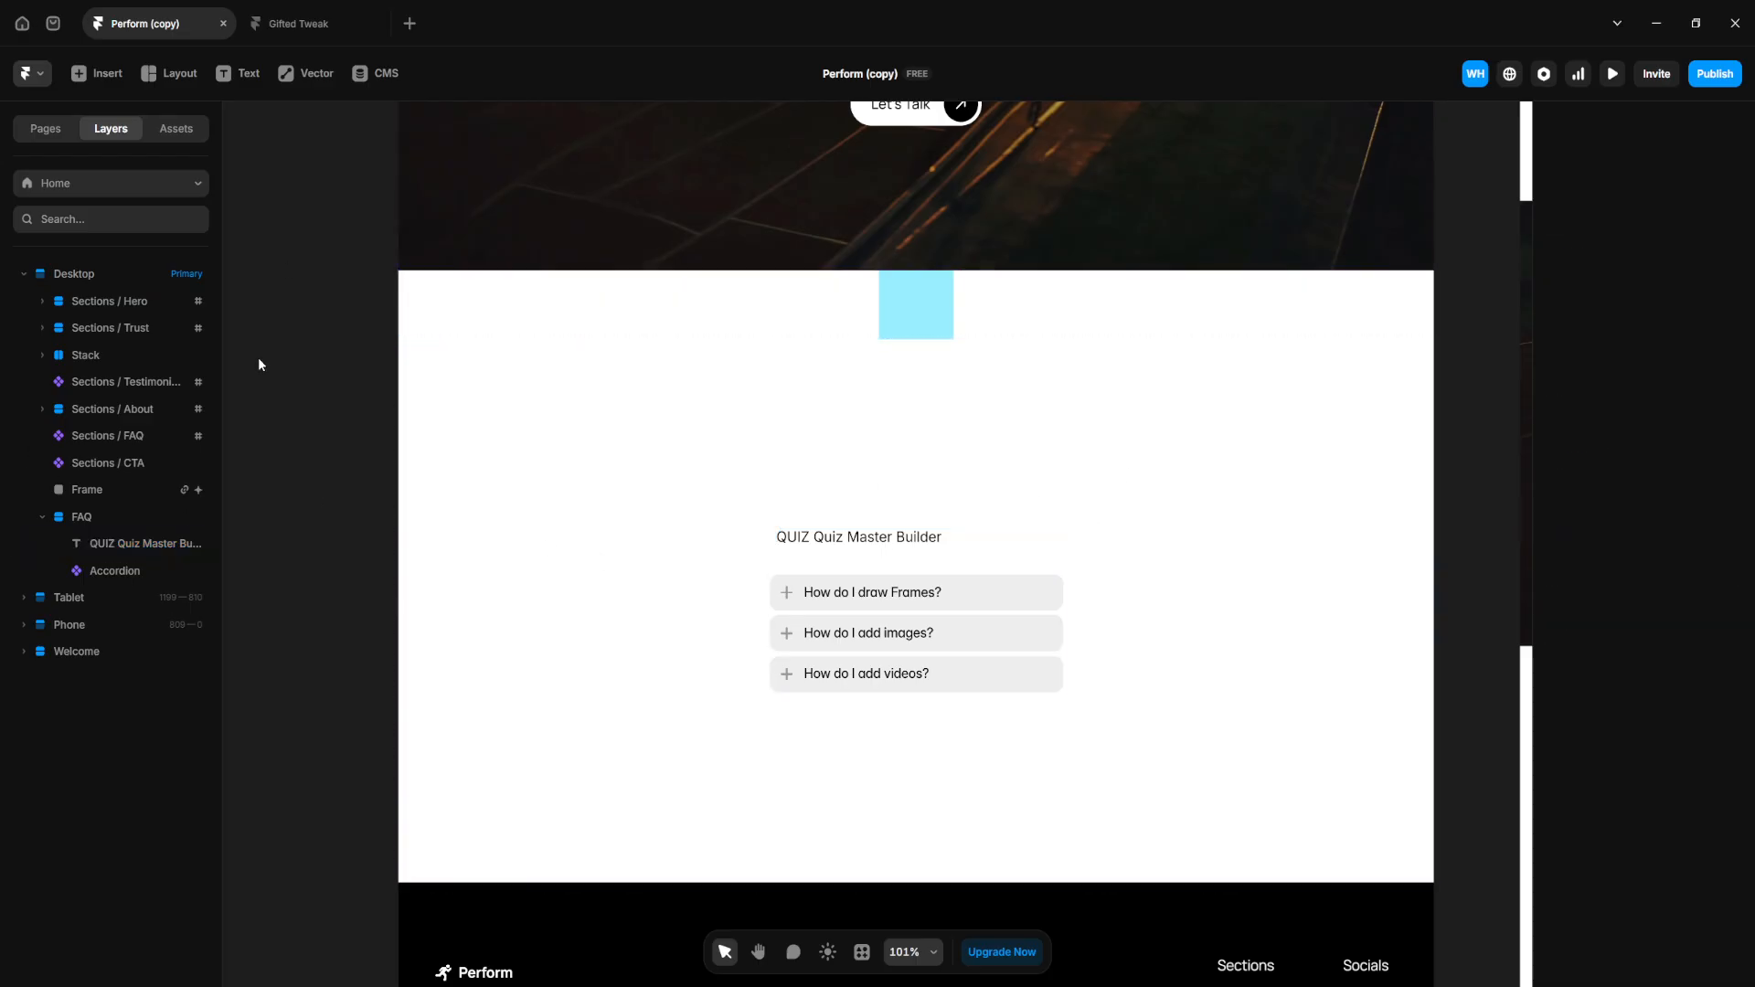
Search the insertable elements for "questio"
click(107, 76)
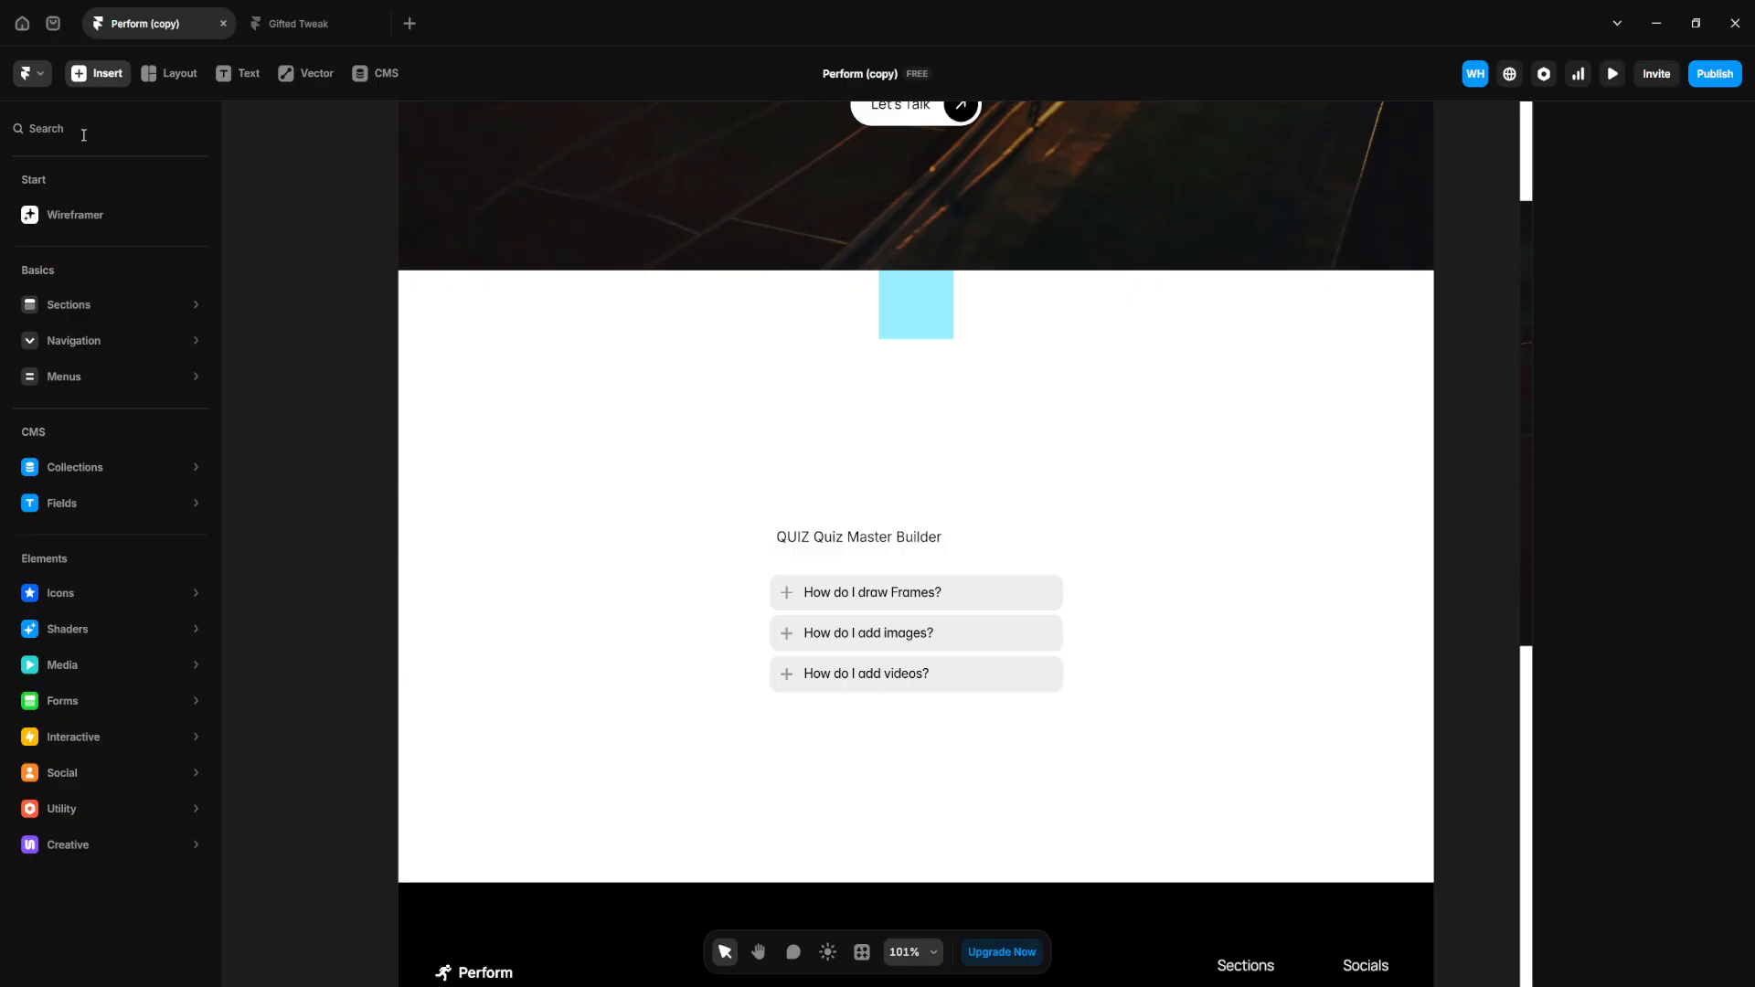
text(questio)
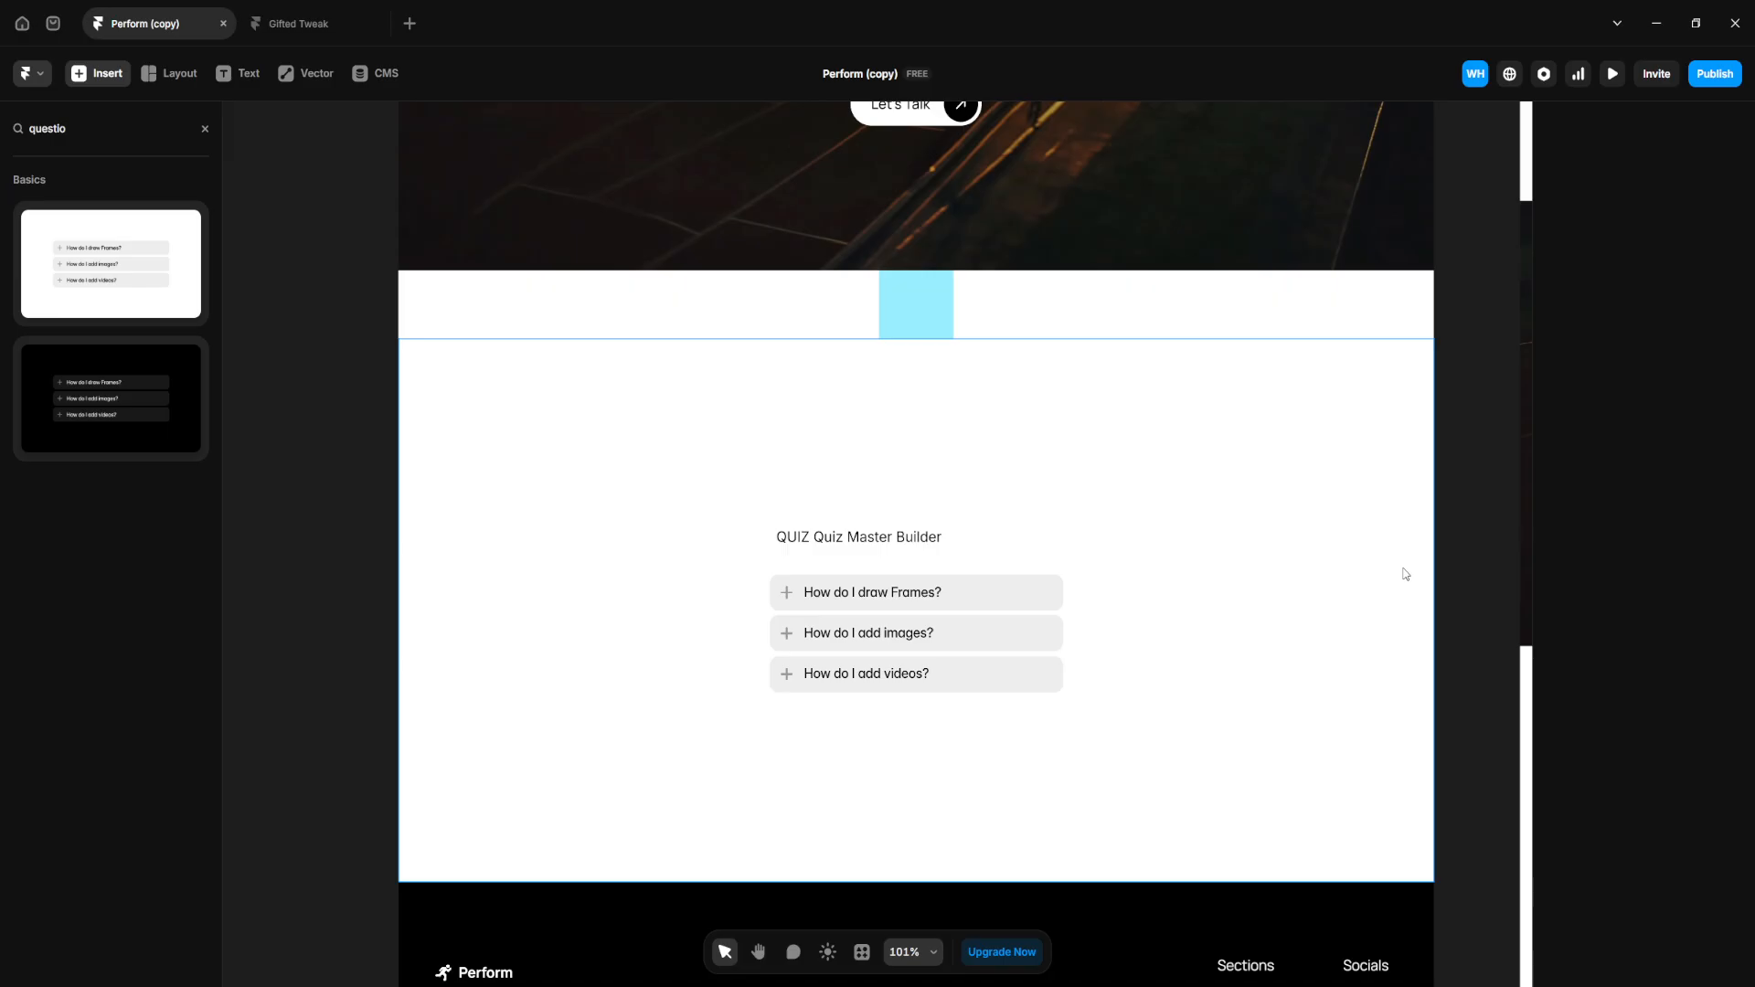
Preview Variant 2 on the FAQ section's accordion and set its variant to Variant 3
click(903, 643)
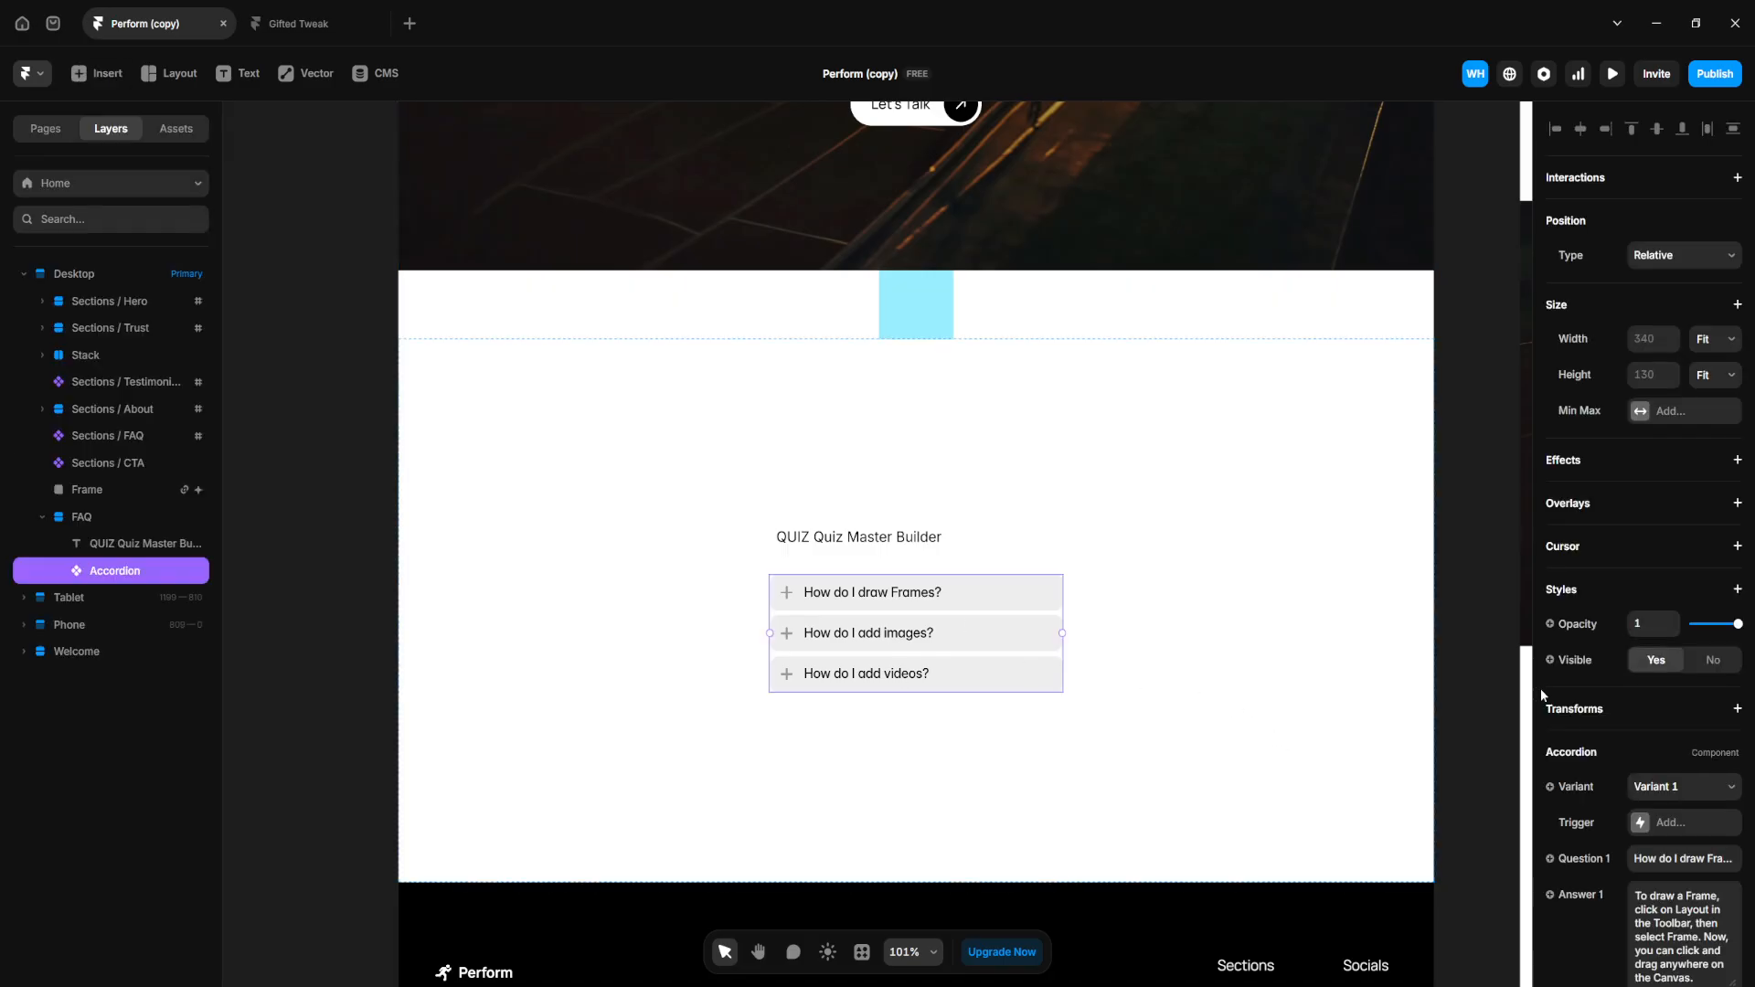
scroll(1610, 676, down, 6)
scroll(1511, 561, down, 1)
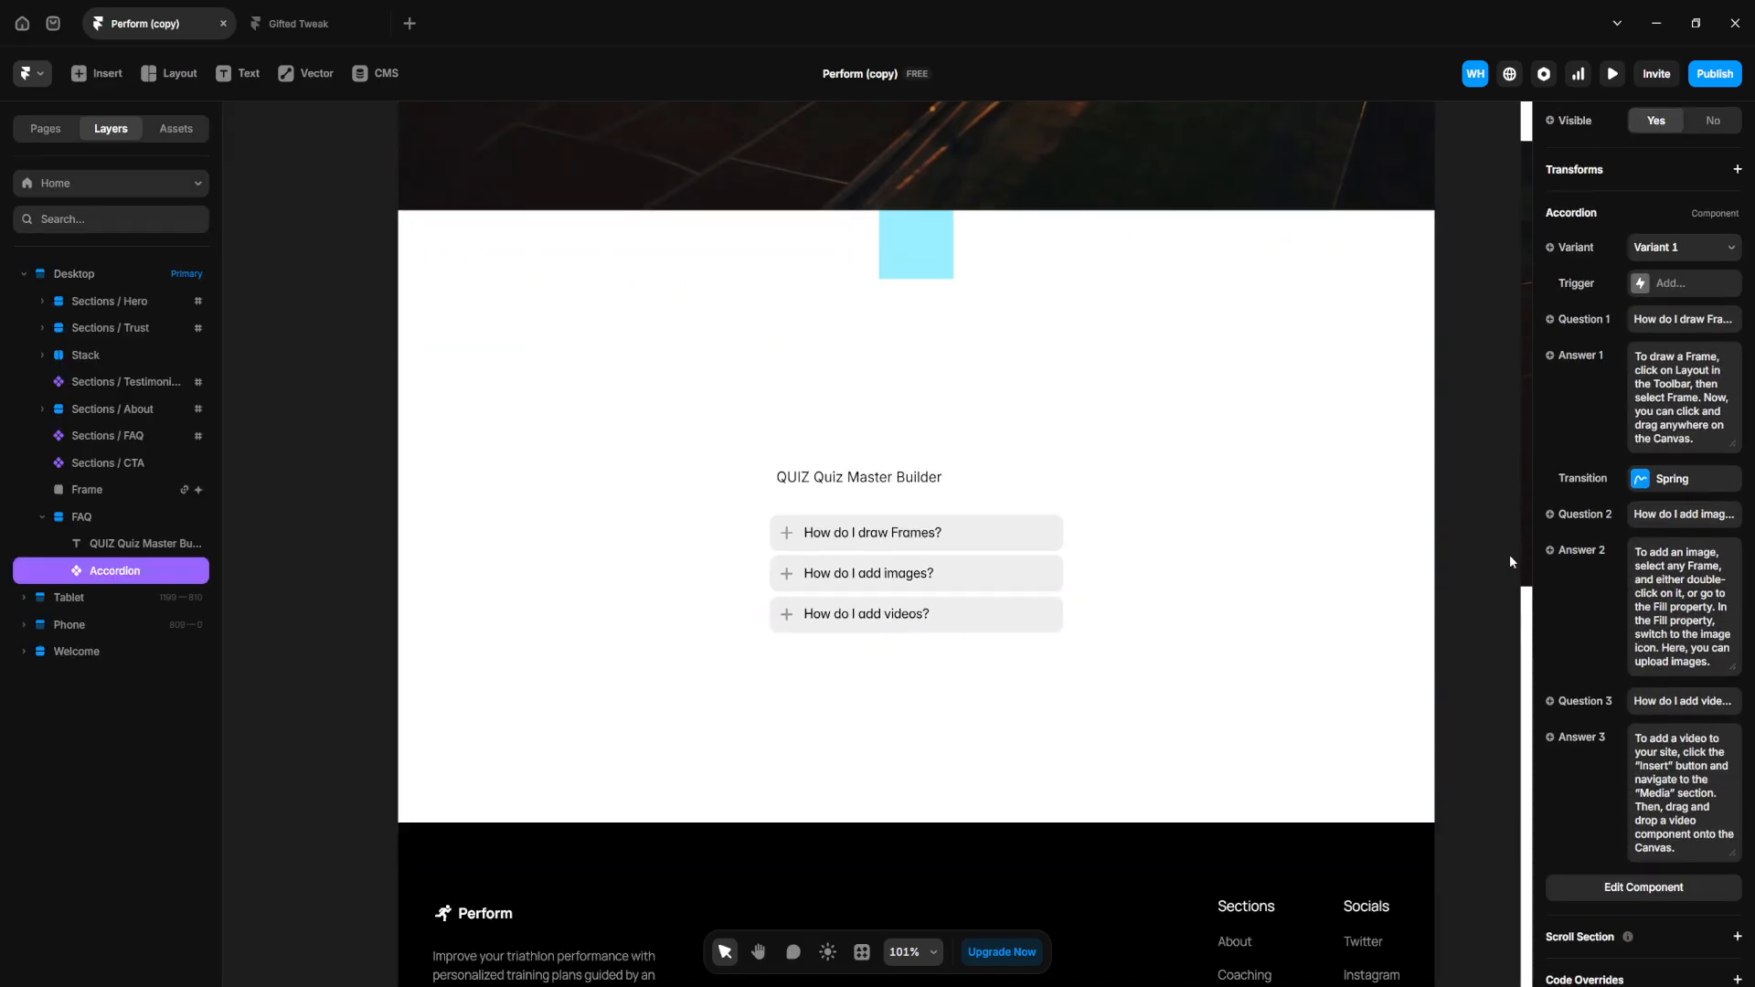
scroll(1588, 530, down, 1)
scroll(1591, 527, up, 1)
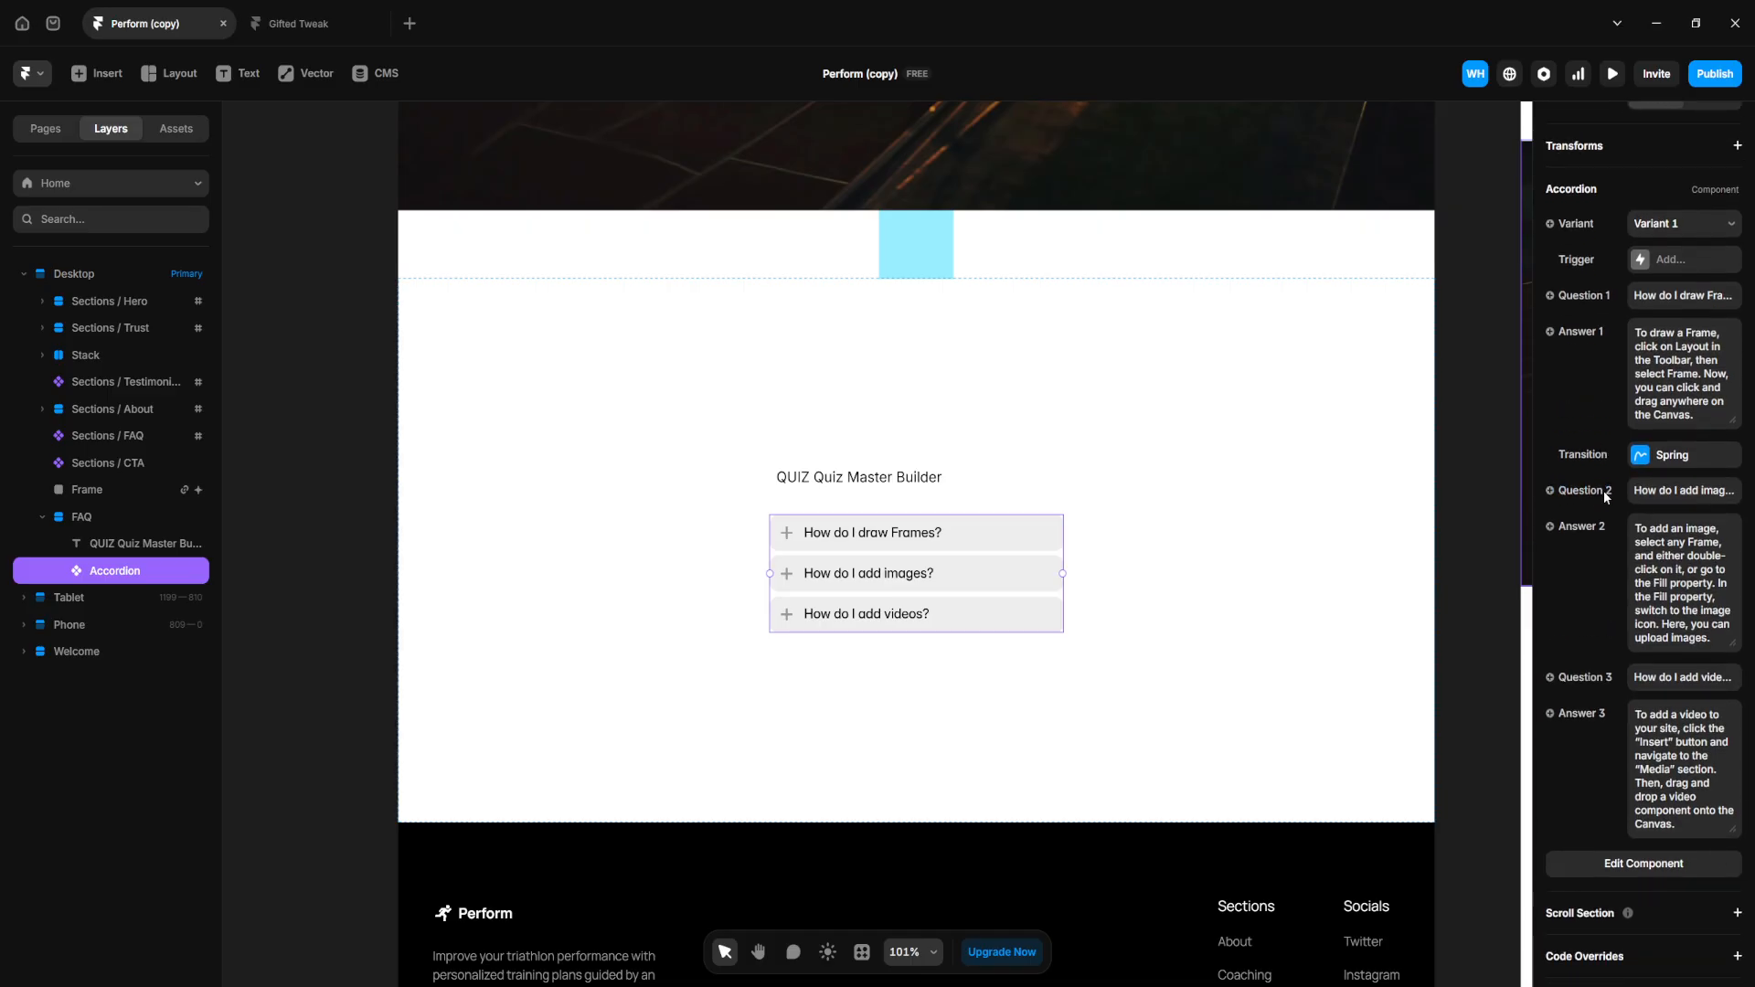
scroll(1607, 496, down, 1)
click(1687, 188)
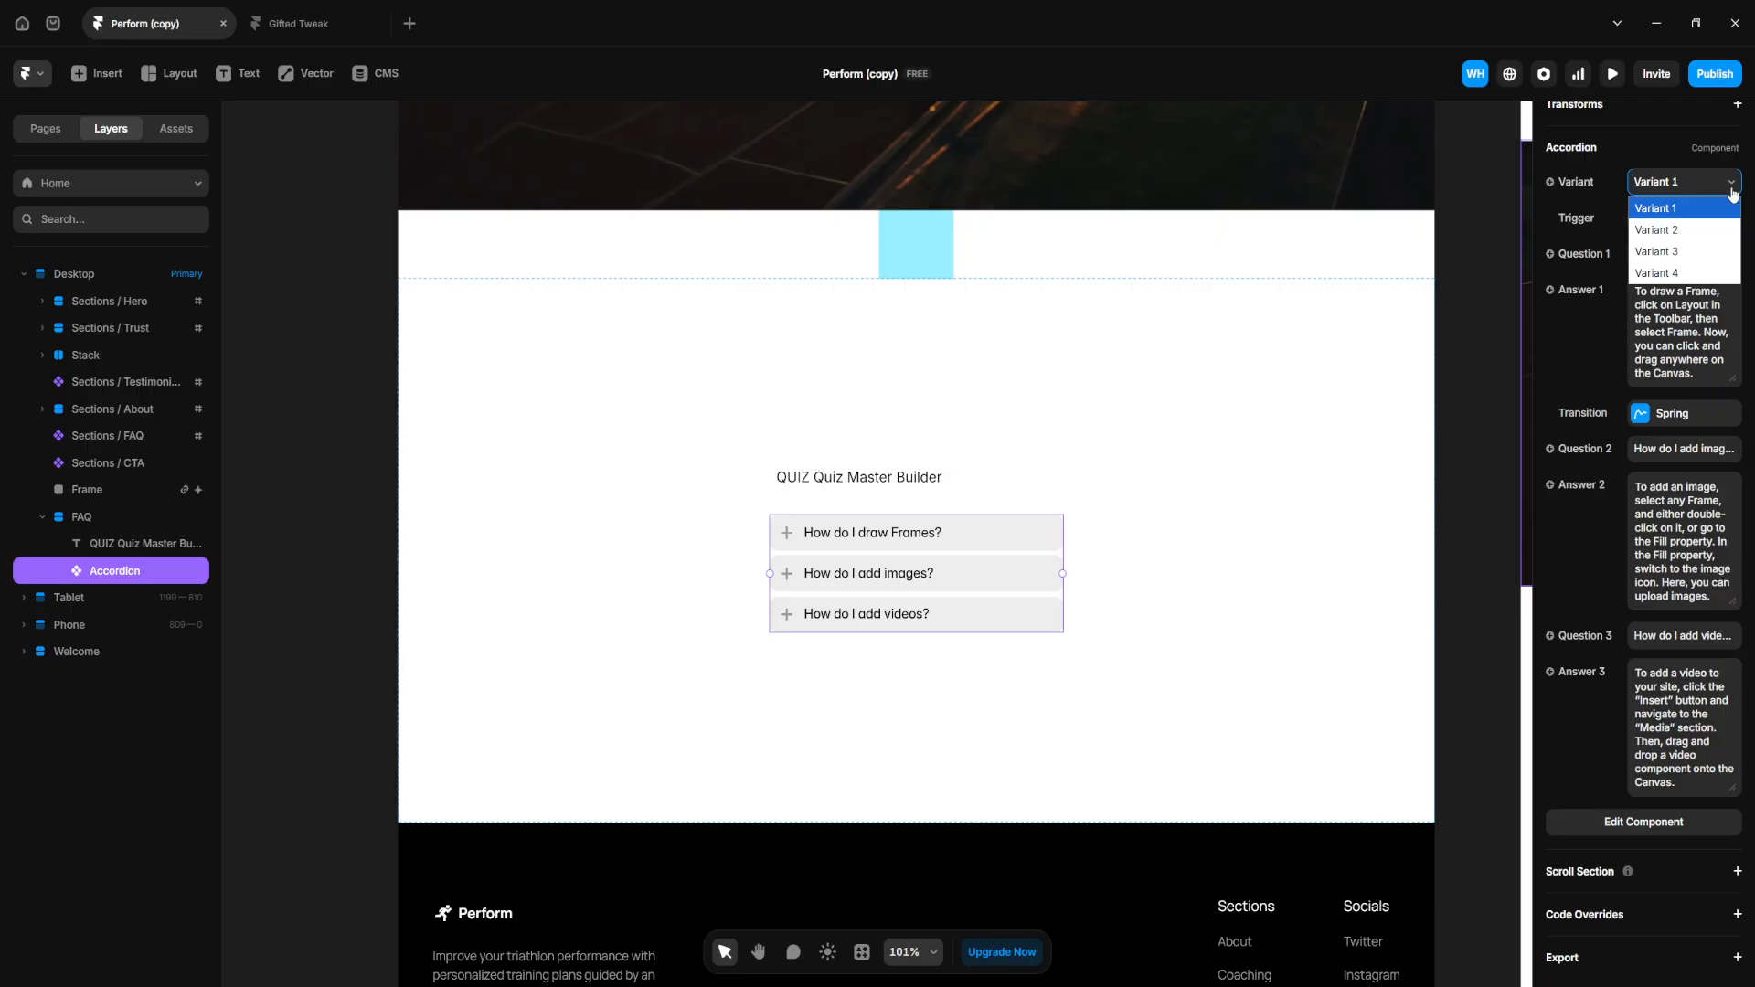
click(1678, 234)
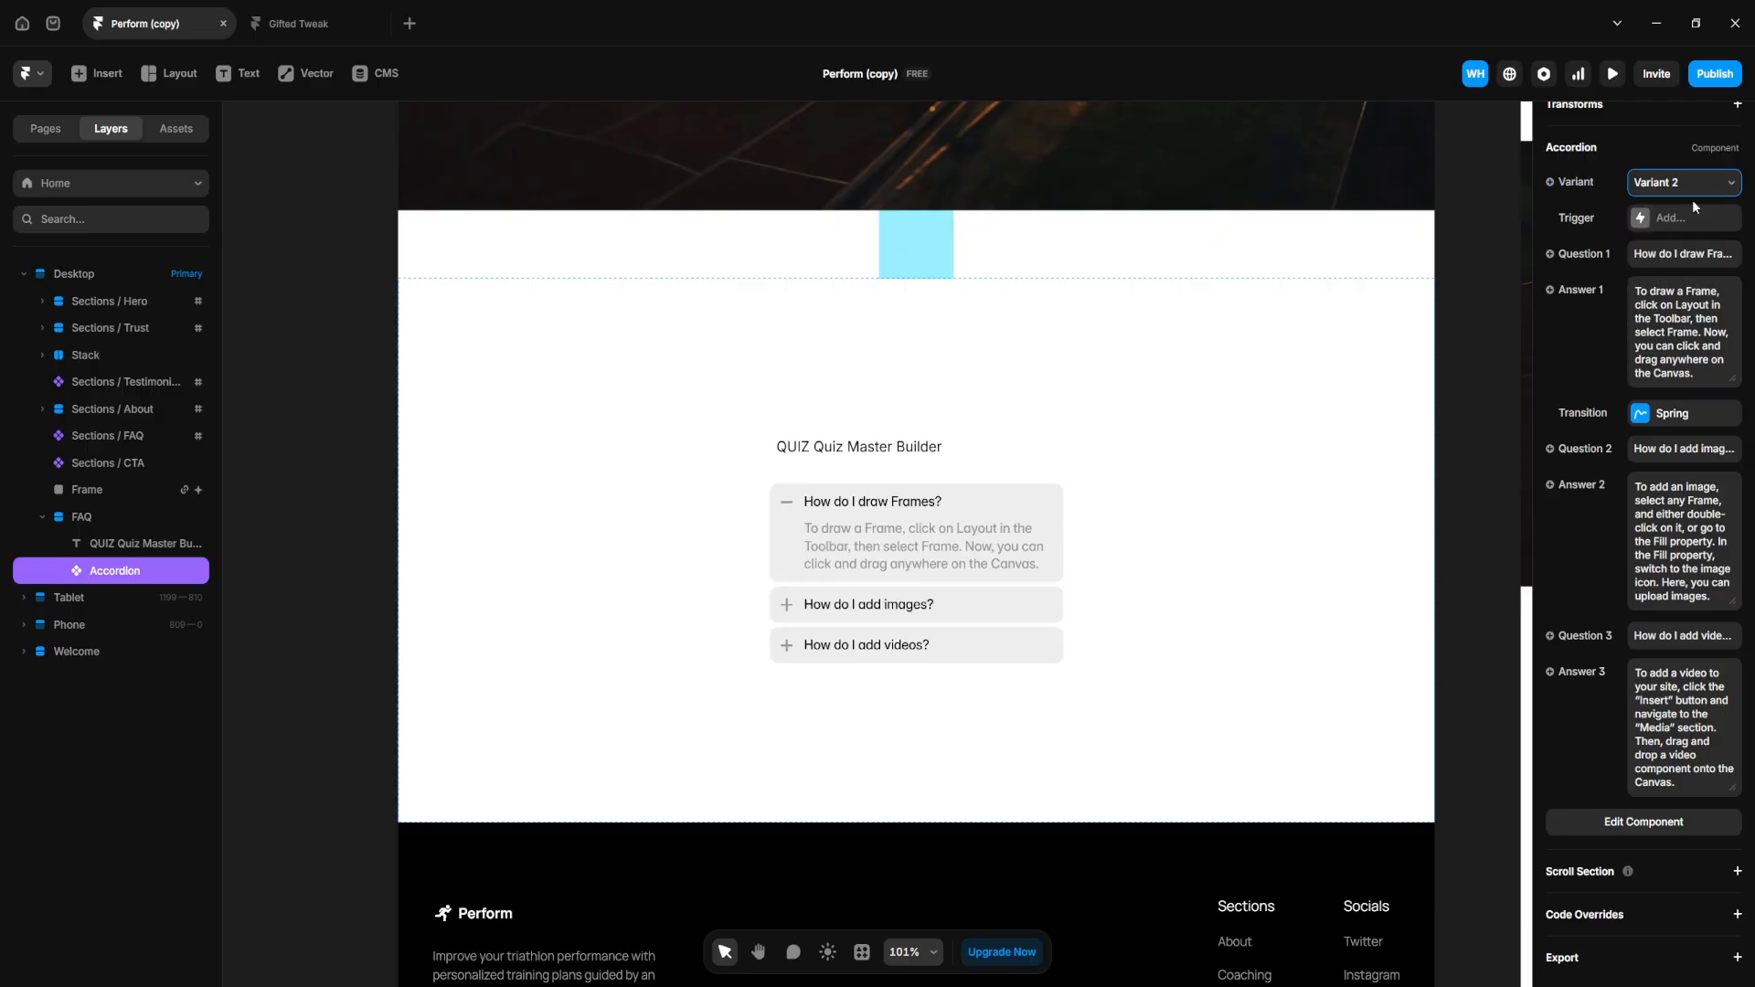
click(1696, 187)
click(1697, 187)
click(1698, 187)
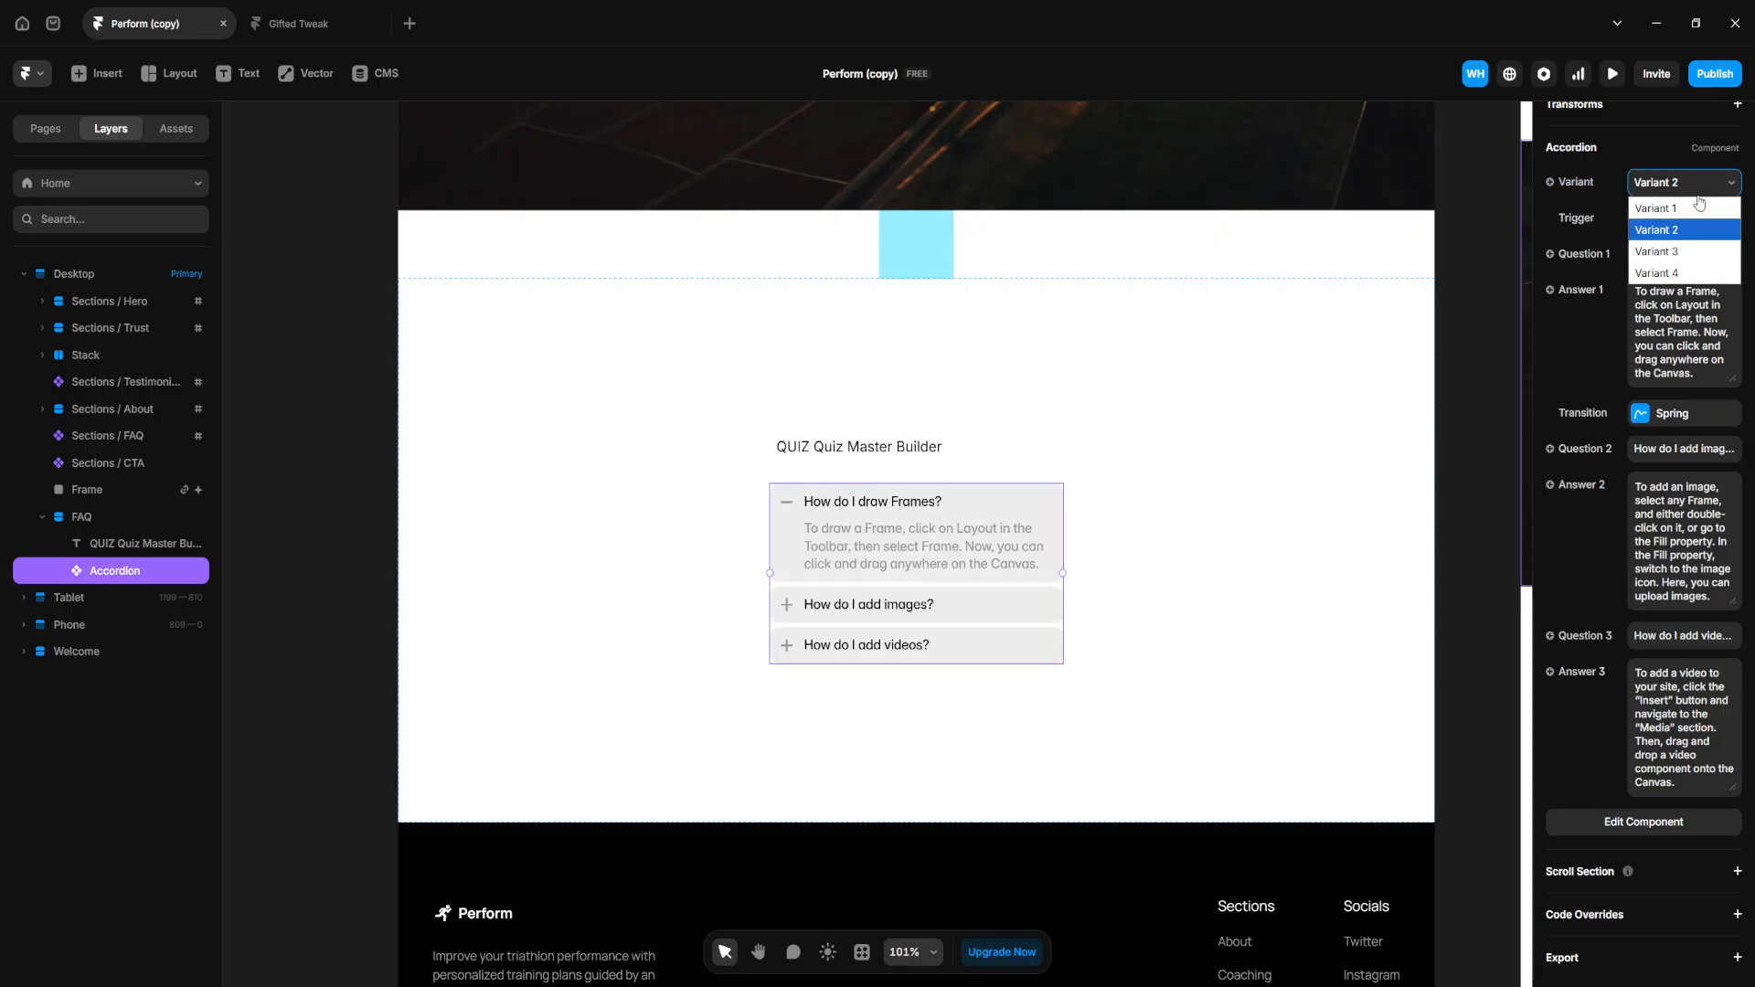
click(1691, 251)
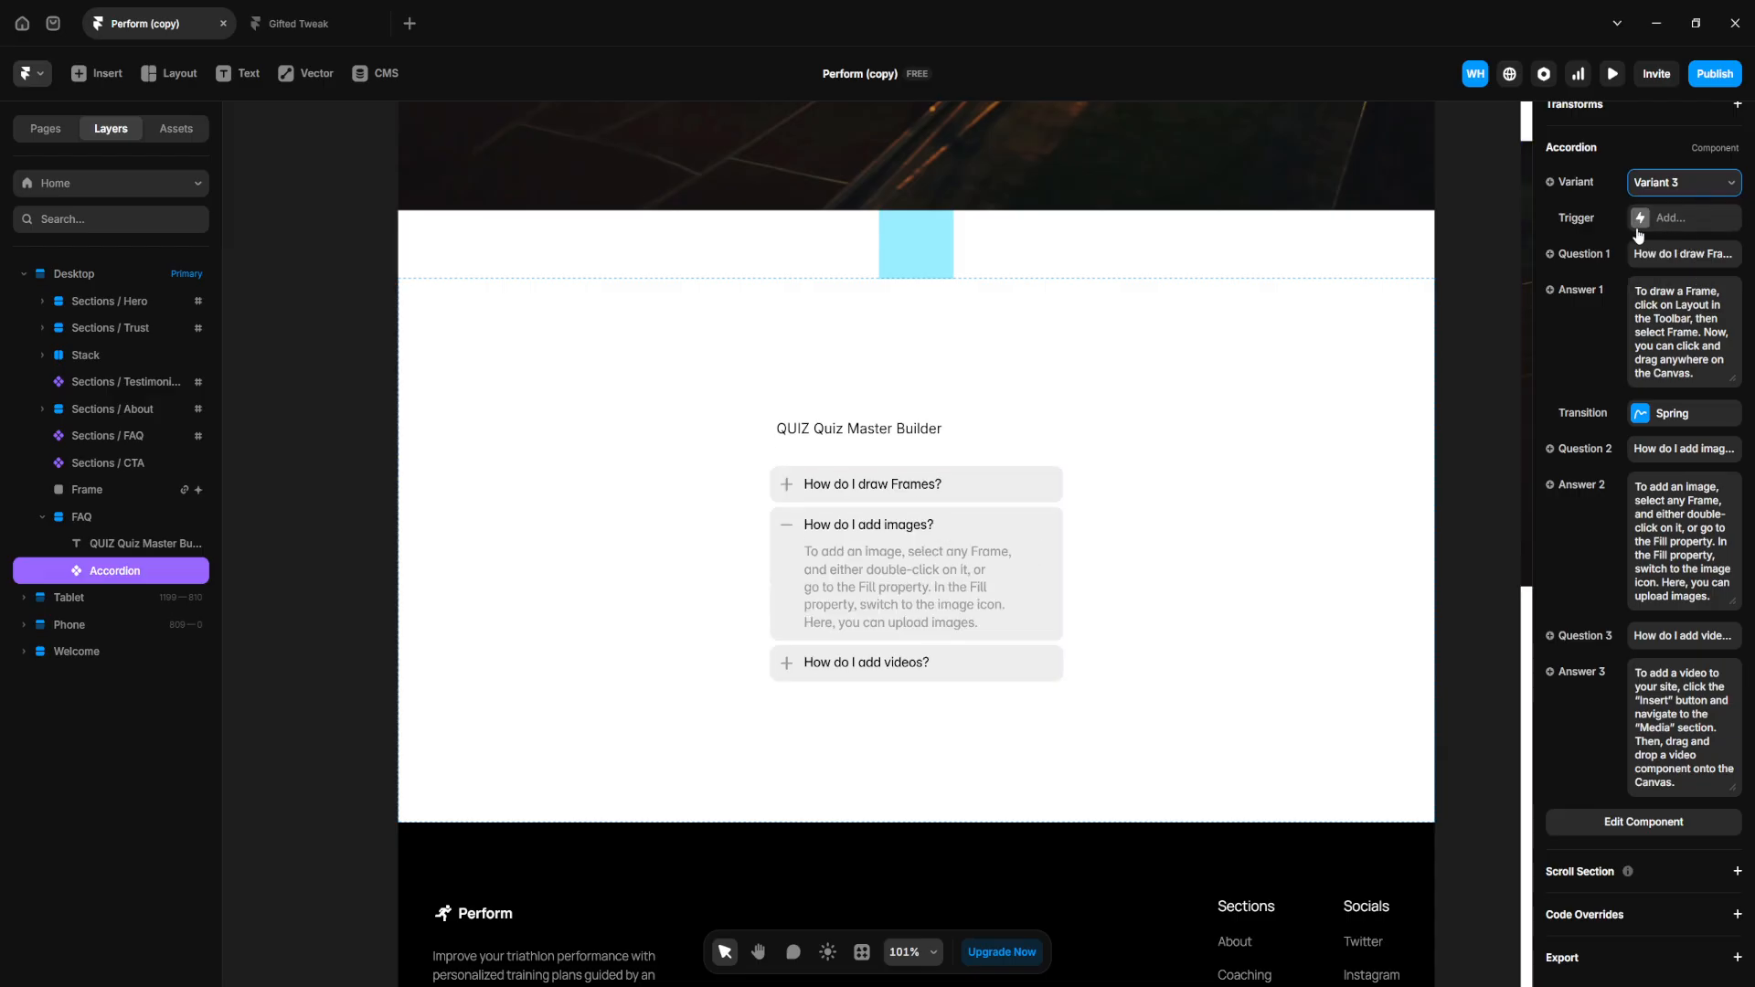
Check the accordion's Trigger option and its editable Question 1 and Answer 1 texts
click(1689, 222)
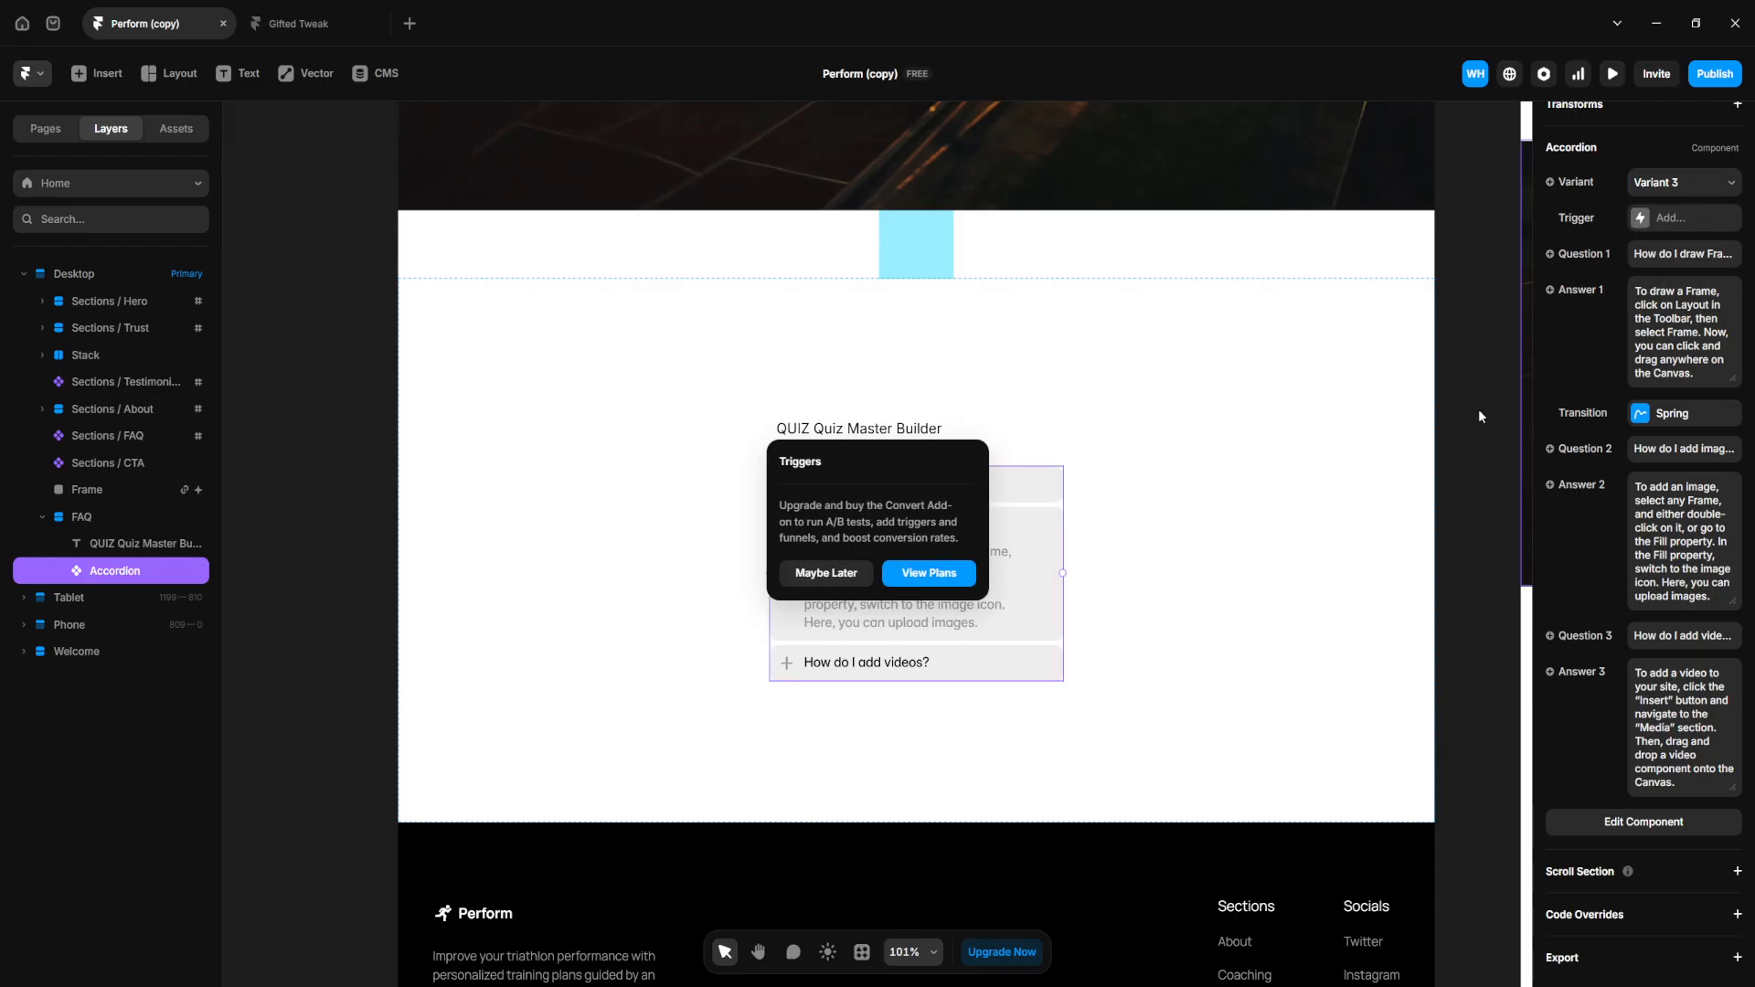
click(1189, 553)
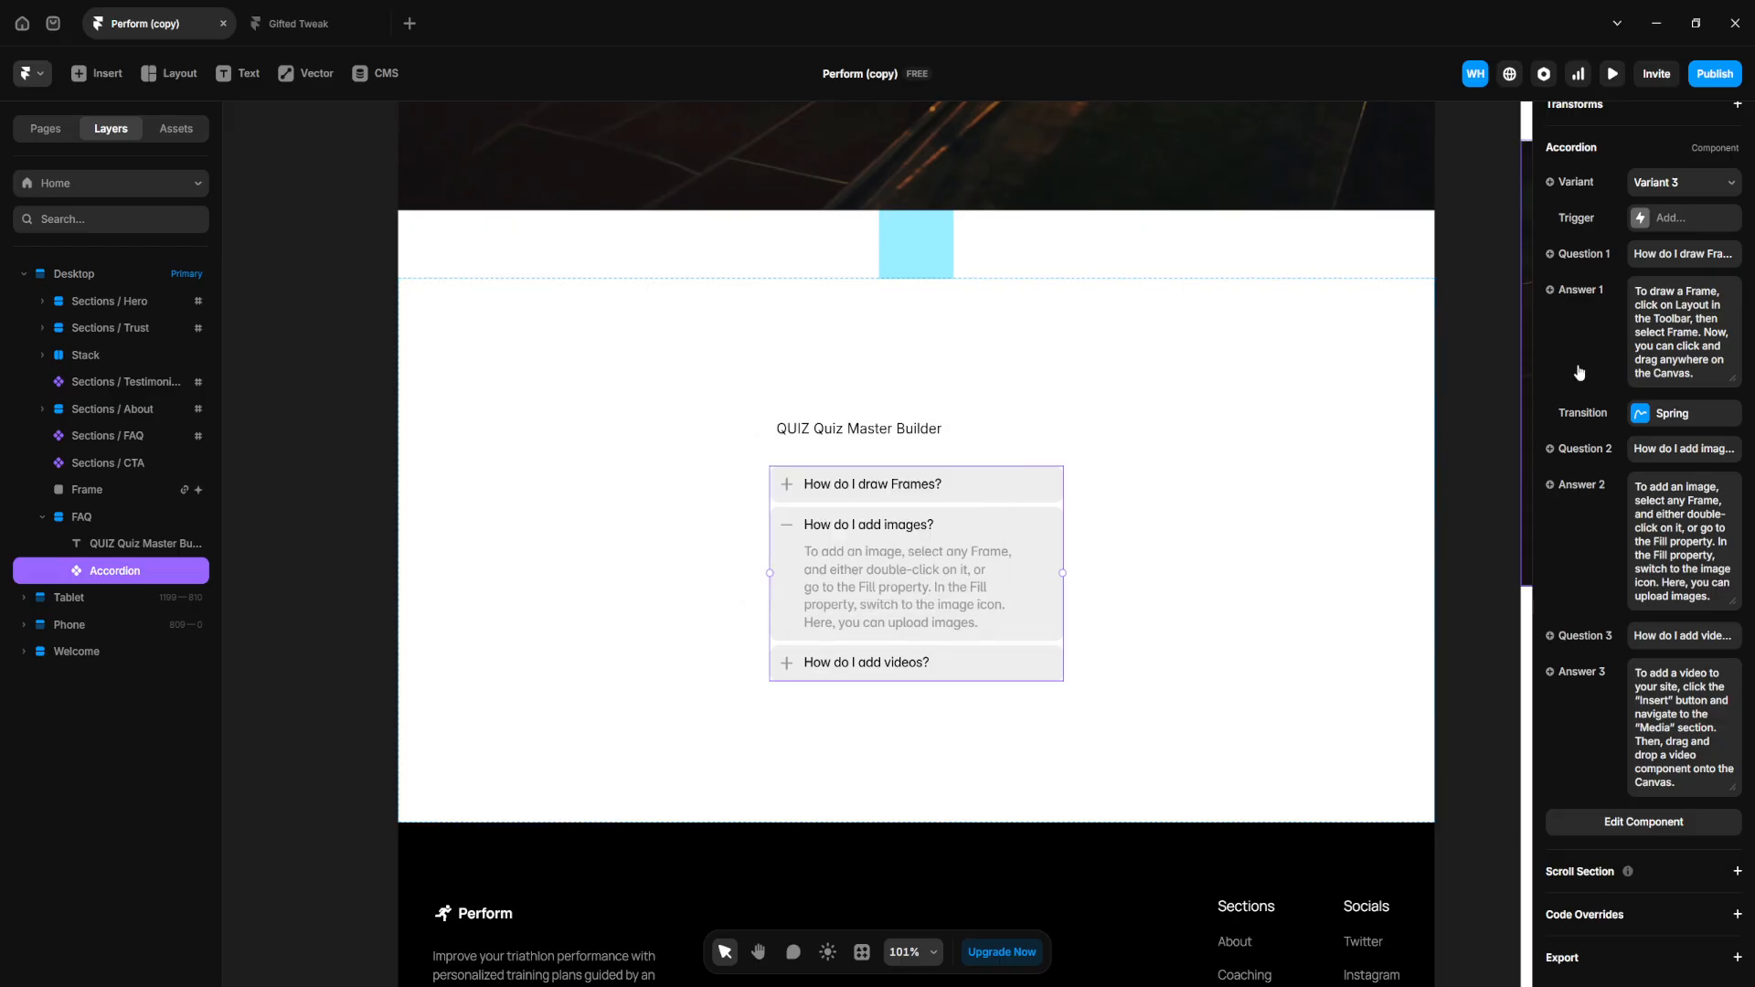
click(1668, 254)
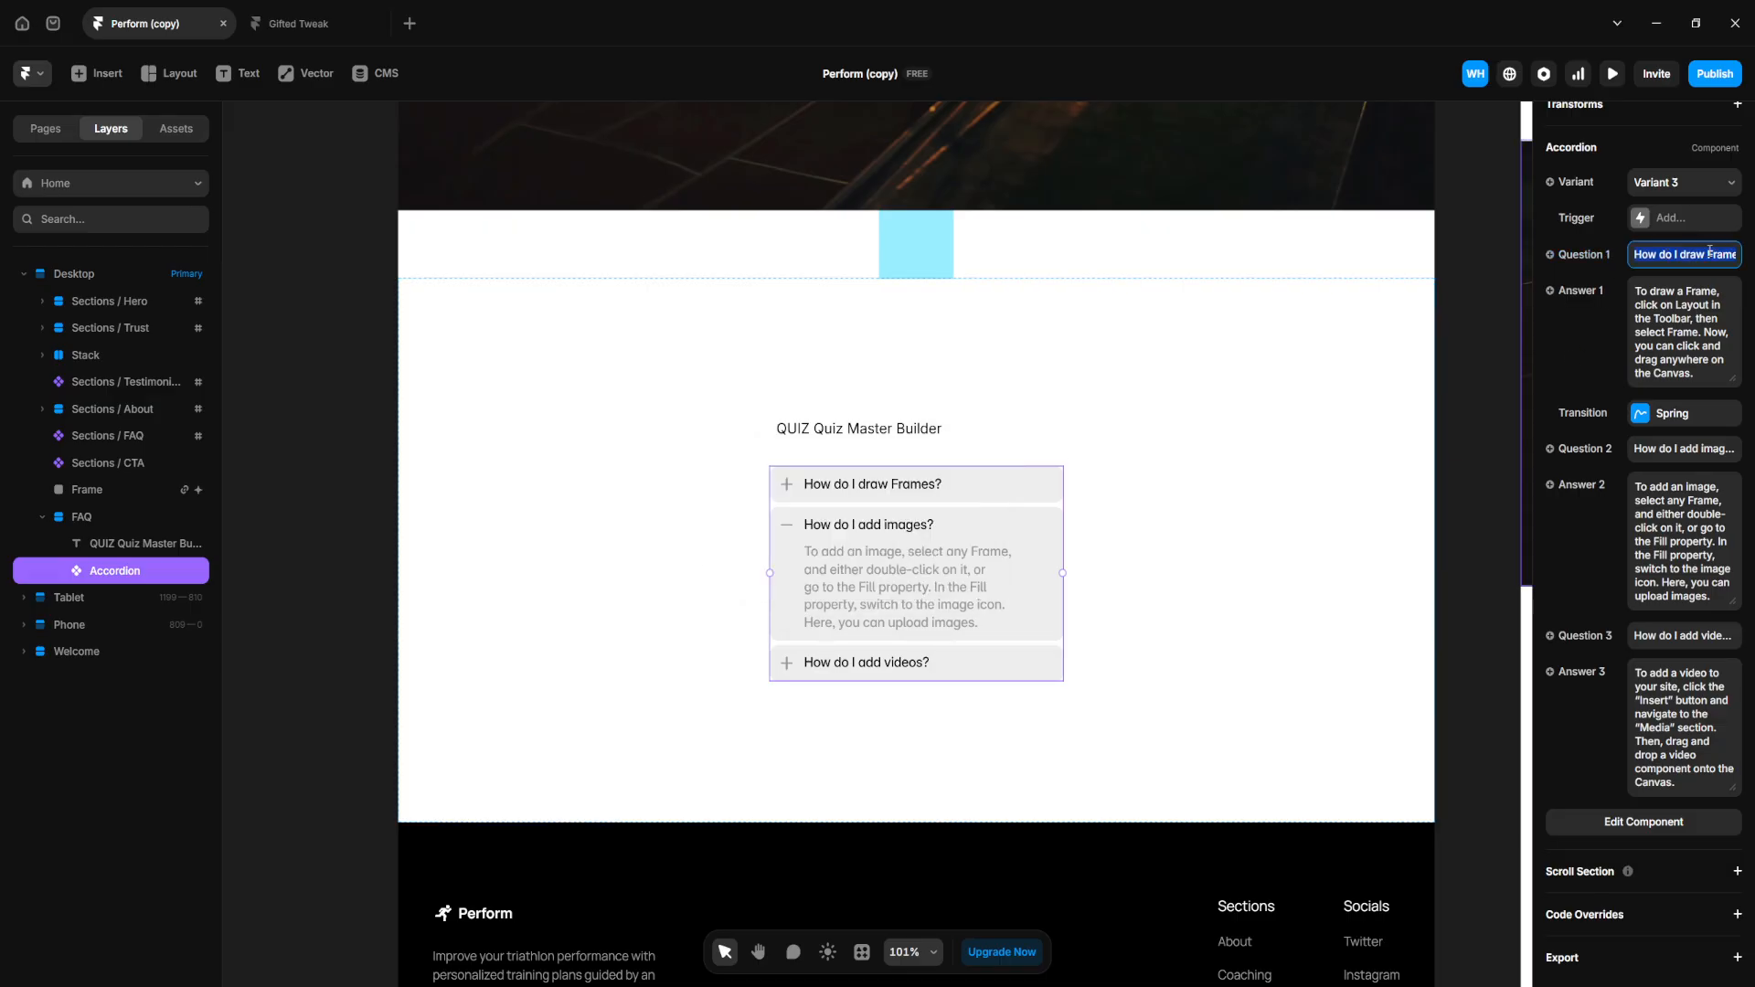
key(Tab)
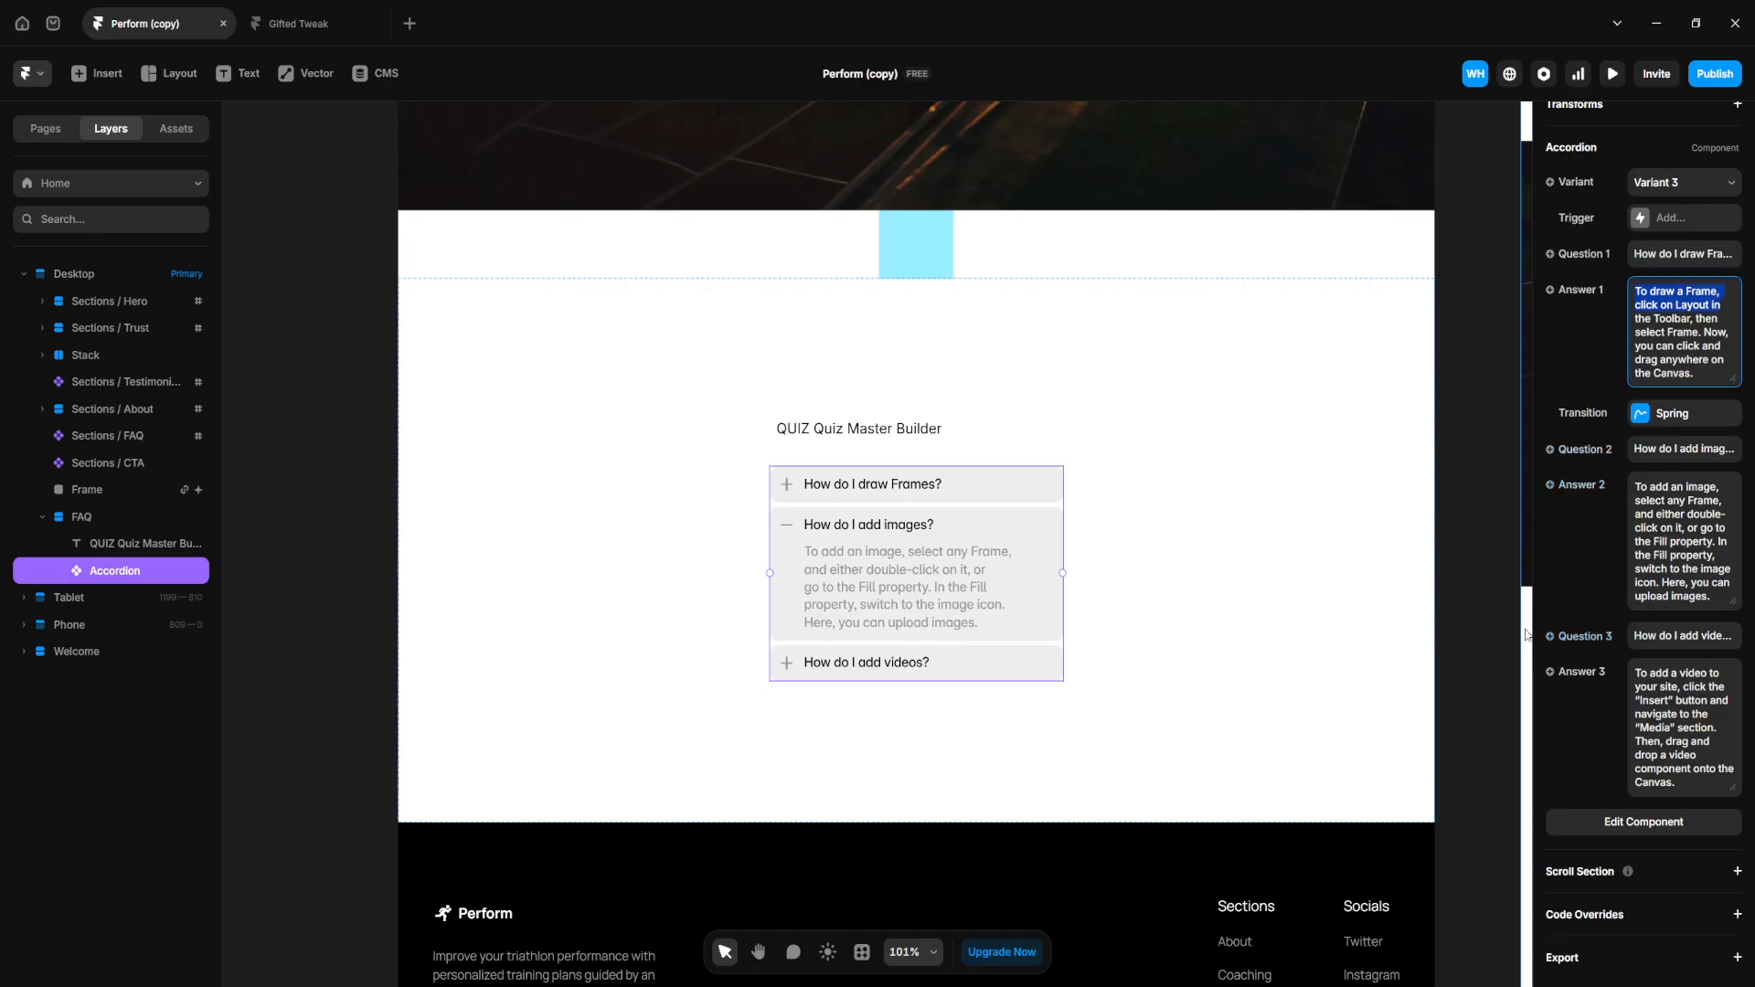
Open the Accordion component for editing and add a new variant after Variant 4, copied from Variant 3
click(1632, 825)
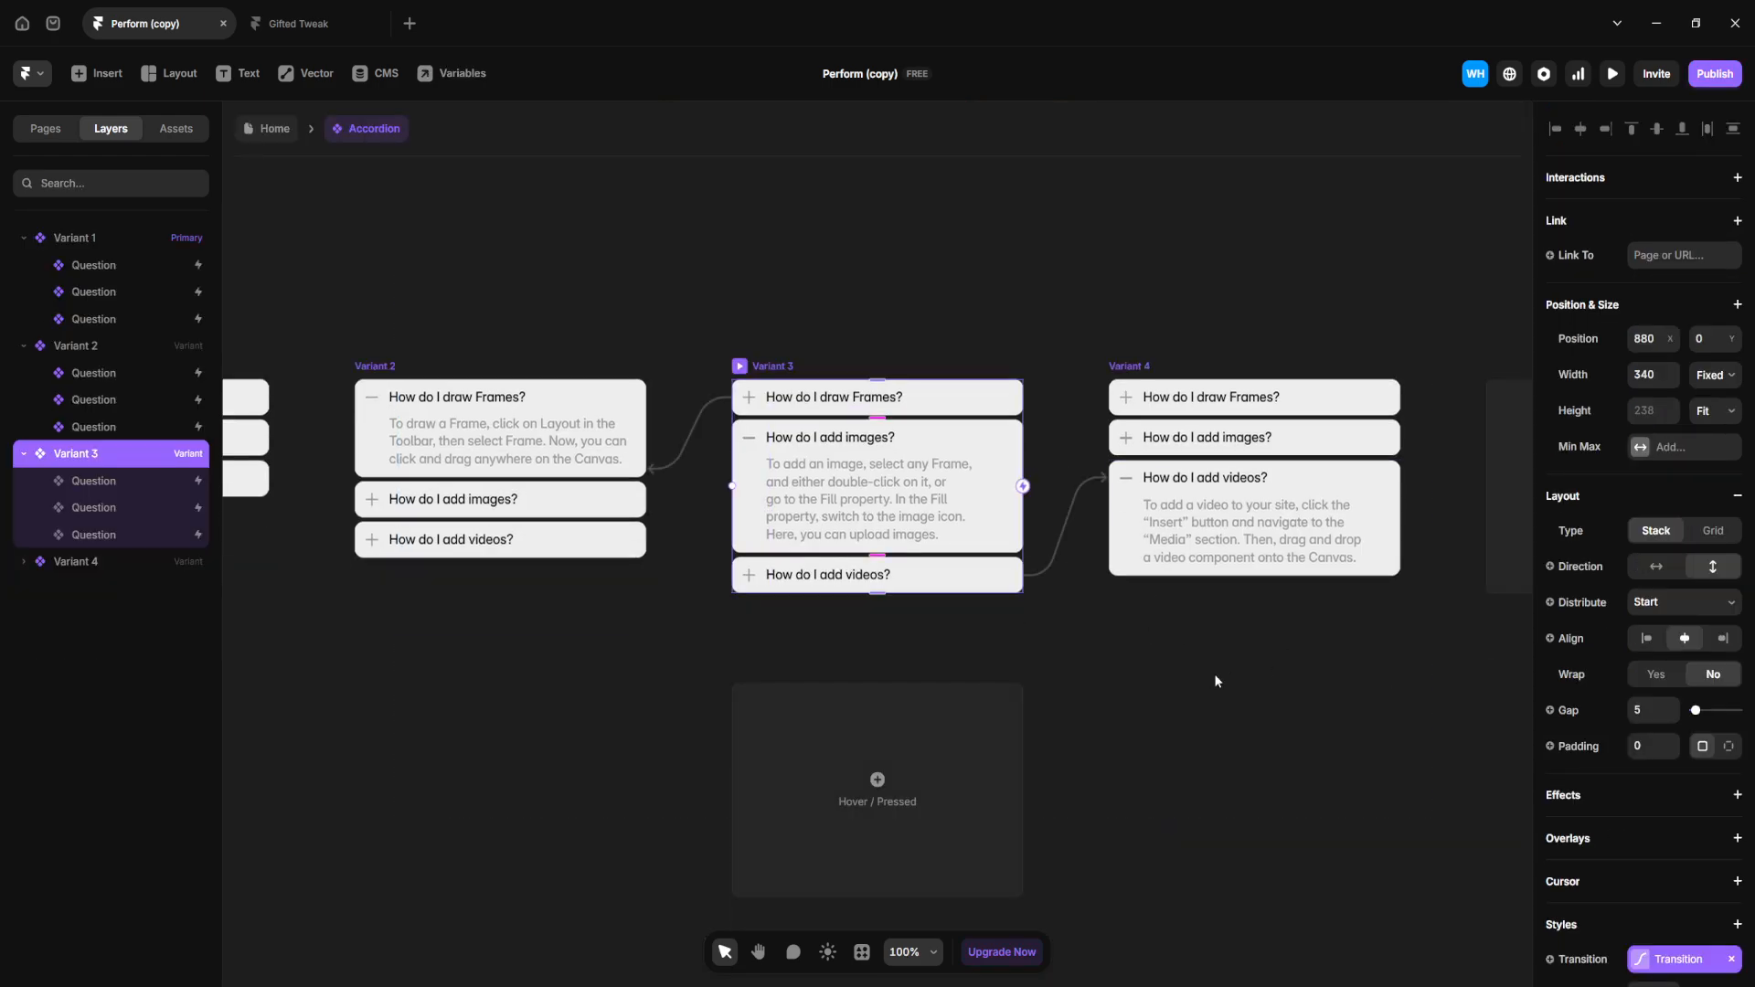
scroll(1215, 681, right, 5)
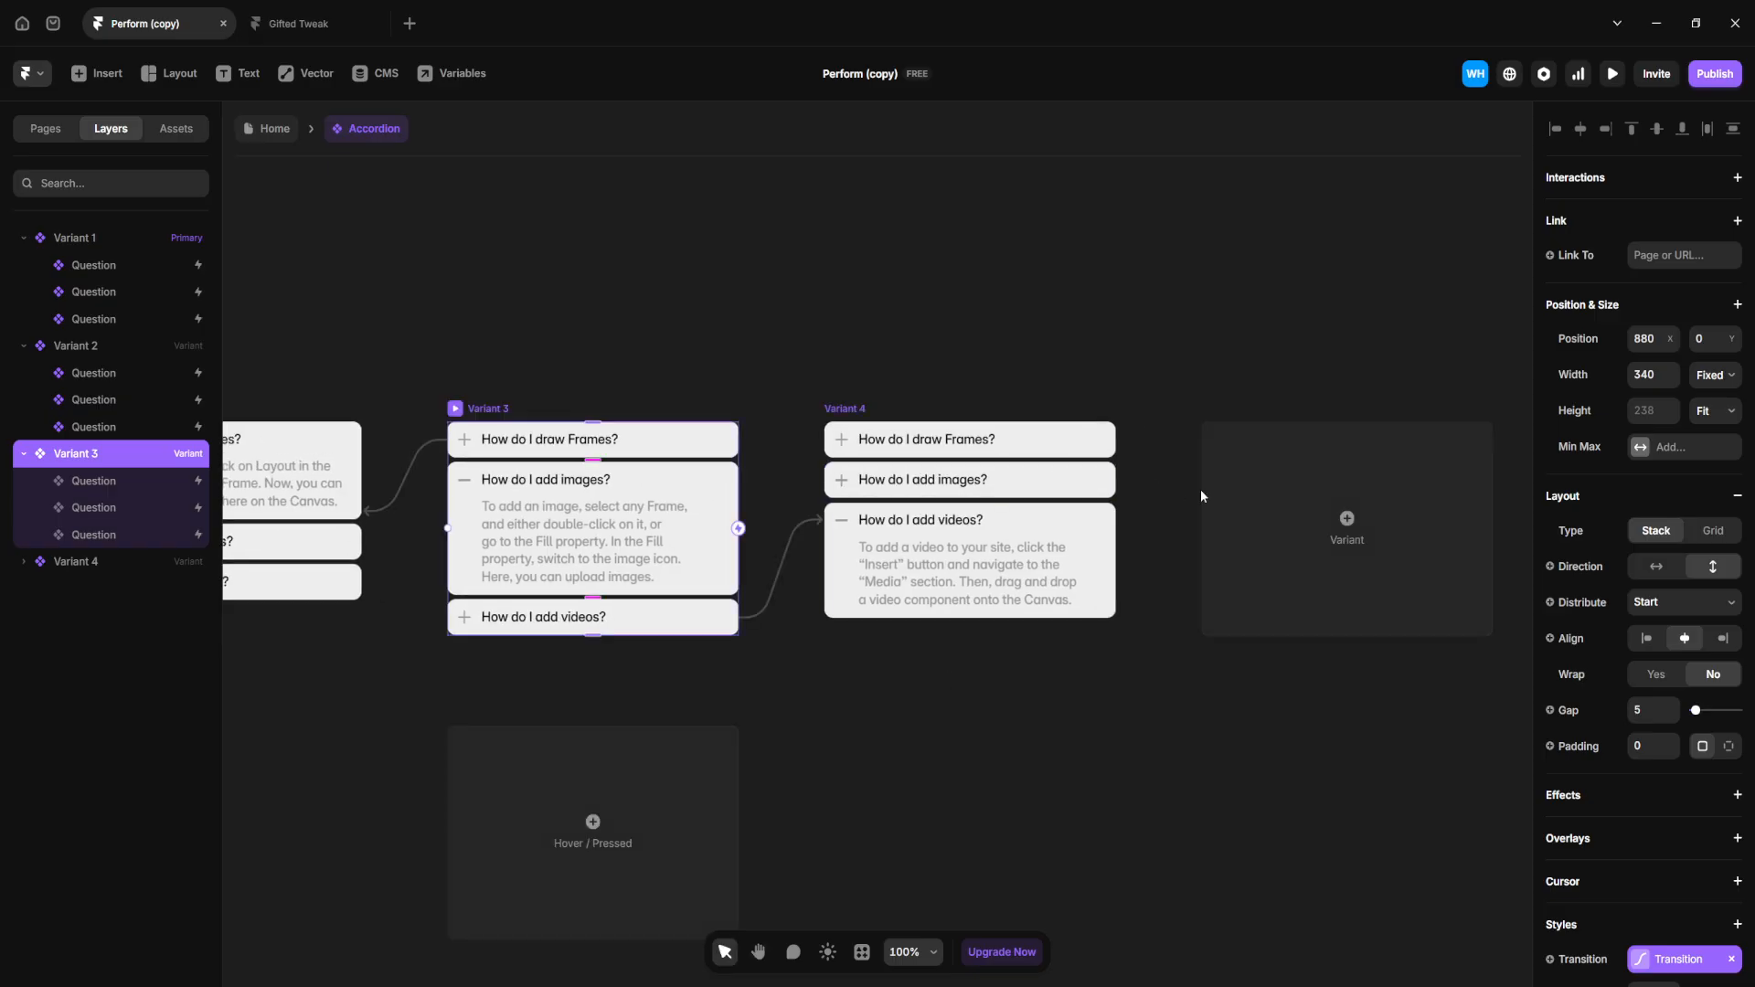
scroll(979, 710, left, 5)
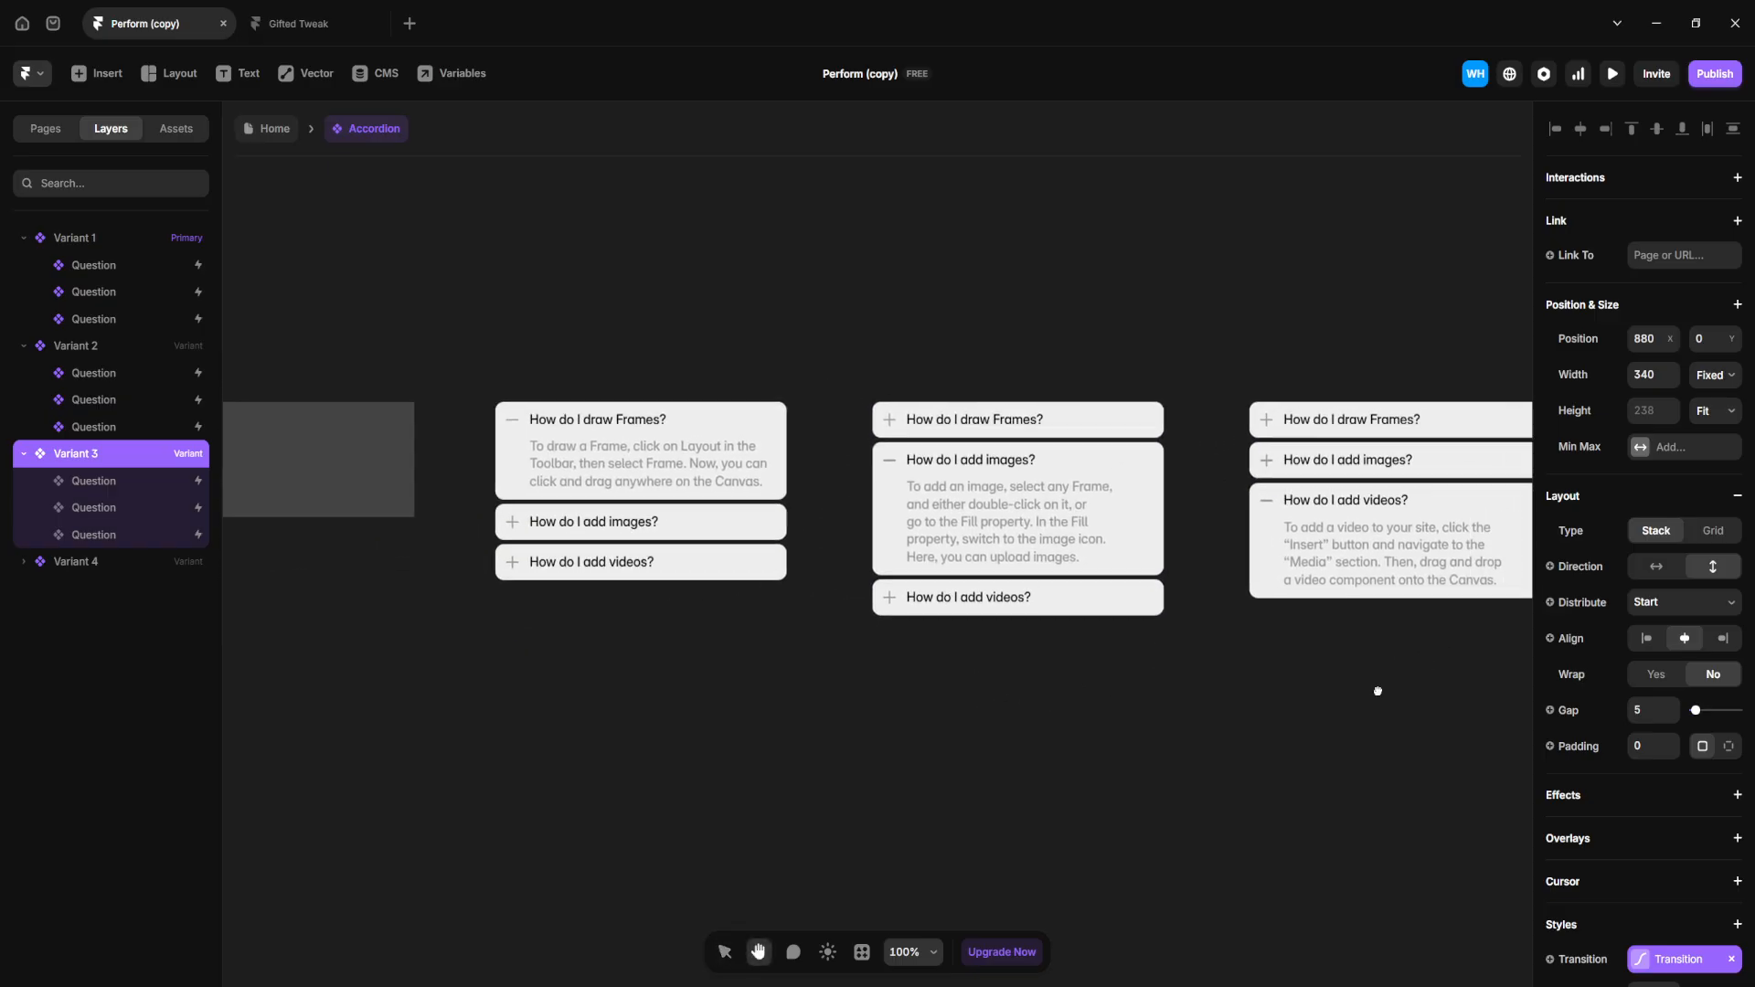
scroll(979, 783, right, 5)
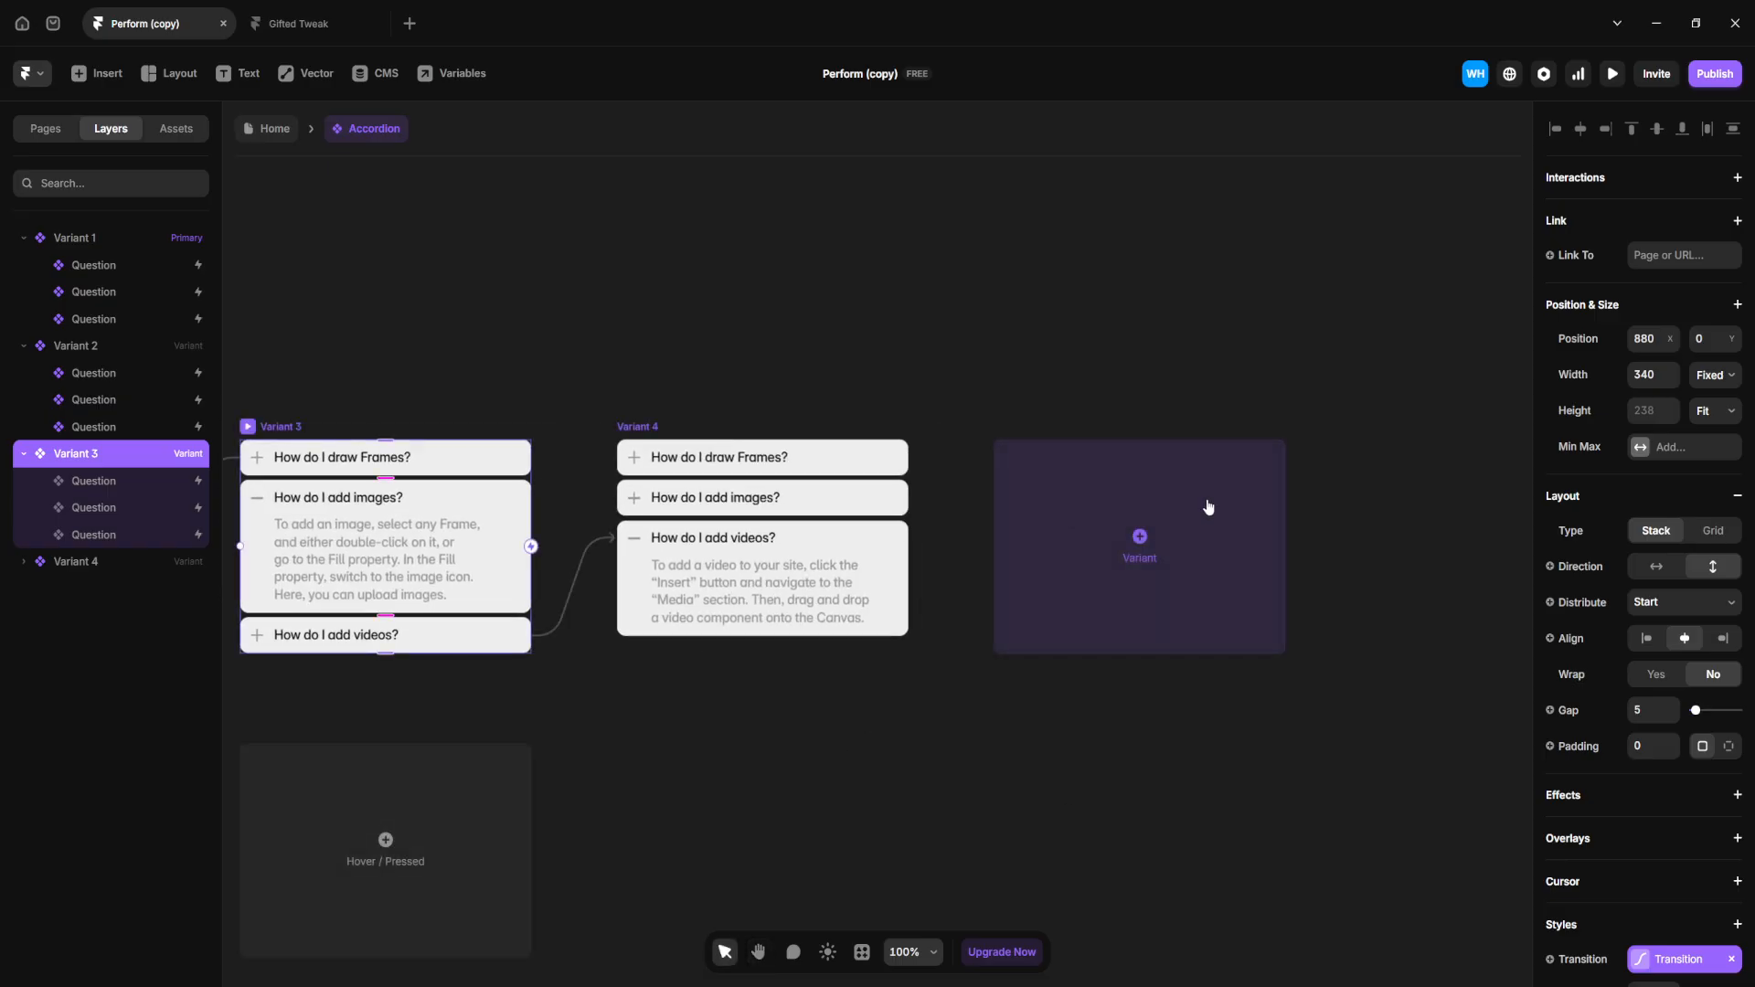
click(1208, 506)
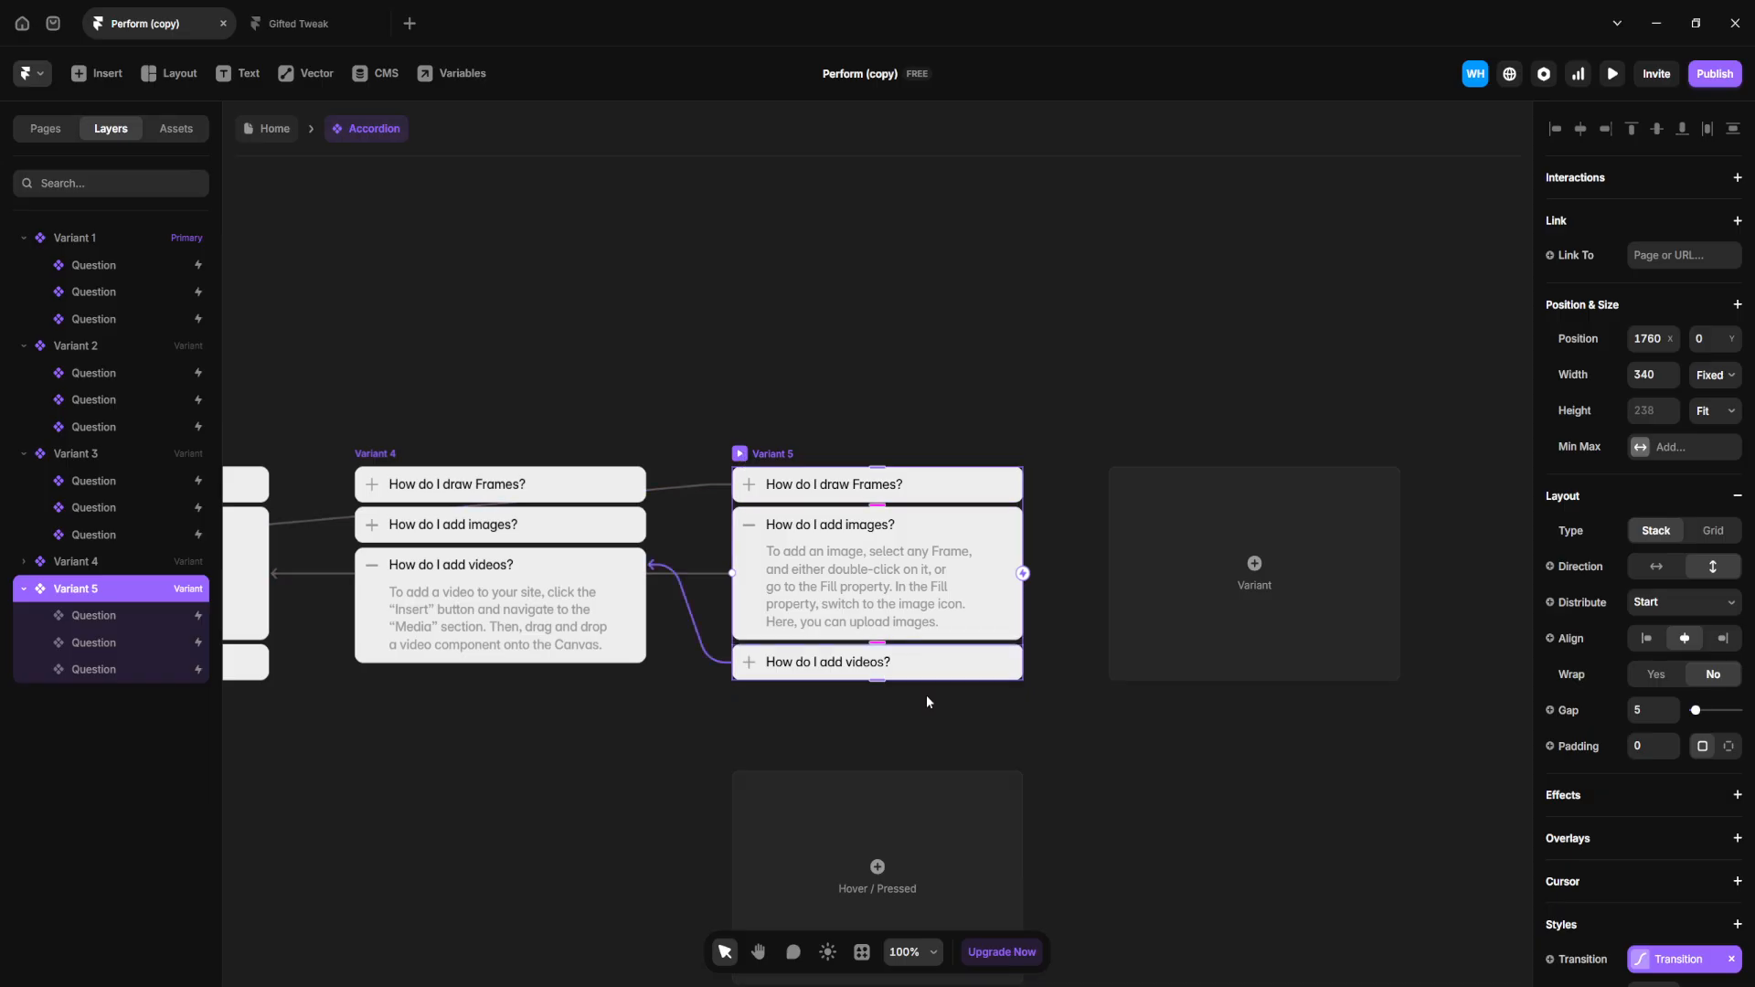
scroll(946, 464, left, 5)
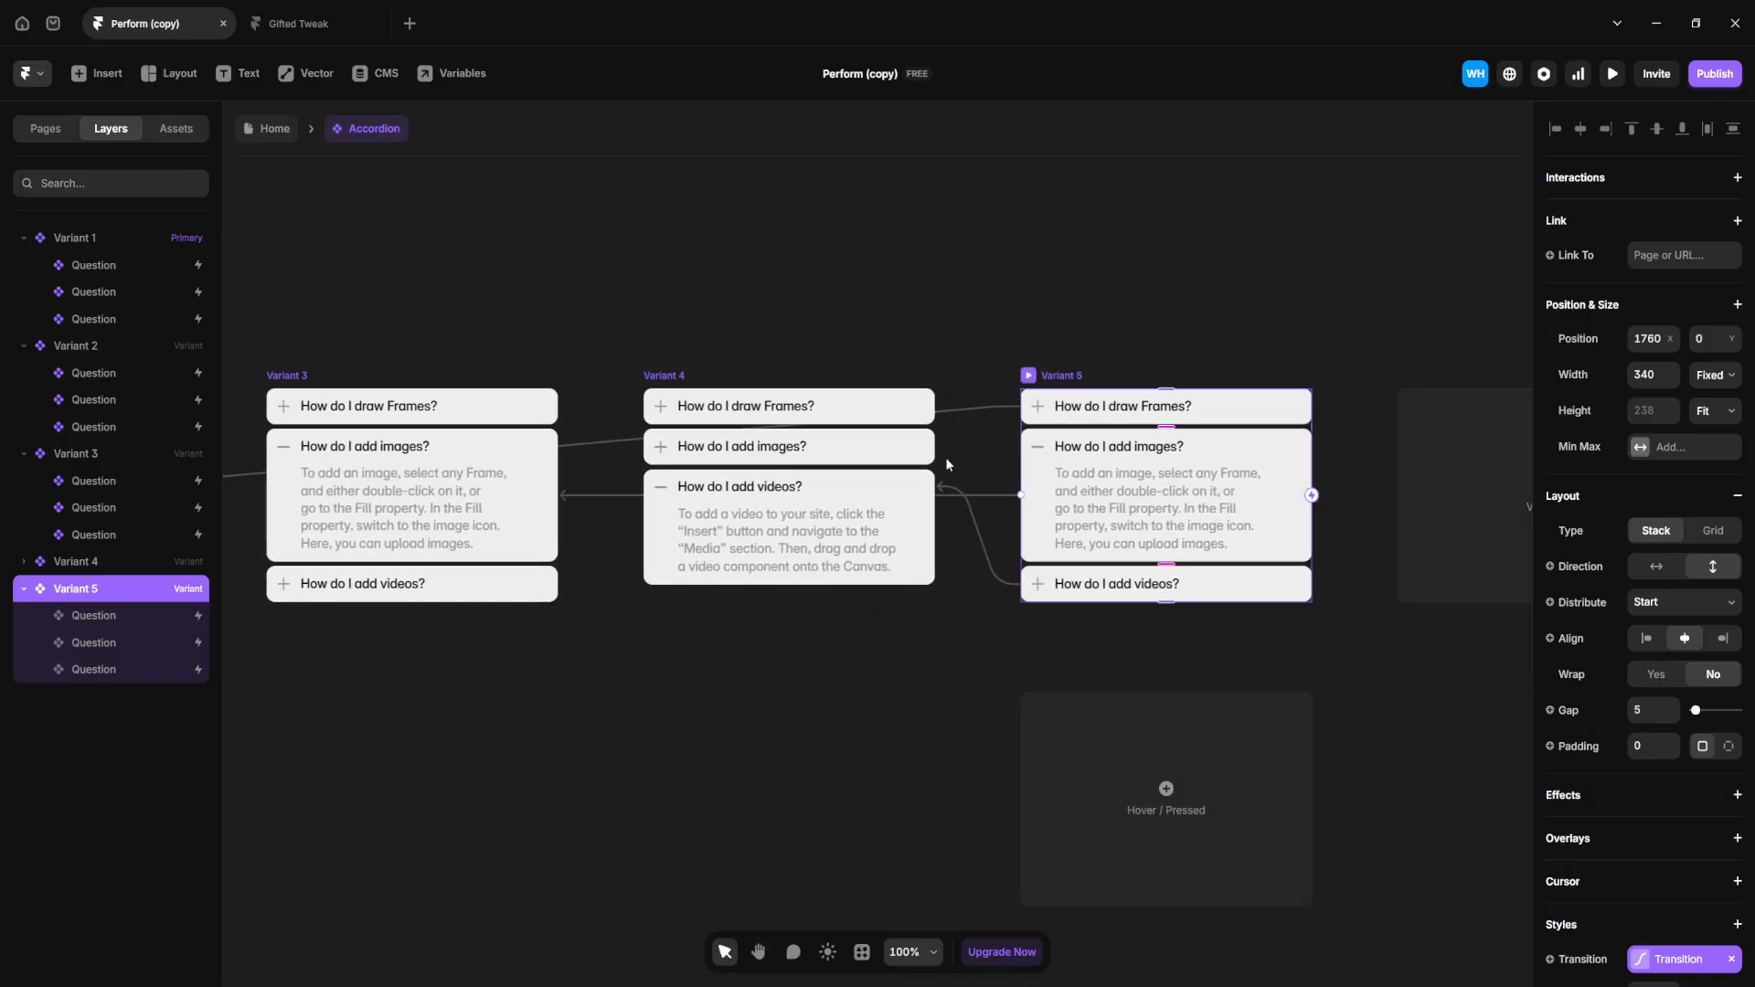
drag(584, 788, 521, 744)
key(v)
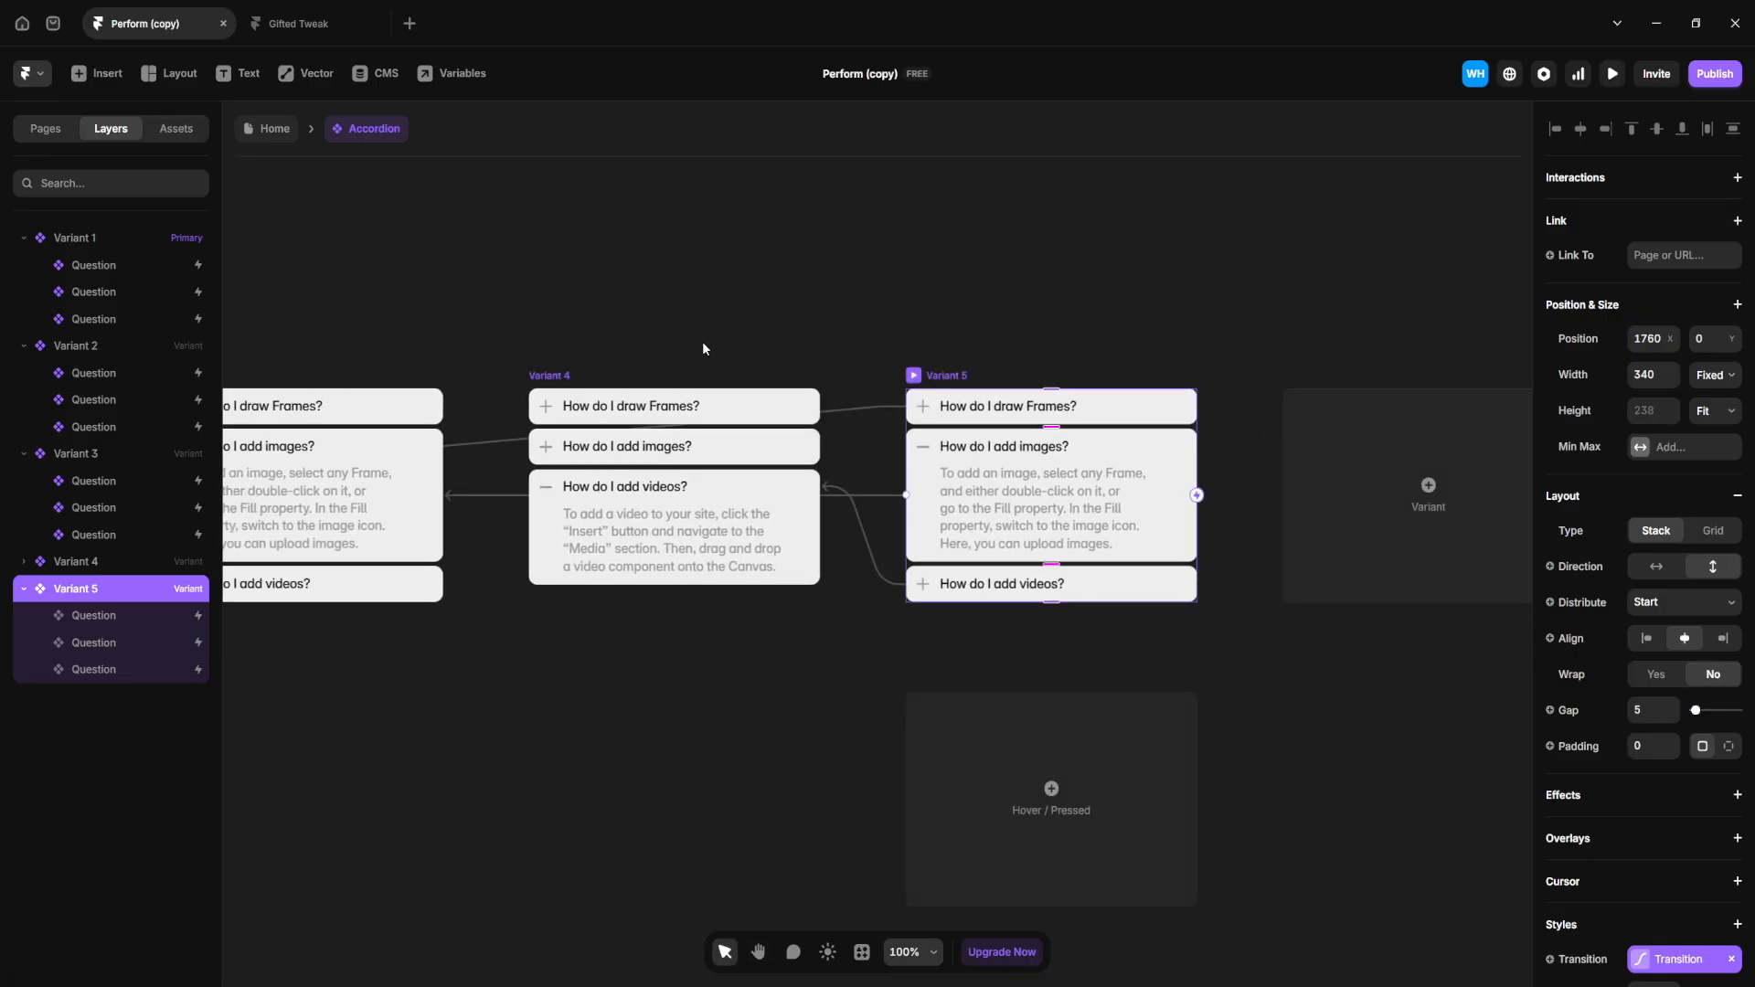